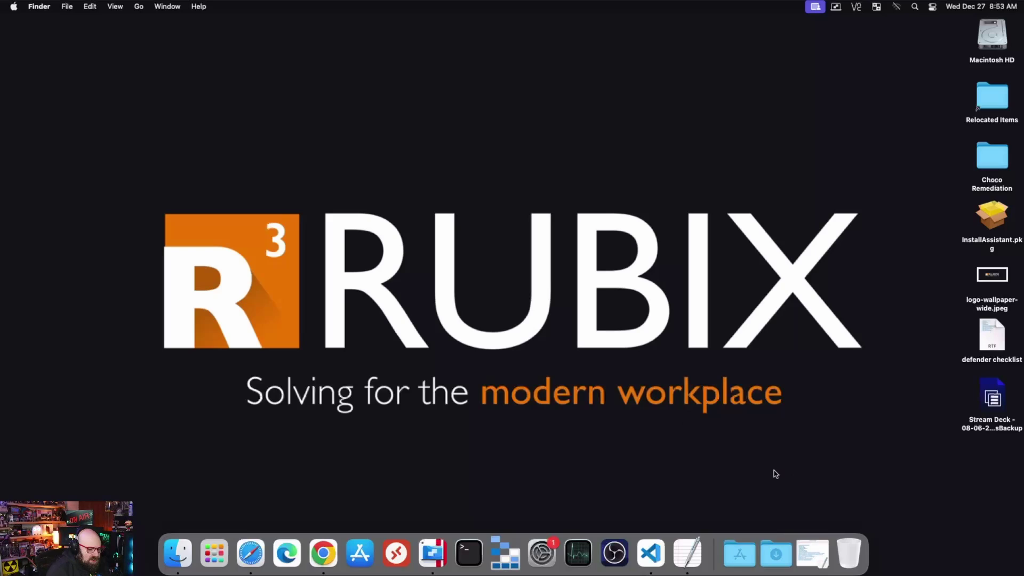
- Restore and reposition the minimized defender checklist in TextEdit, then switch to Chrome
click(814, 549)
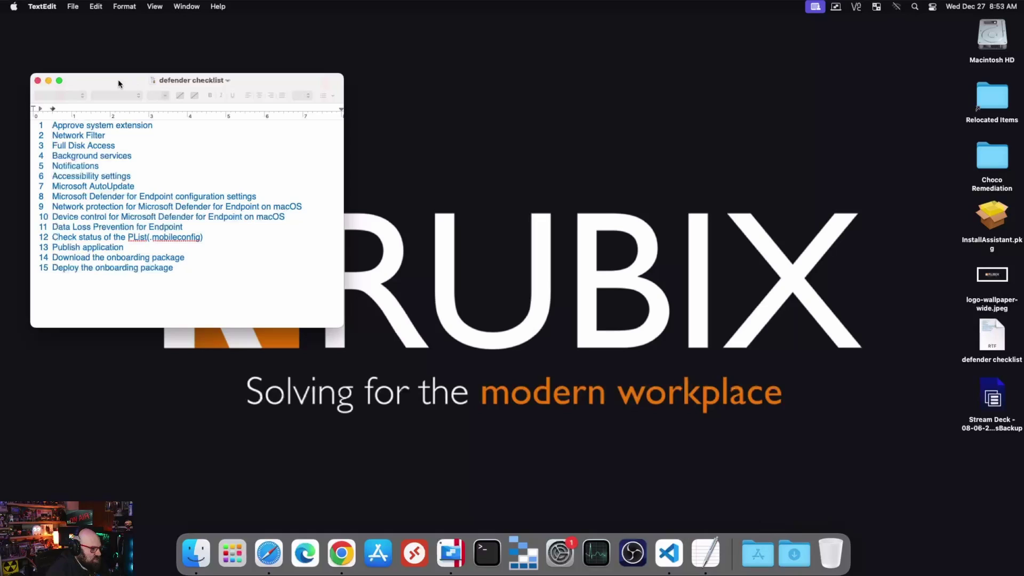
mouse_move(118, 79)
mouse_down()
mouse_move(114, 72)
mouse_move(134, 86)
mouse_up()
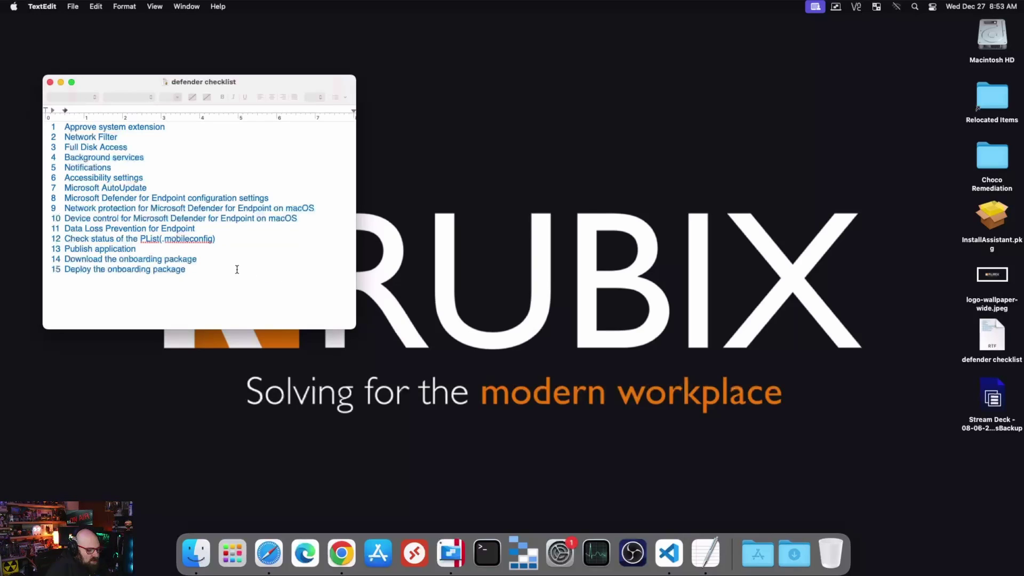
click(341, 553)
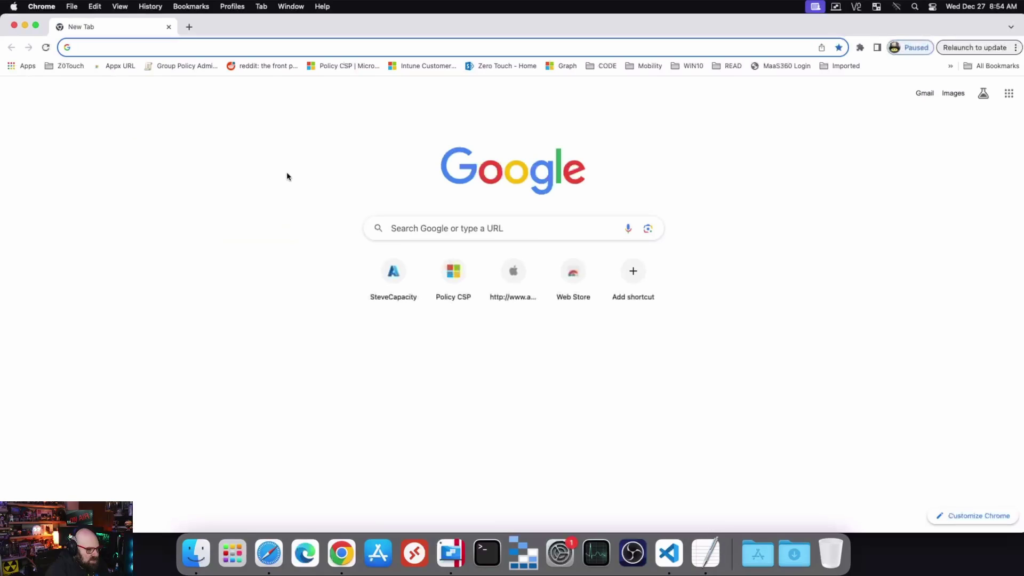
- Go to intune.microsoft.com and open Devices > macOS > Configuration profiles, checking the defender checklist
text(intune.microsoft.com/#home)
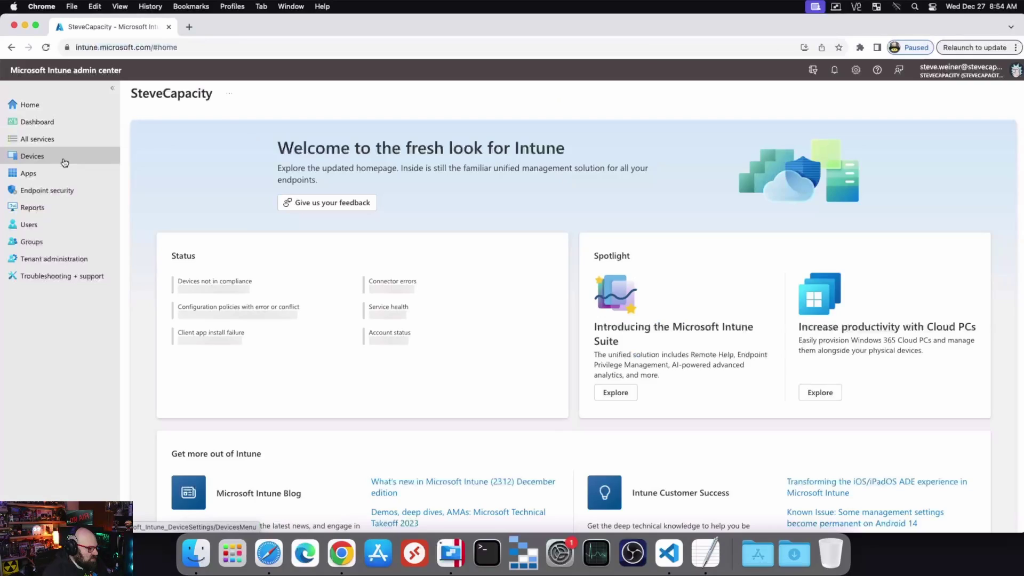
click(64, 163)
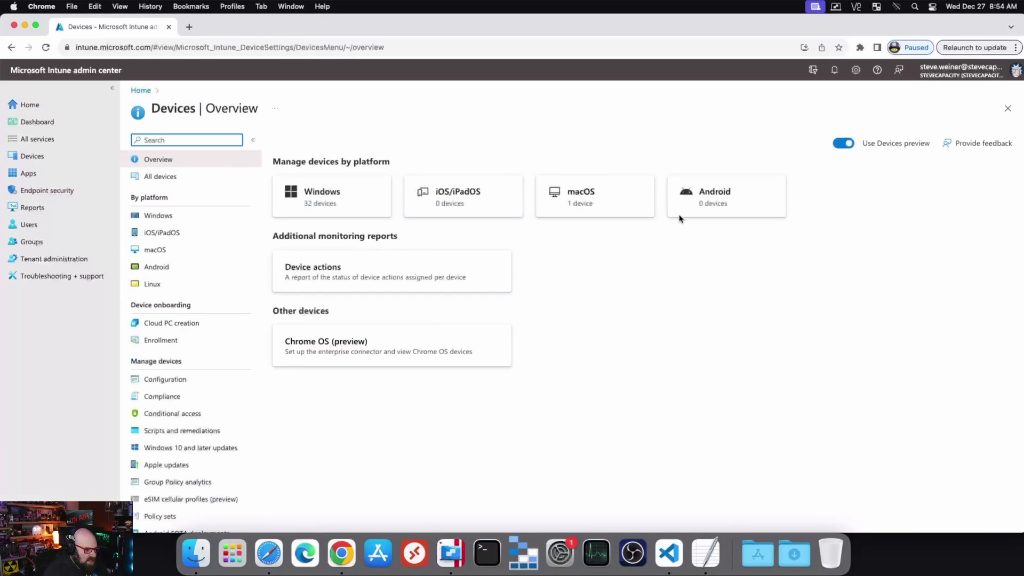
click(570, 187)
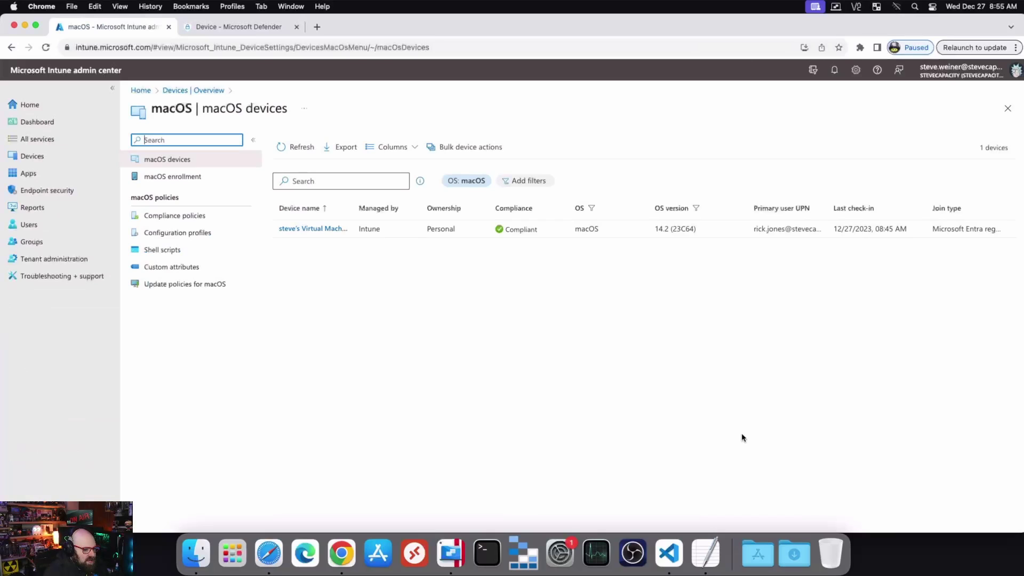
click(705, 553)
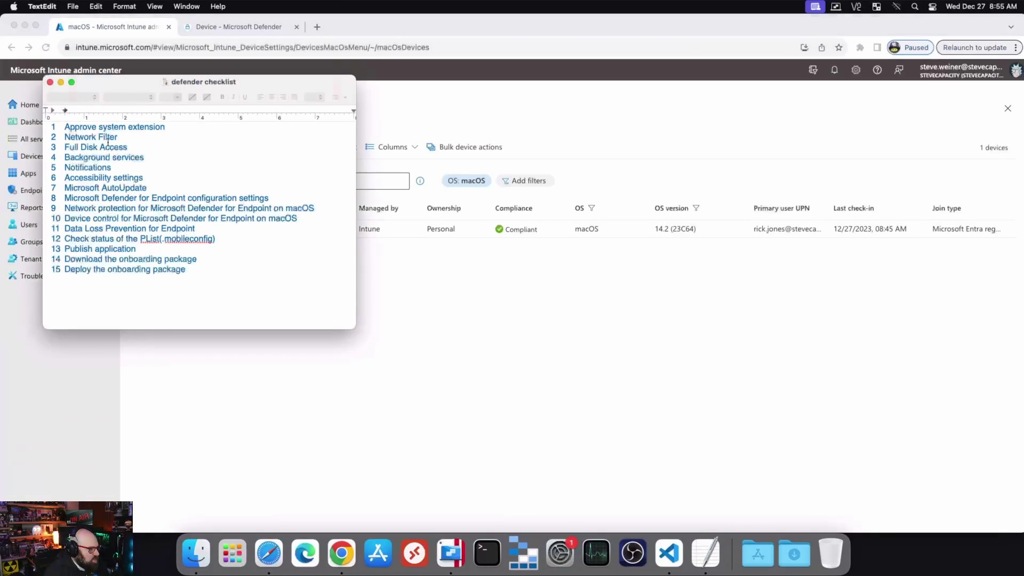
click(370, 21)
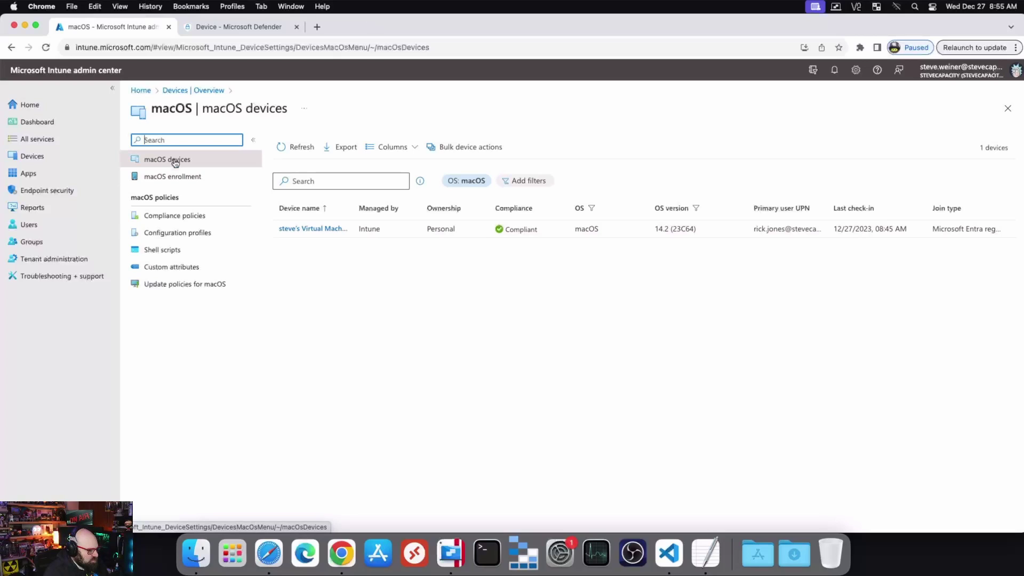
click(189, 235)
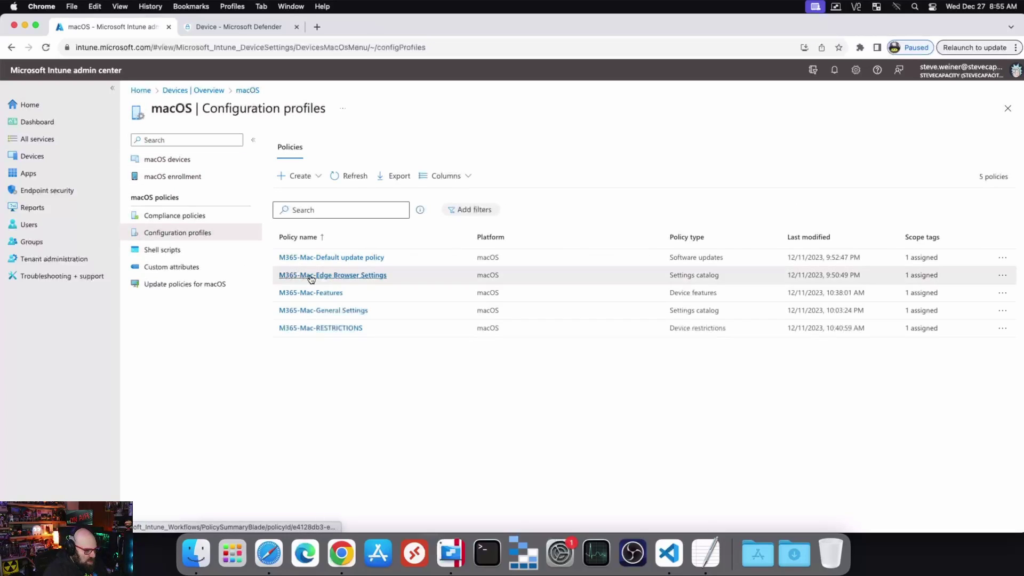
- Start an Extensions template profile, then discard it and return to the profiles list
click(313, 181)
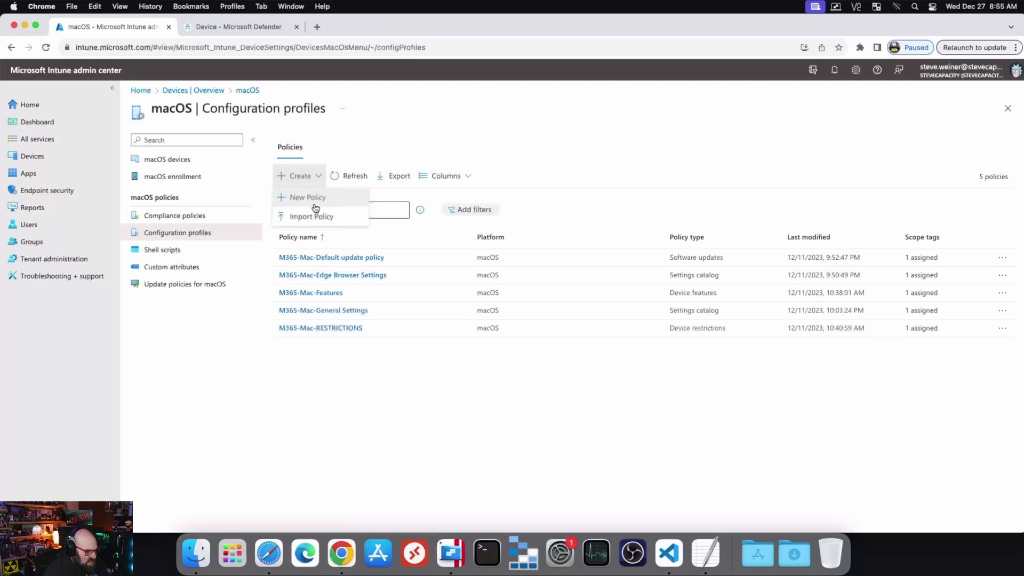
click(319, 199)
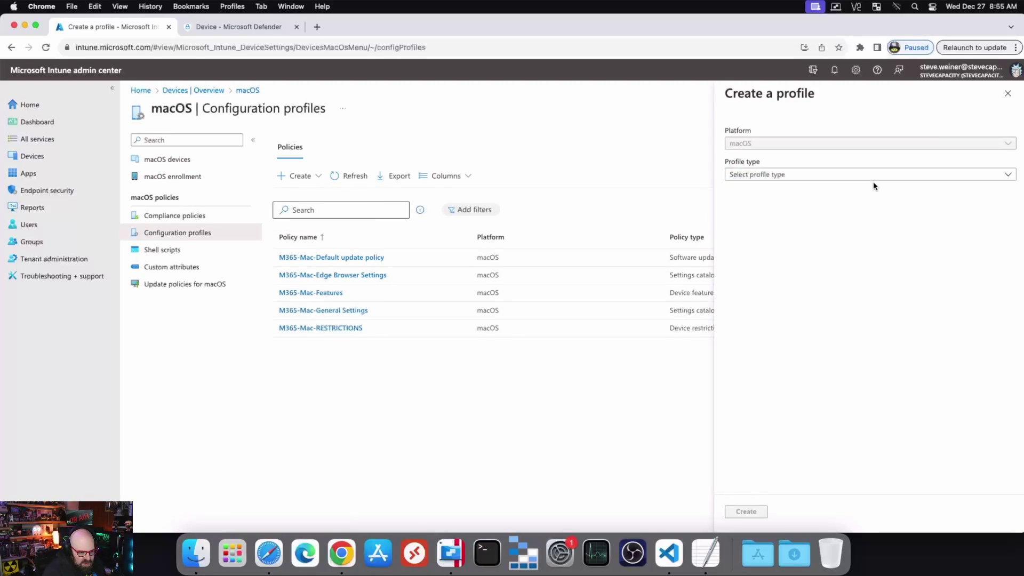
click(864, 177)
click(855, 207)
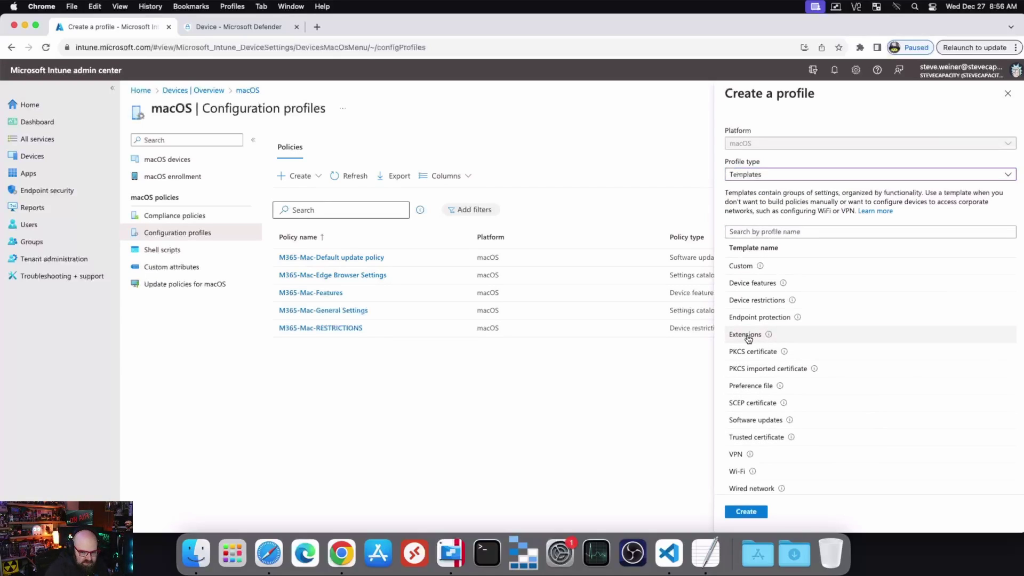
click(751, 488)
click(745, 512)
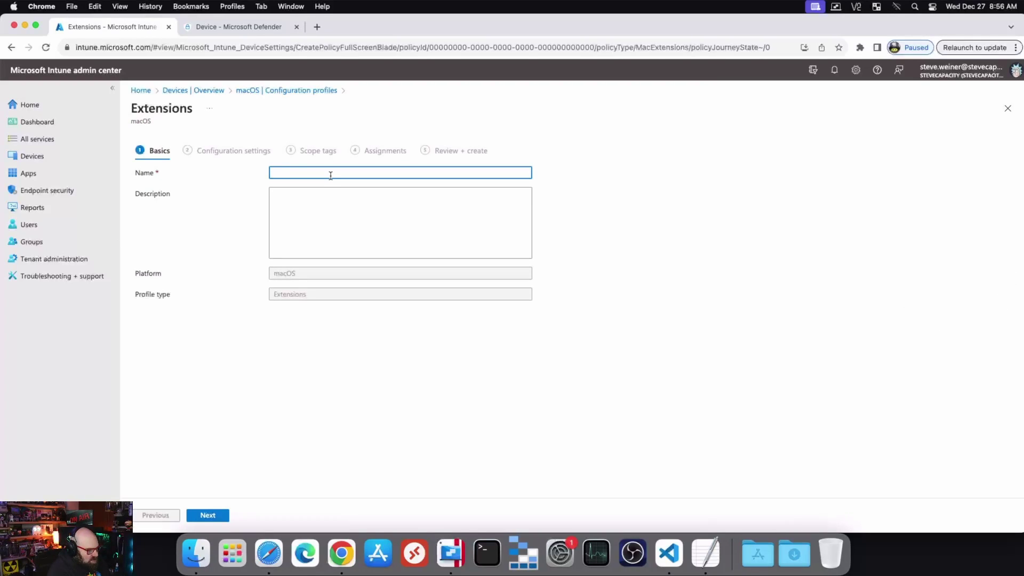
text(M365 - MAC)
click(293, 90)
click(604, 112)
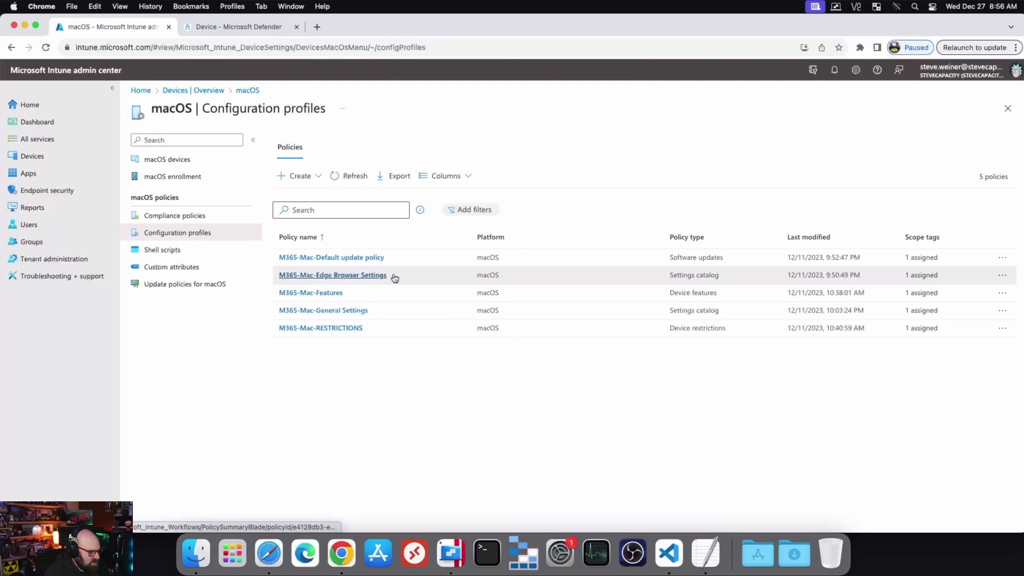
- Recreate the Extensions template profile and enter the name 'M365 - Mac - SysExt (for DEFENDER)'
click(309, 177)
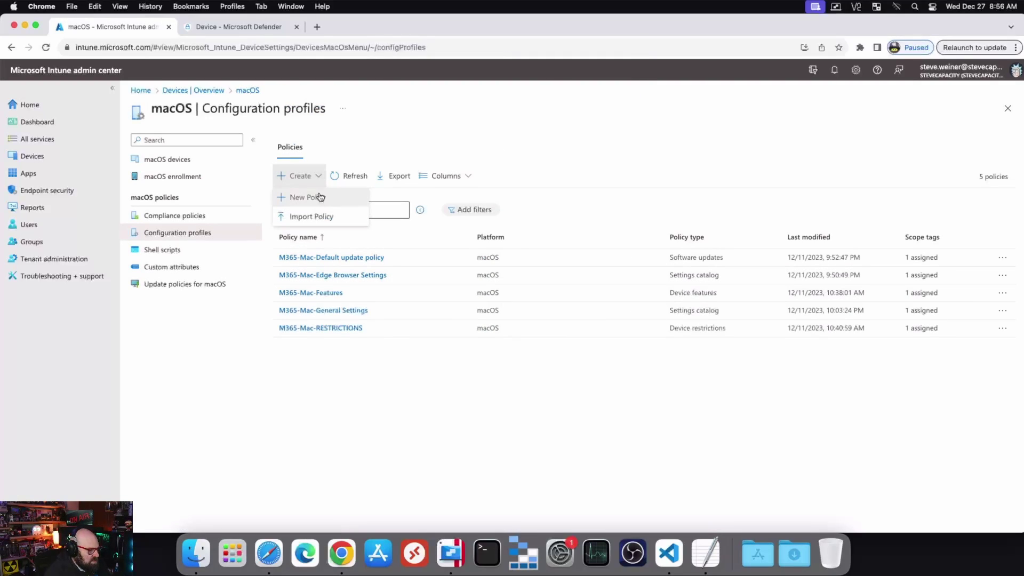
click(318, 196)
click(766, 176)
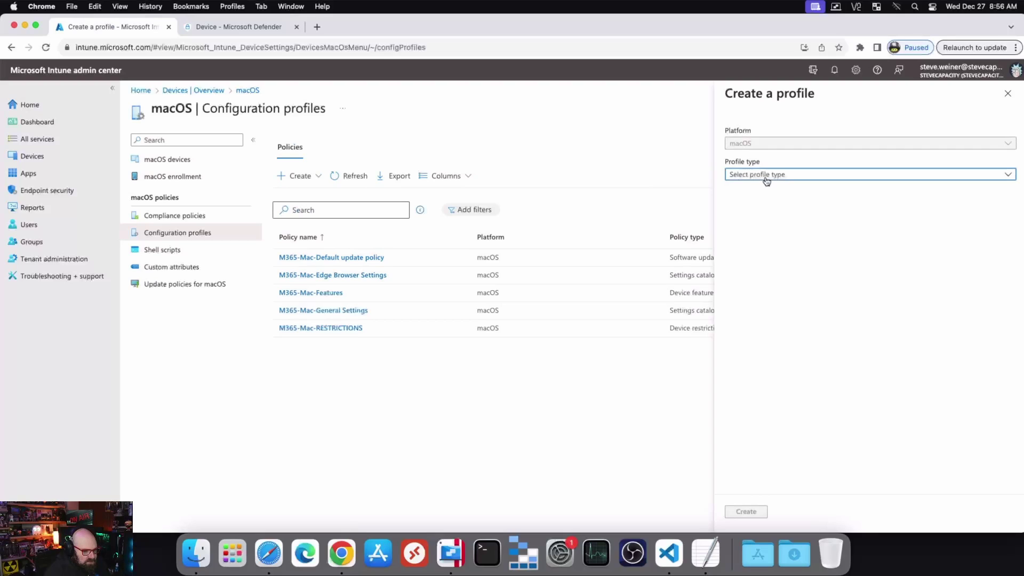
click(772, 203)
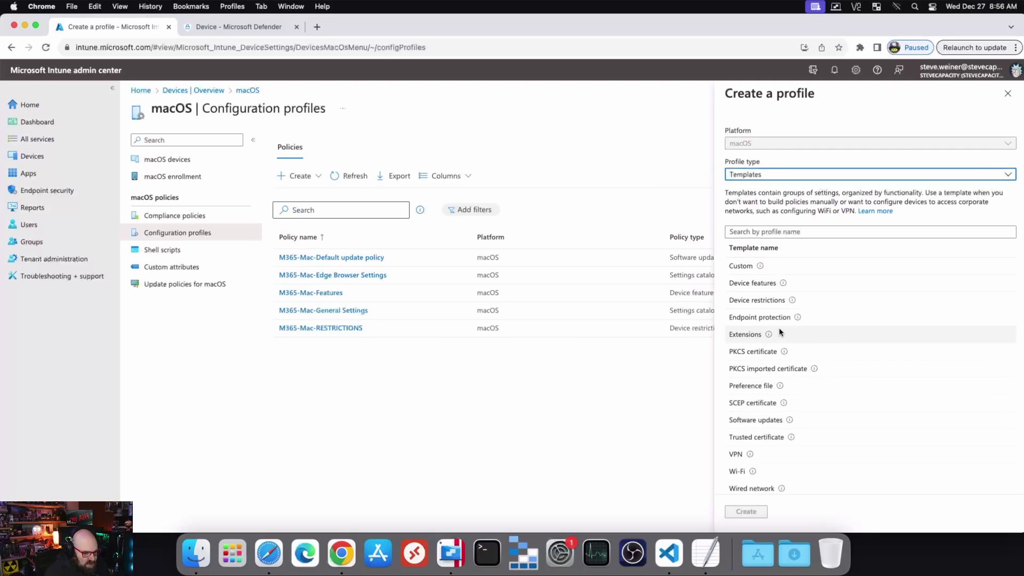
click(746, 404)
click(746, 511)
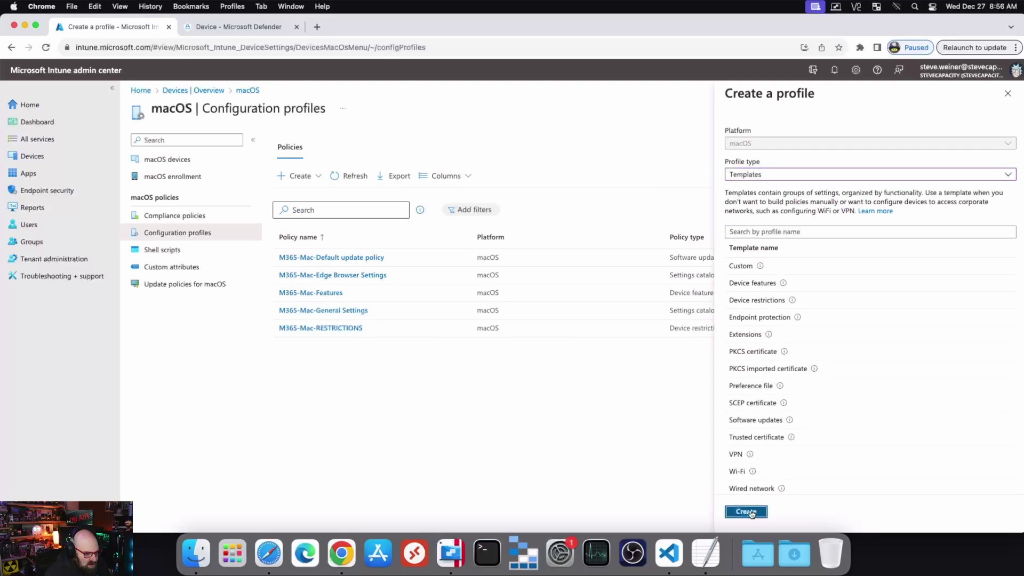
click(320, 174)
text(M365 - Mac - SysExt (for DEFENDER)
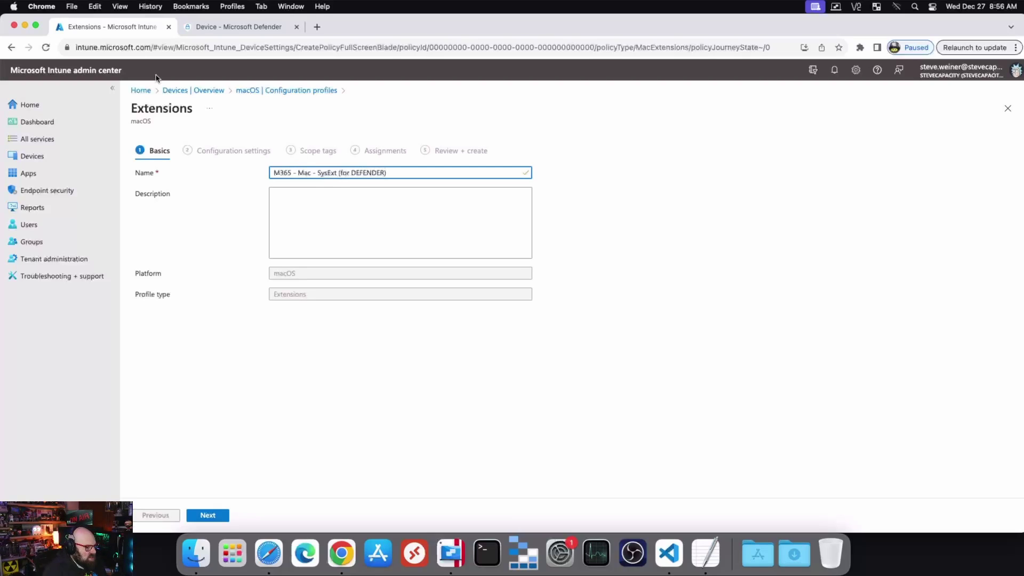
- Under system extensions, allow com.microsoft.wdav.epsext with team identifier UBF8T346G9
click(212, 516)
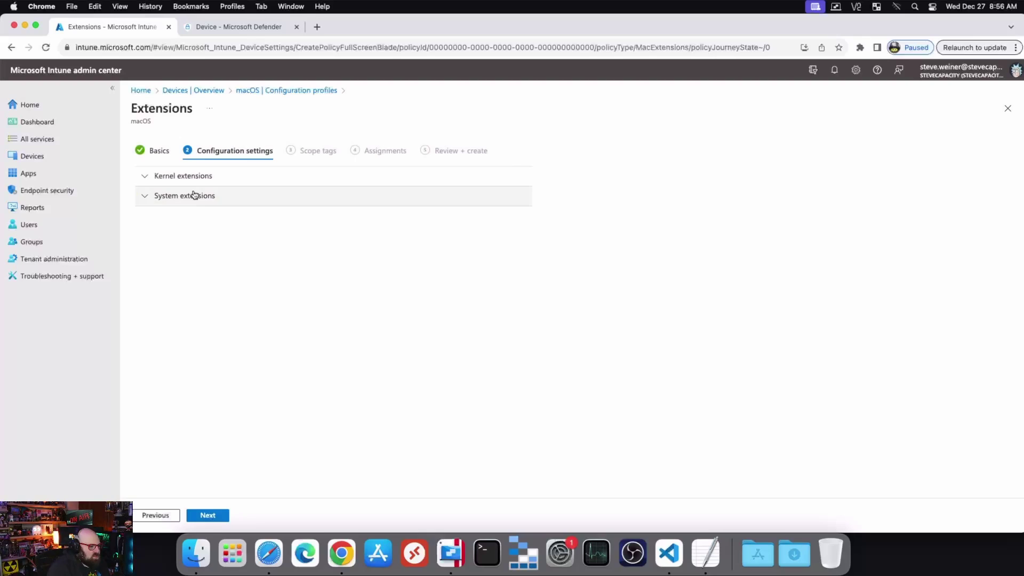
click(179, 196)
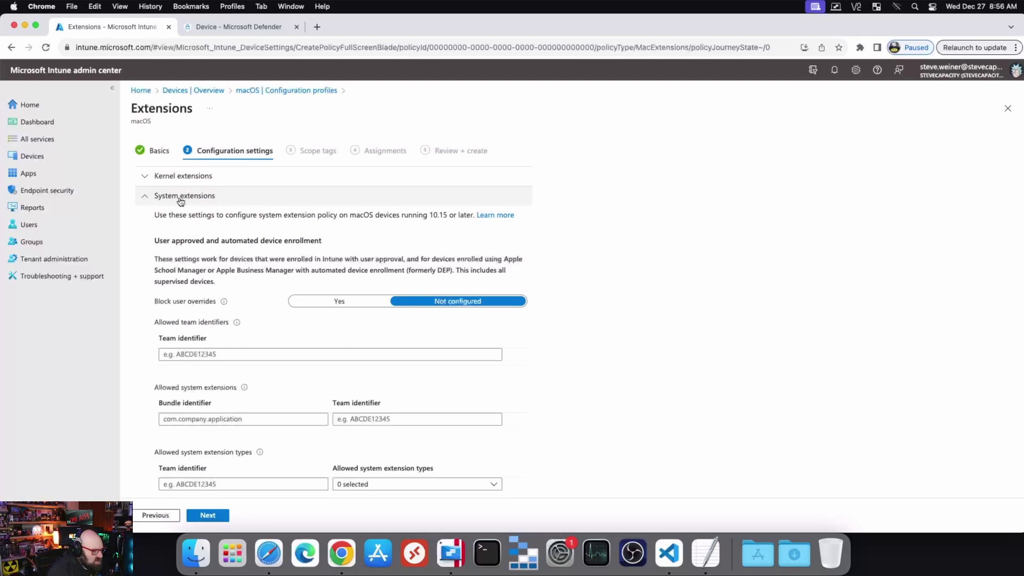
scroll(278, 380, down, 2)
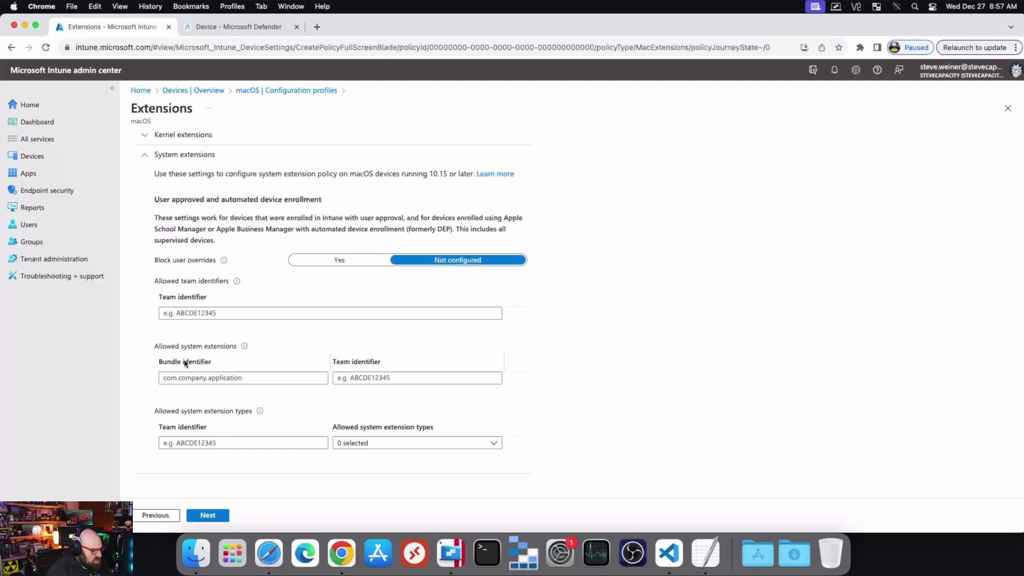
click(255, 377)
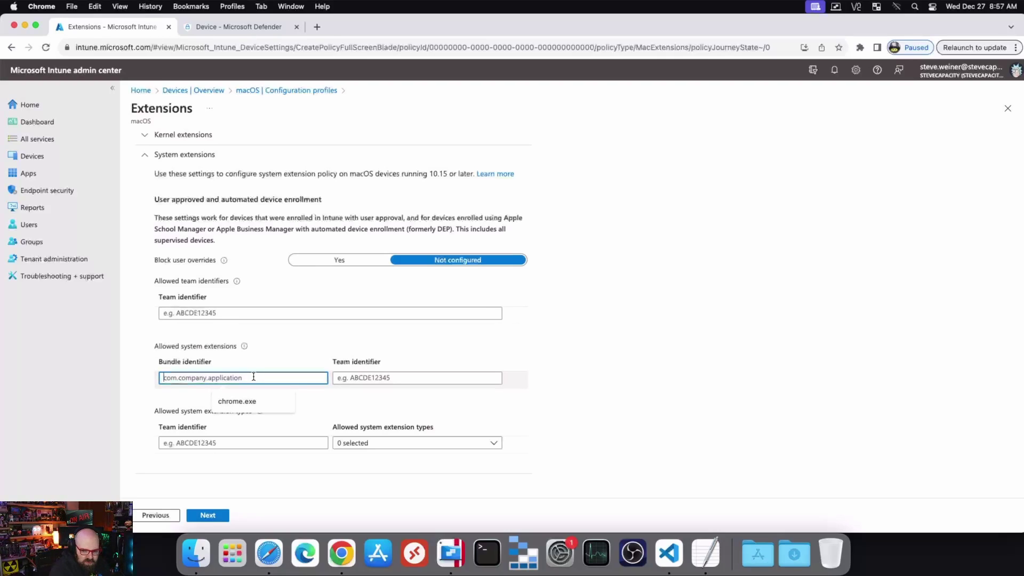
text(com.m)
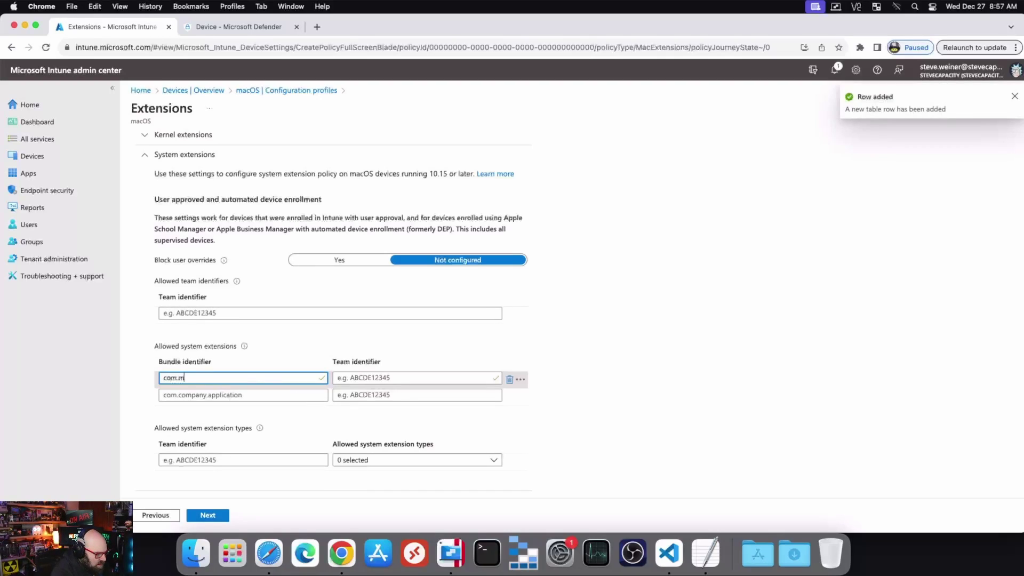
text(icrosoft)
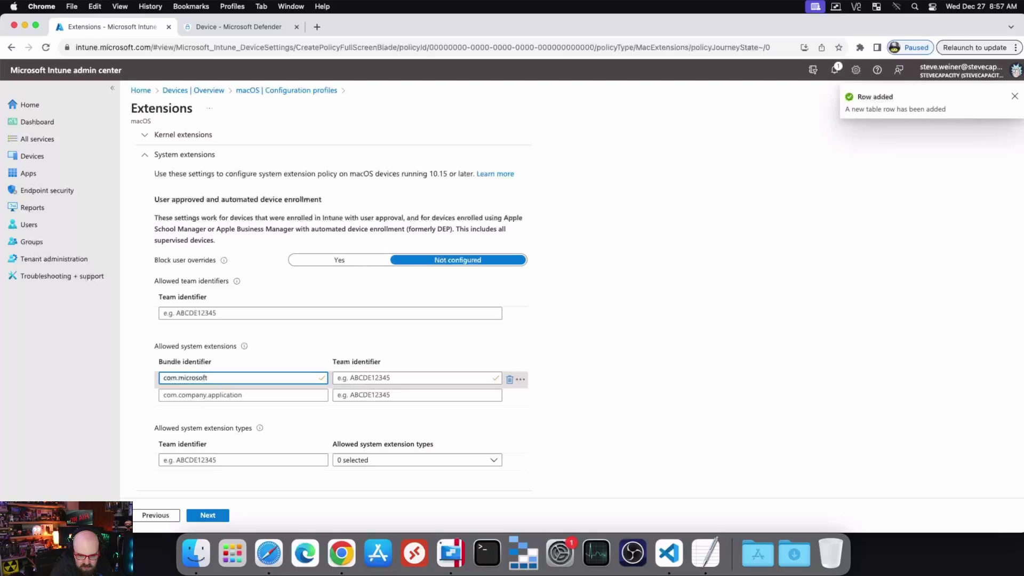
text(.wdav.epsext)
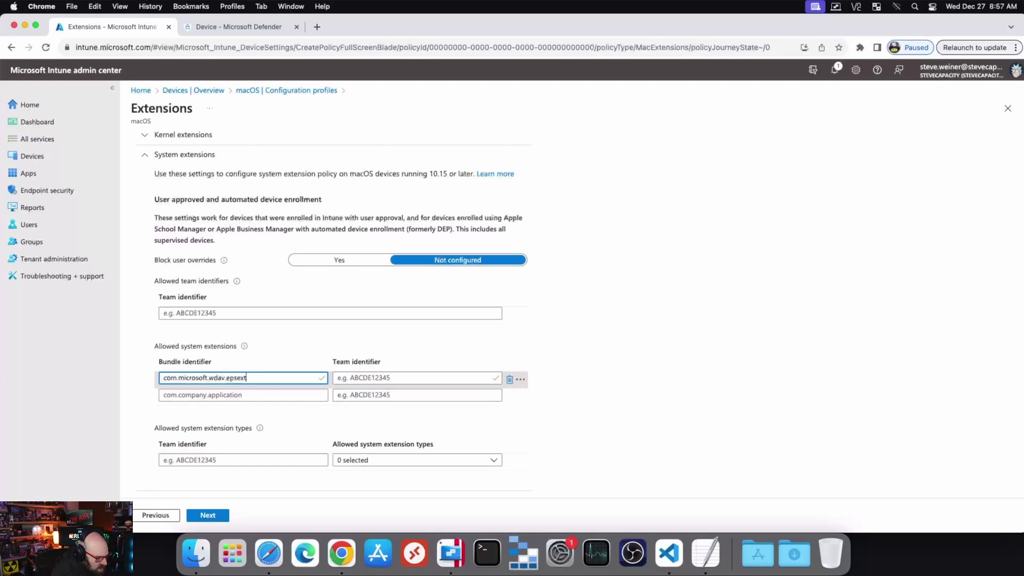
click(373, 378)
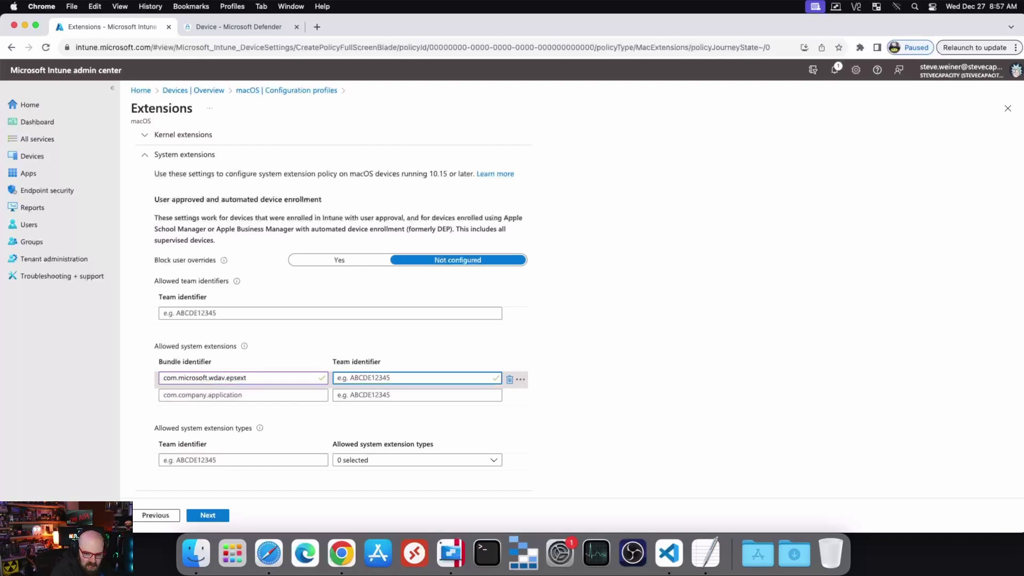
text(U)
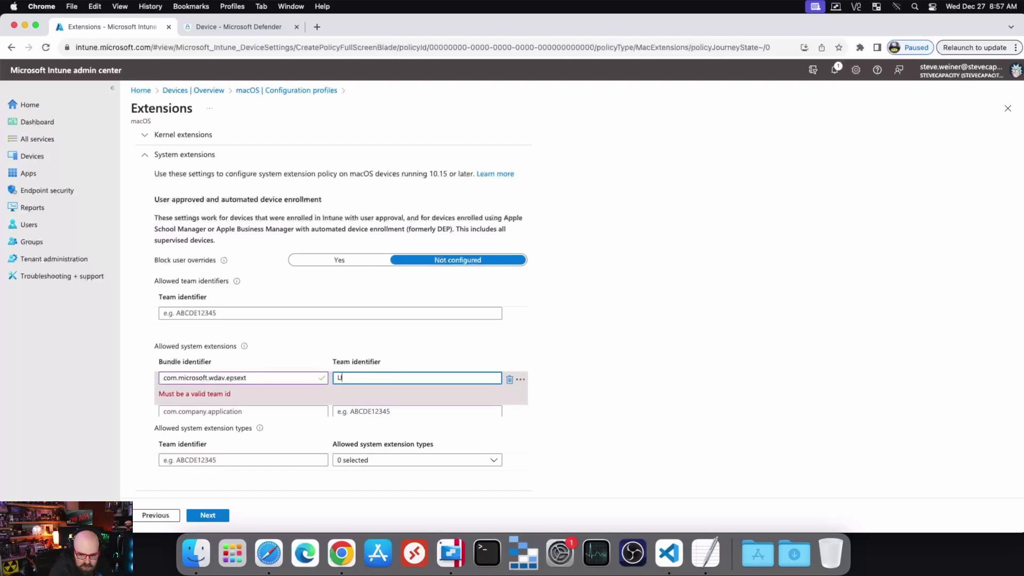
text(BF)
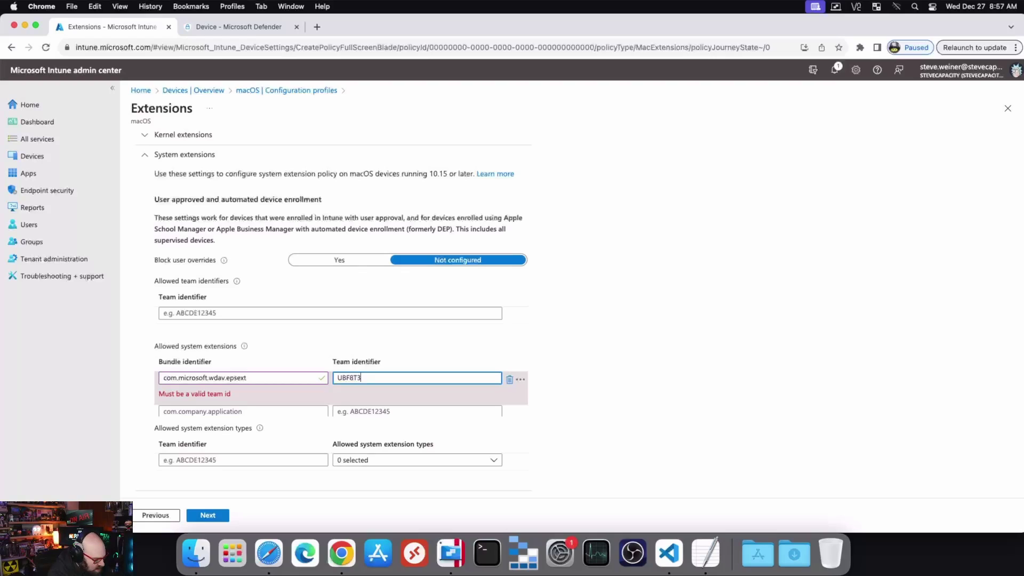
text(8T346)
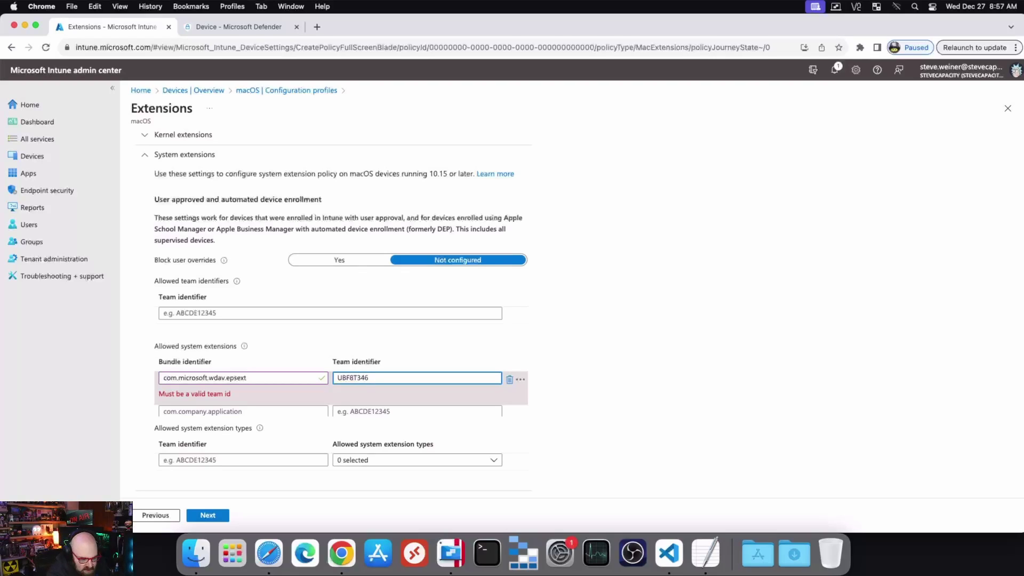
text(G9)
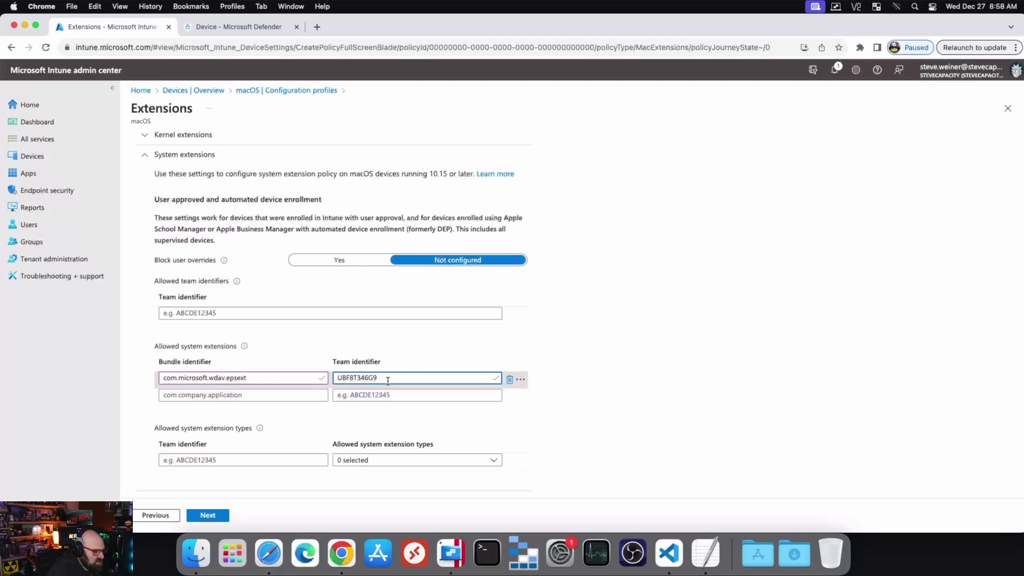
- Add com.microsoft.wdav.netext as a second allowed extension, reusing team identifier UBF8T346G9 from row one
click(186, 395)
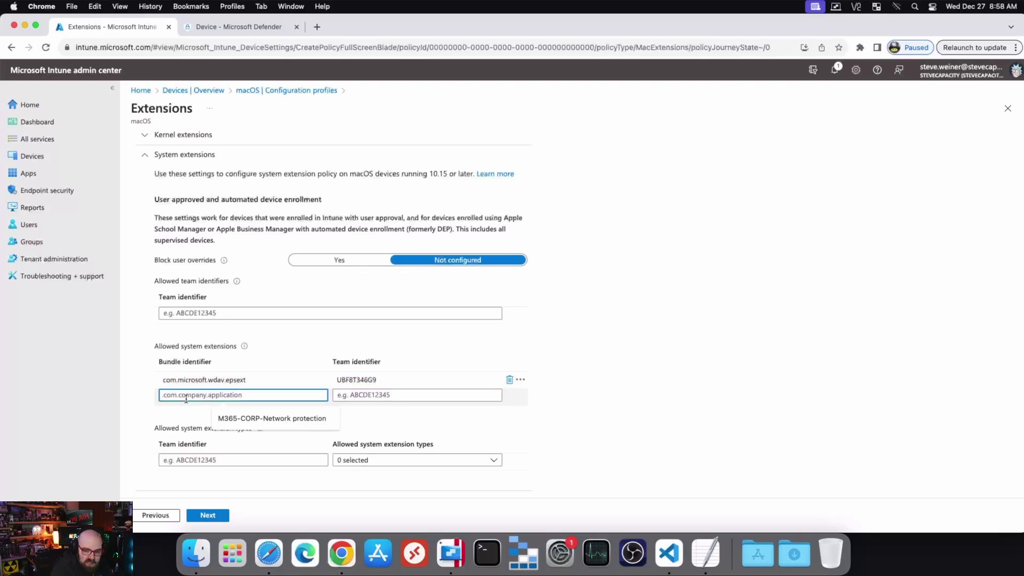
text(com.mi)
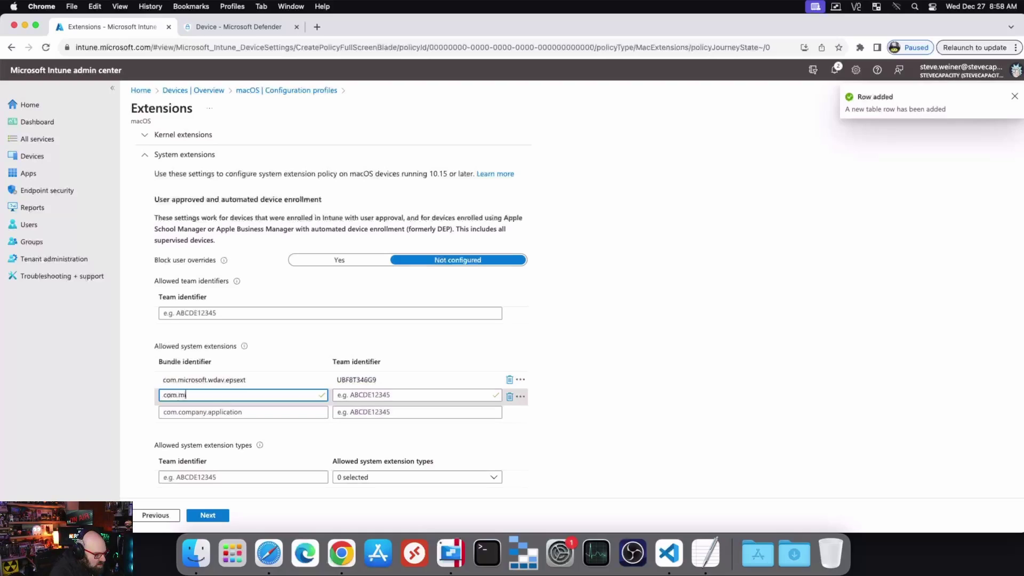
text(crosoft.)
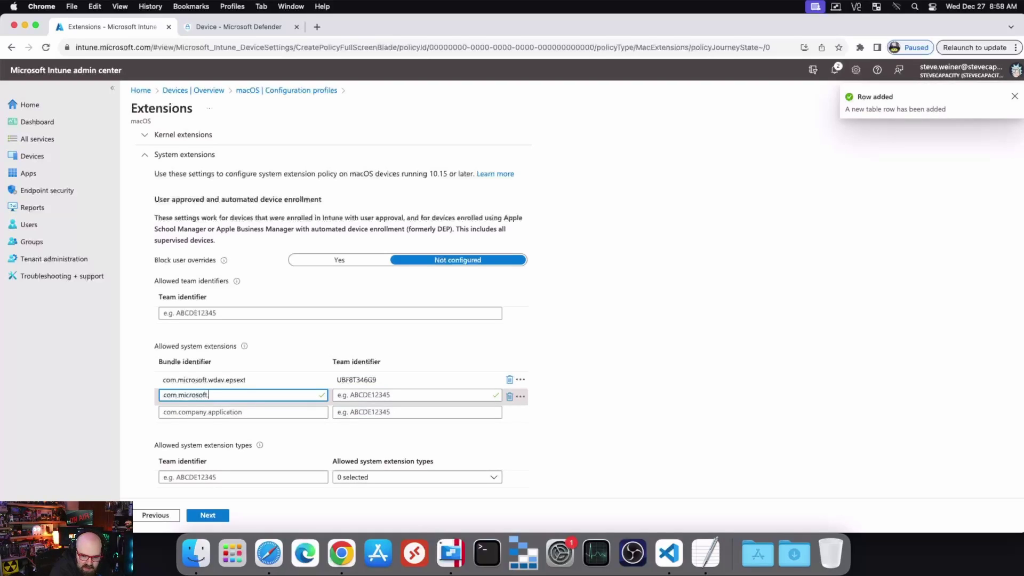
text(wdav.netext)
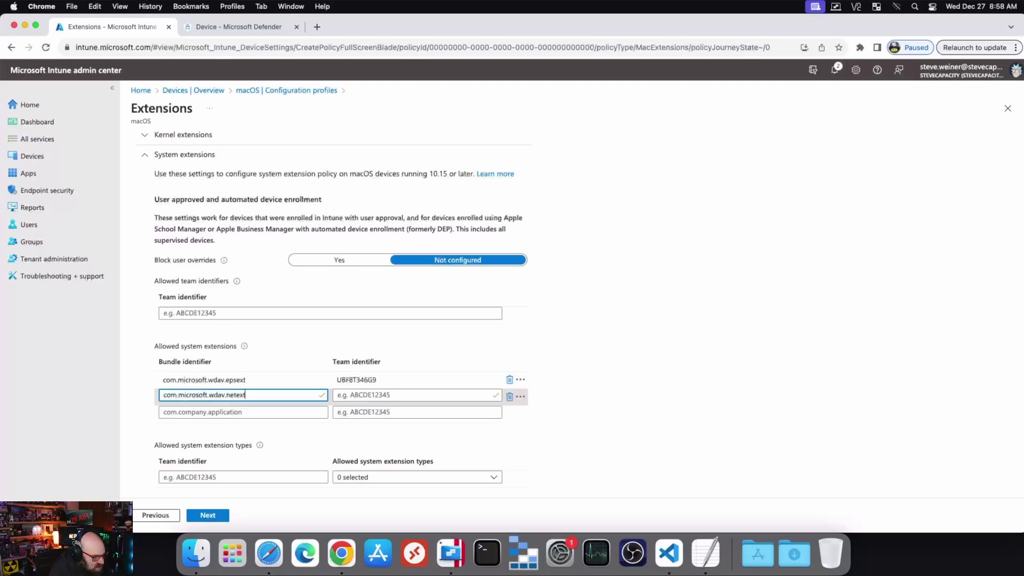
click(373, 394)
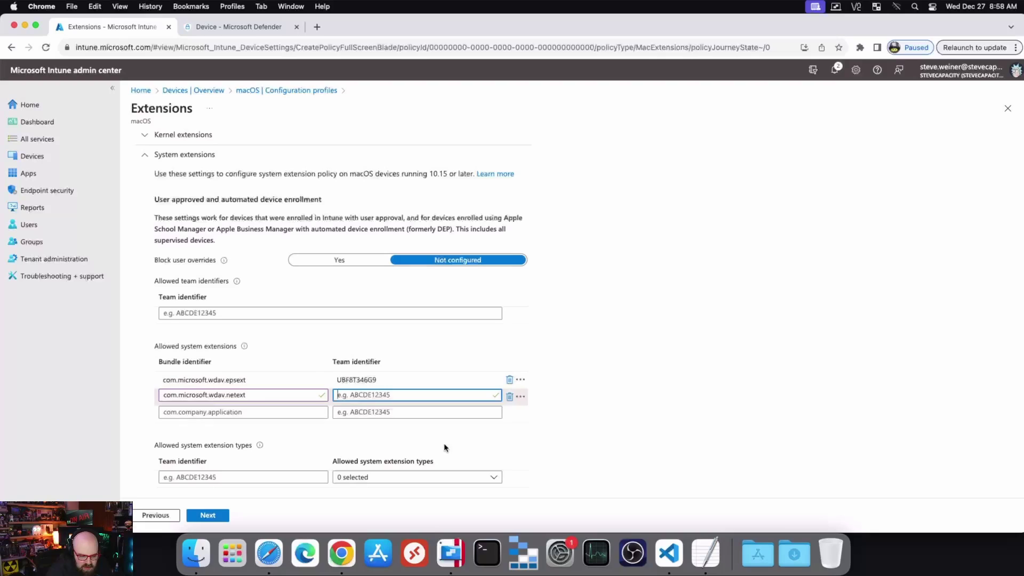
click(361, 378)
double_click(361, 378)
key(super+c)
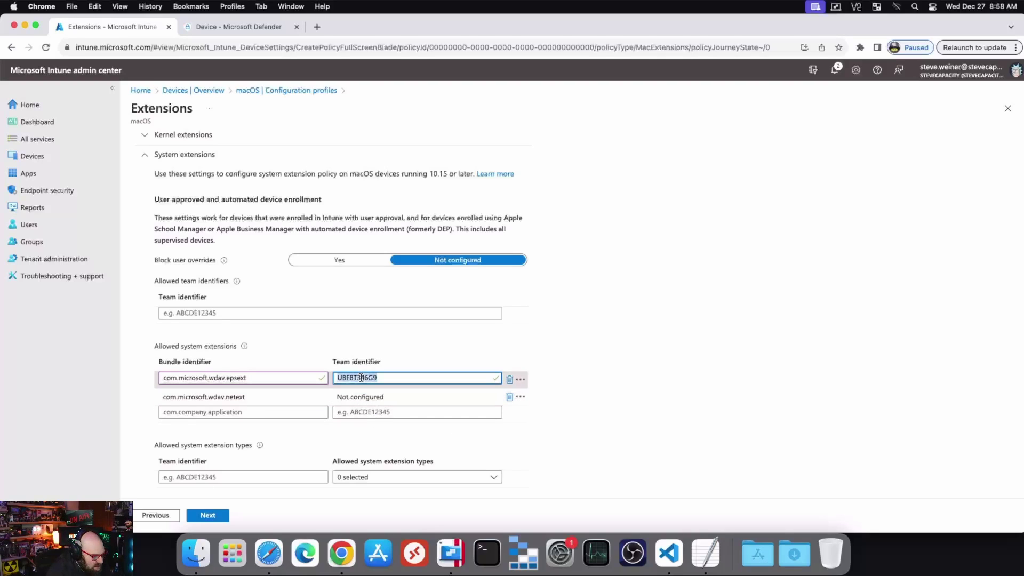
click(450, 394)
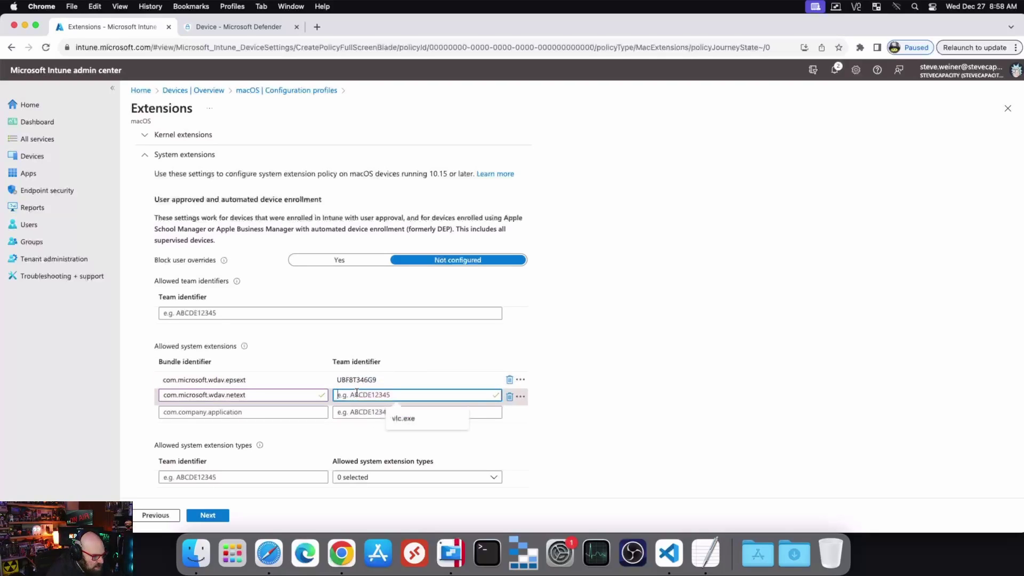
key(super+v)
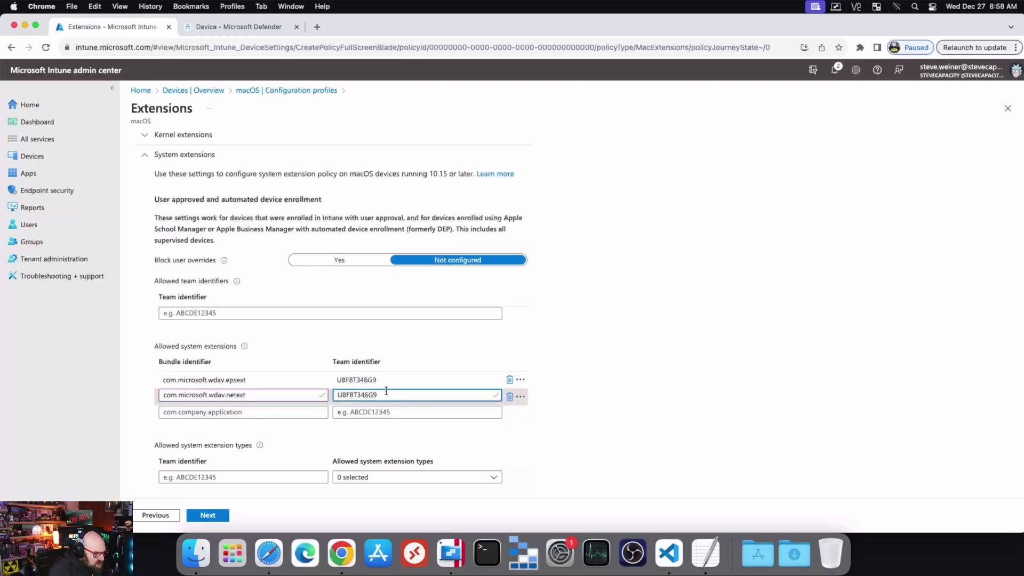
click(703, 374)
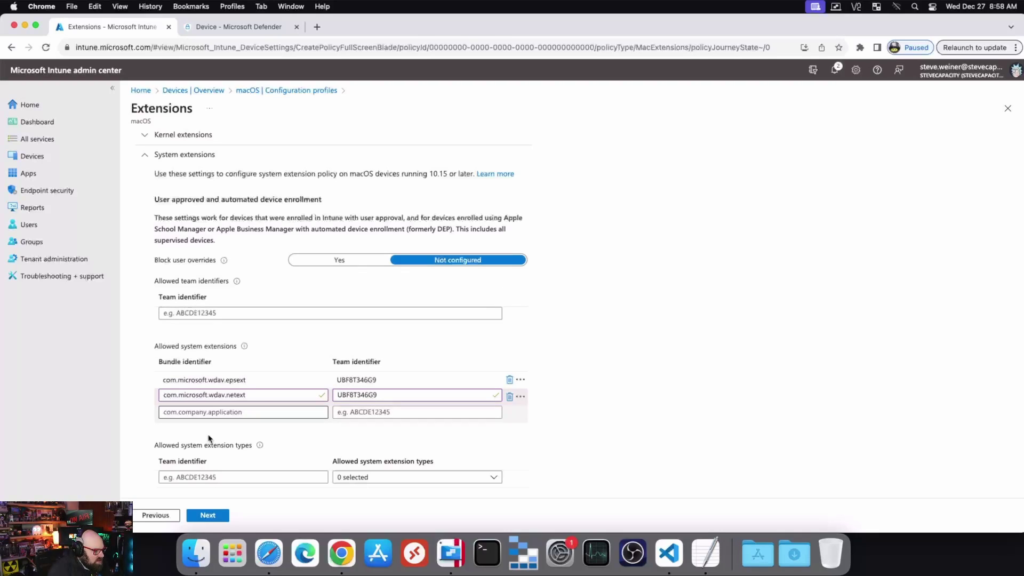
- Skip scope tags, include the ALL MacOS devices group, and create the SysExt (for DEFENDER) profile
click(204, 516)
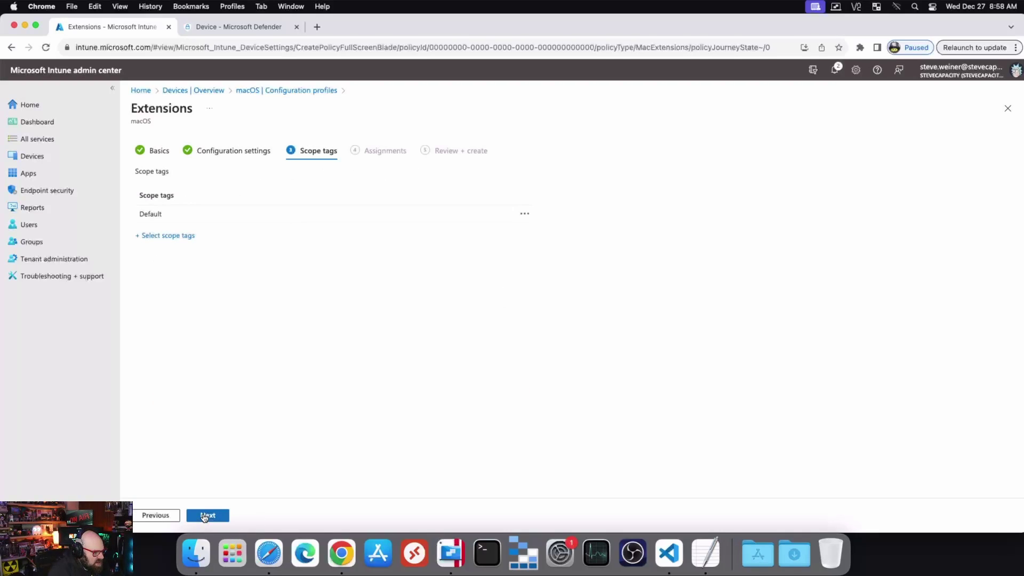
click(204, 515)
click(166, 189)
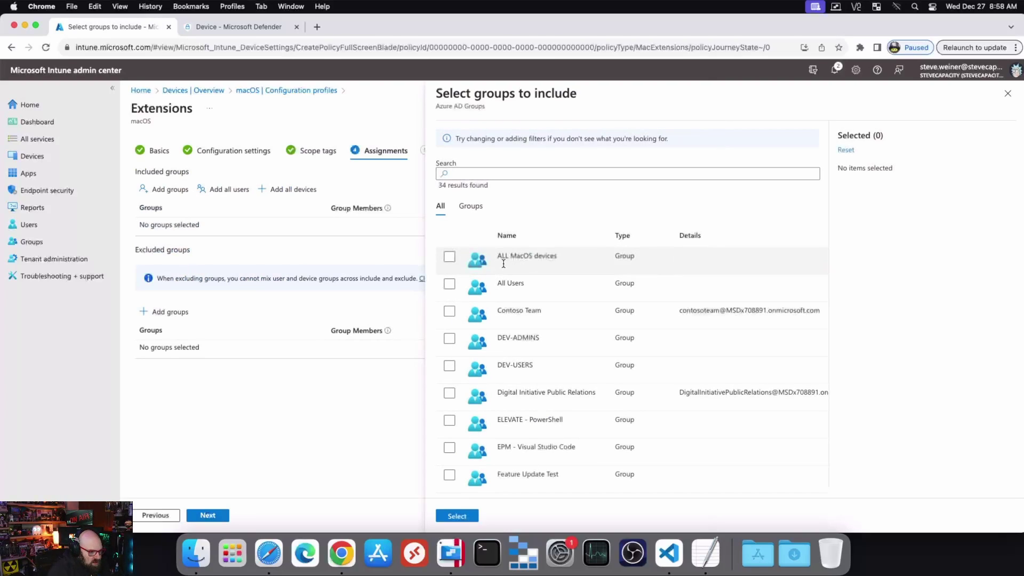
click(449, 257)
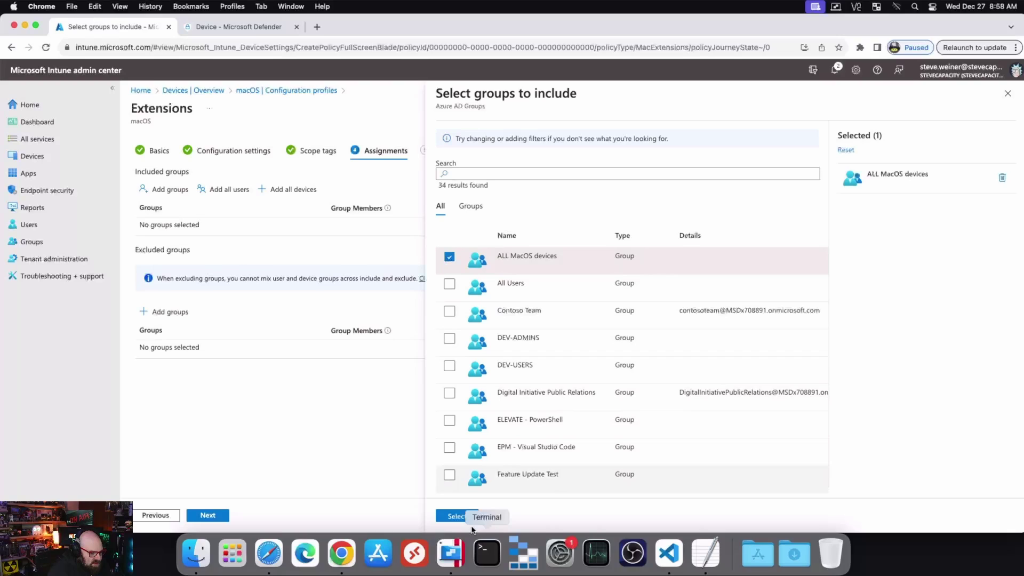
click(457, 516)
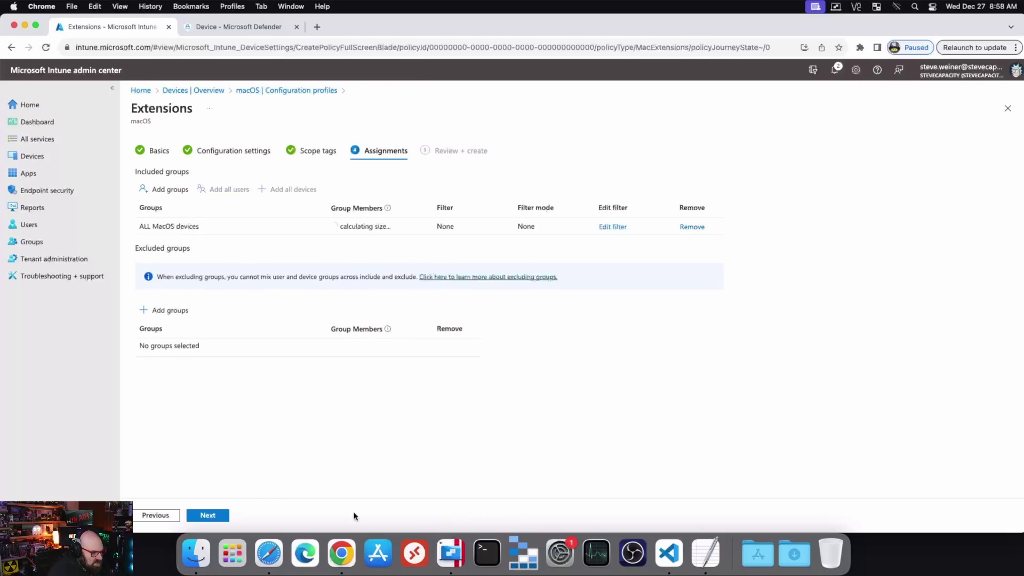
click(218, 516)
click(208, 515)
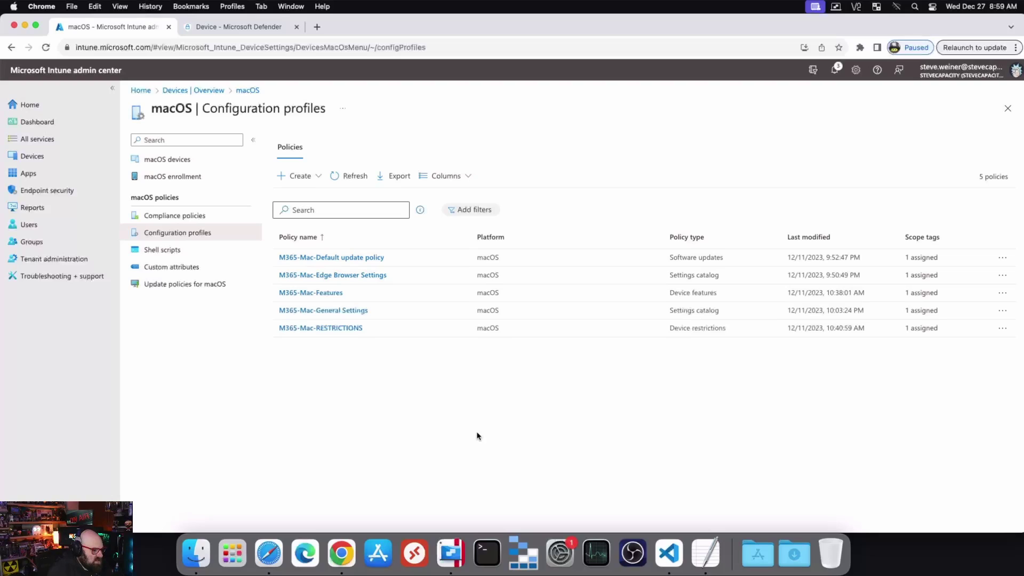
- Create a Custom template macOS profile named 'M365 - Mac - NetFilter (for DEFENDER)' and continue
click(301, 178)
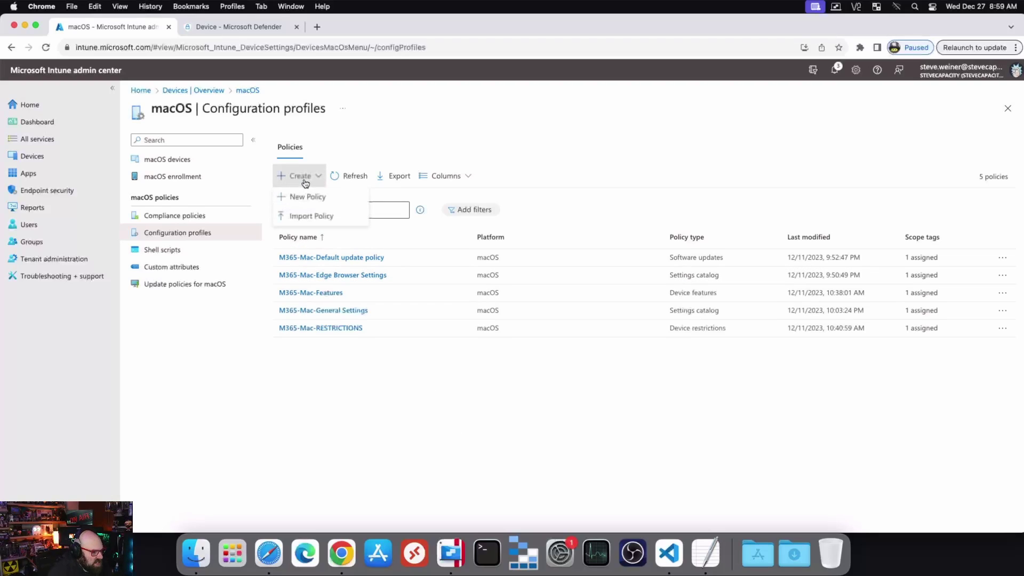
click(315, 199)
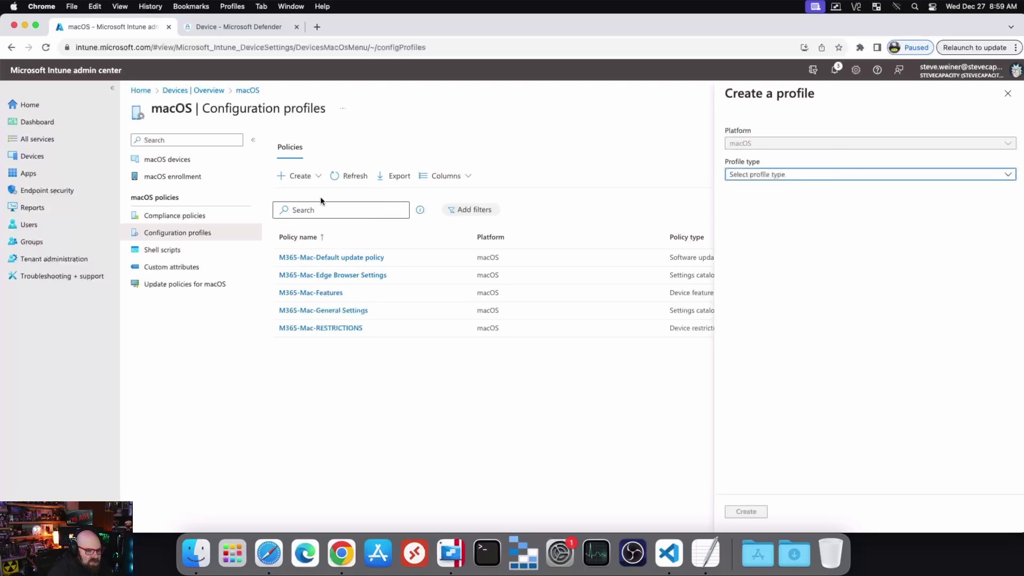
click(813, 175)
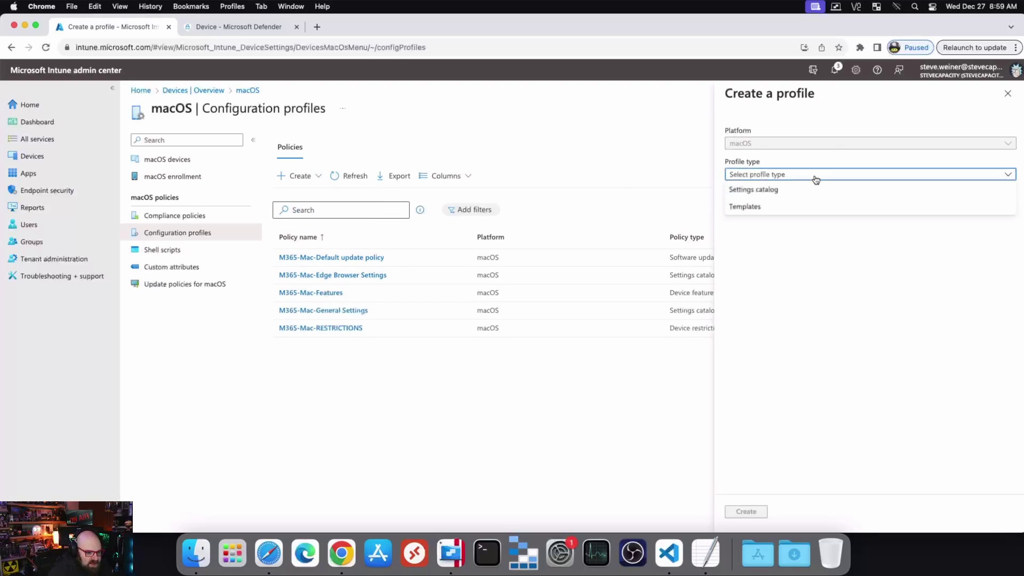
click(790, 213)
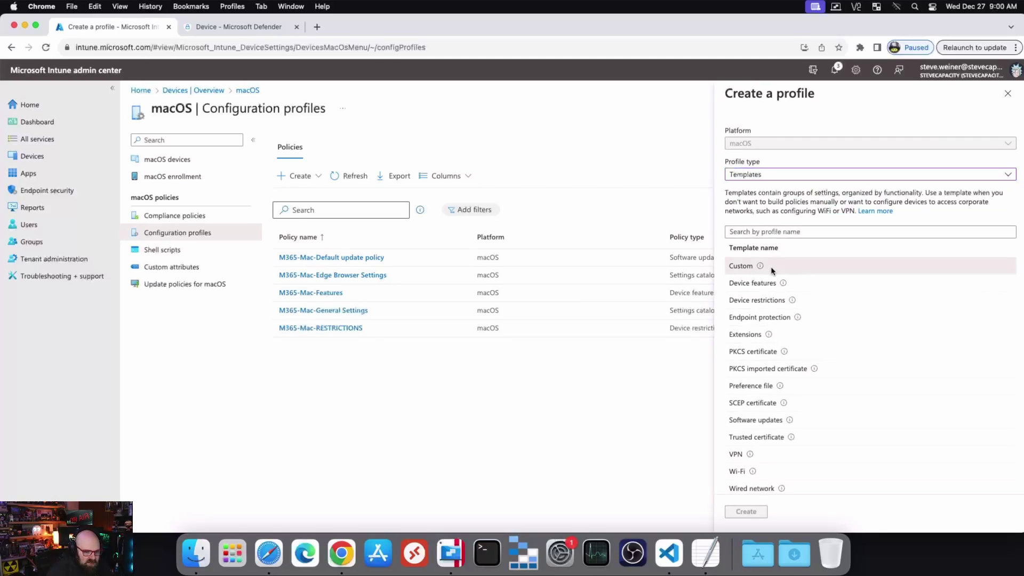
click(742, 266)
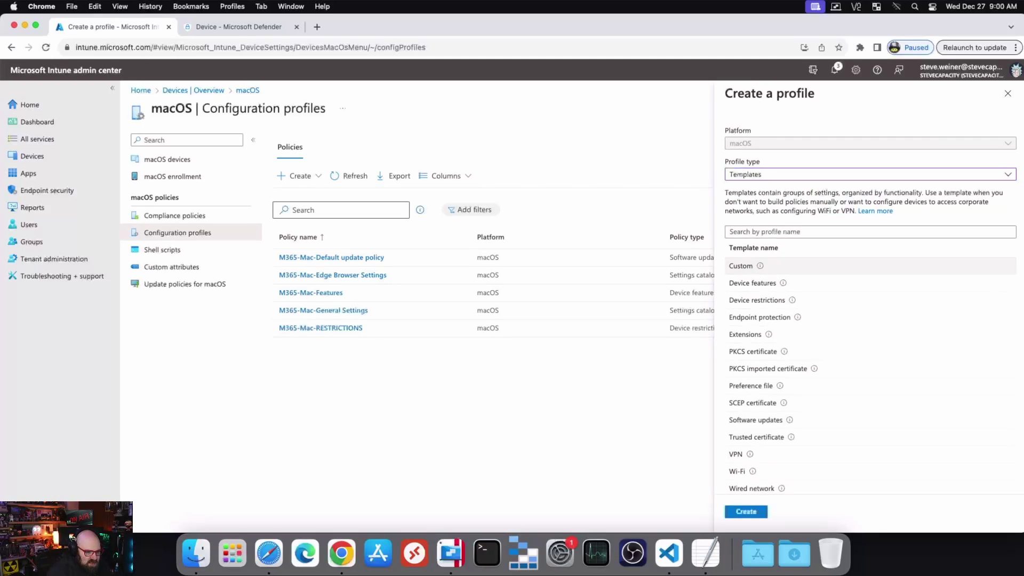
click(745, 511)
click(395, 173)
text(M)
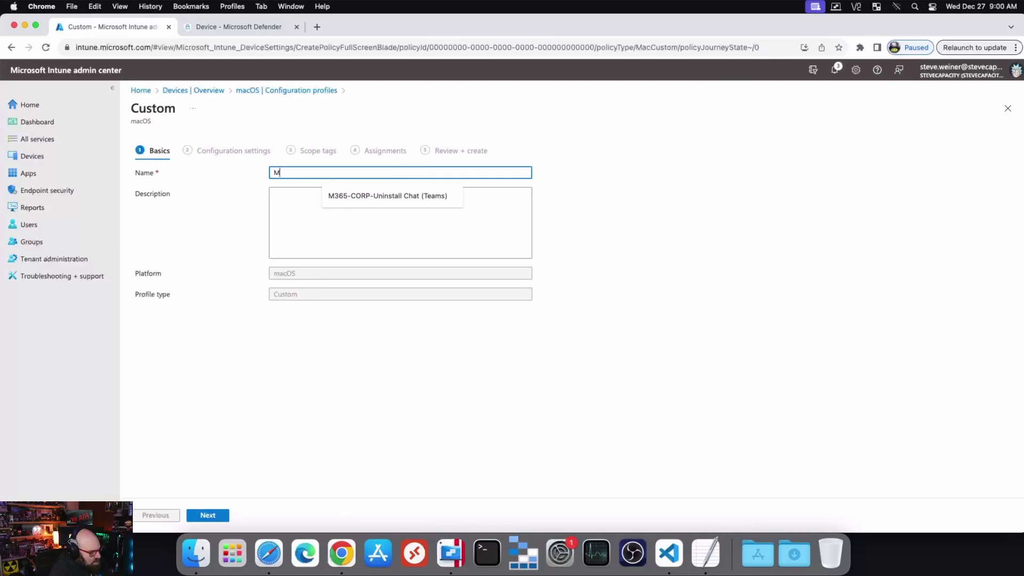
text(365 - Mac - NetFilter (for D)
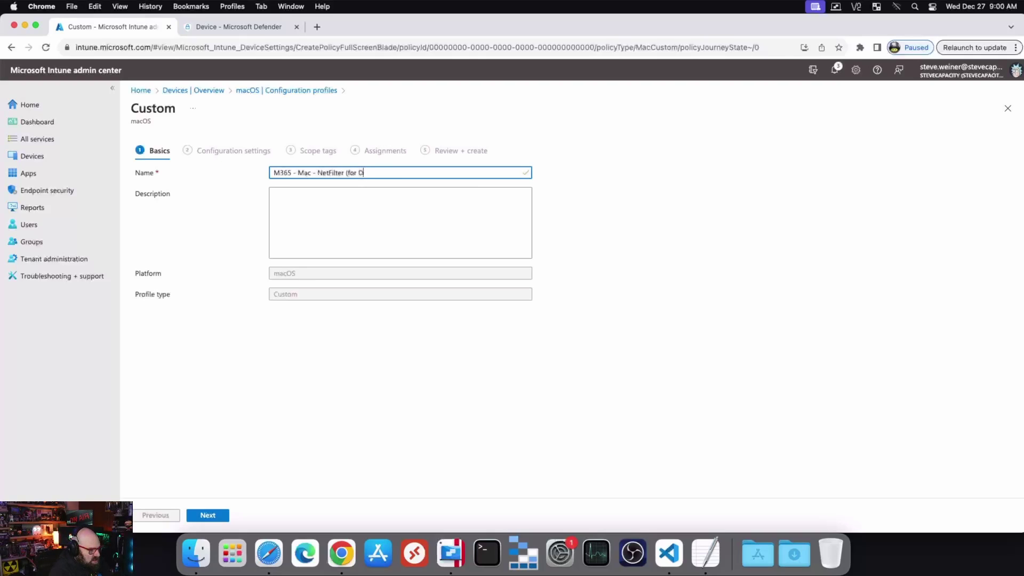
text(EFENDER)
key(Return)
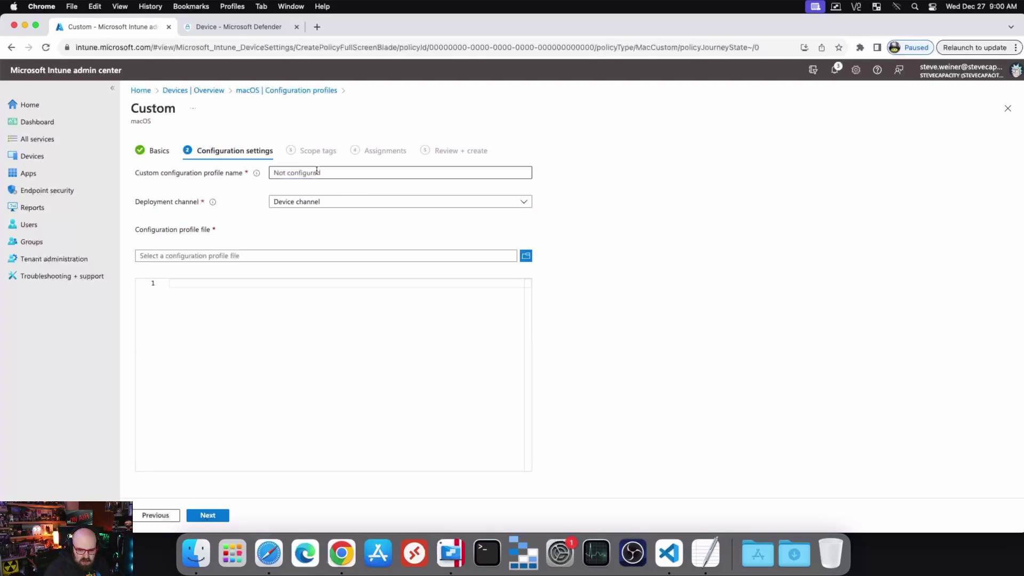
- Enter 'NetFilter' as the custom configuration profile name and keep Device channel deployment
click(317, 171)
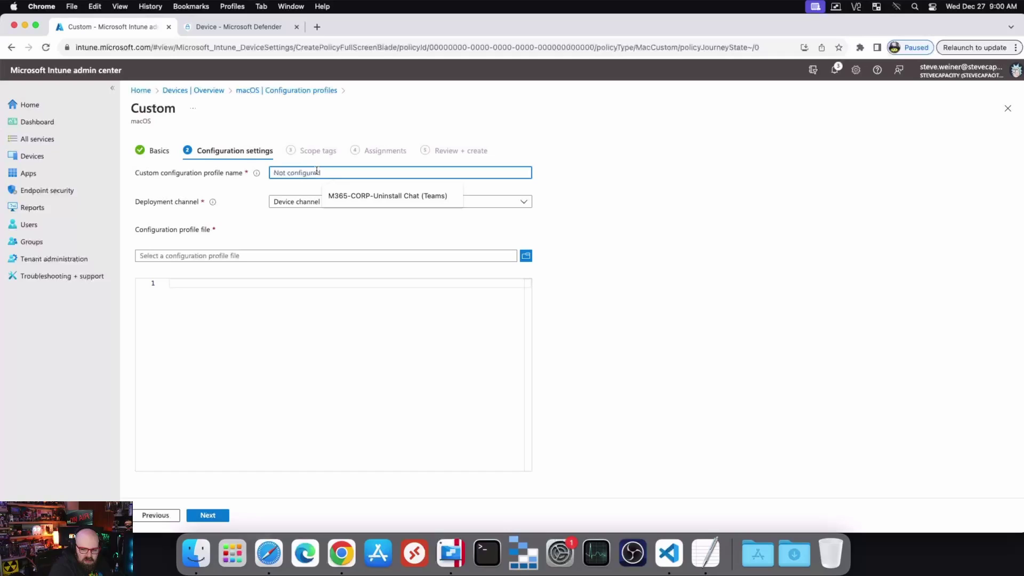
text(NetFilter)
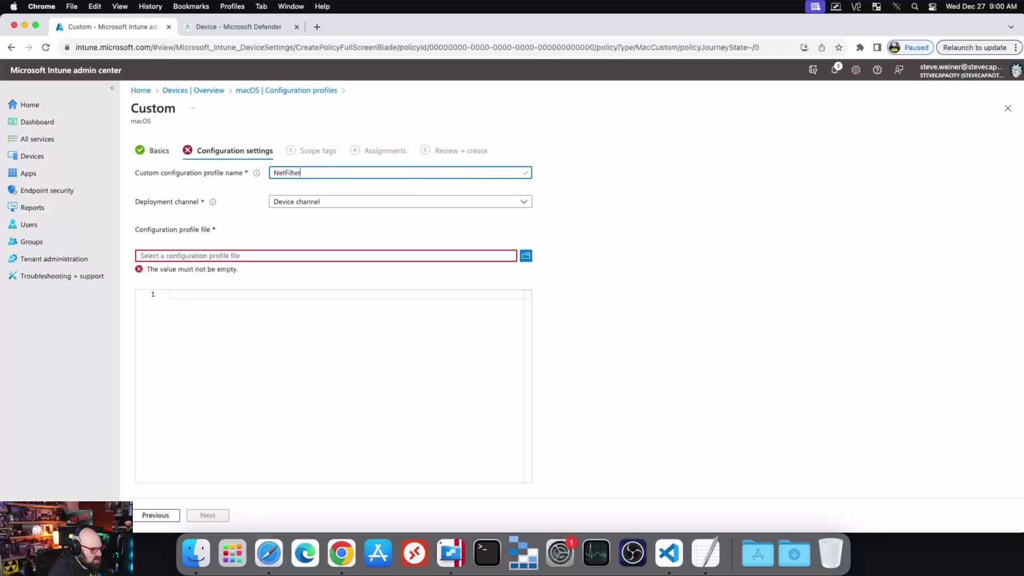
click(338, 202)
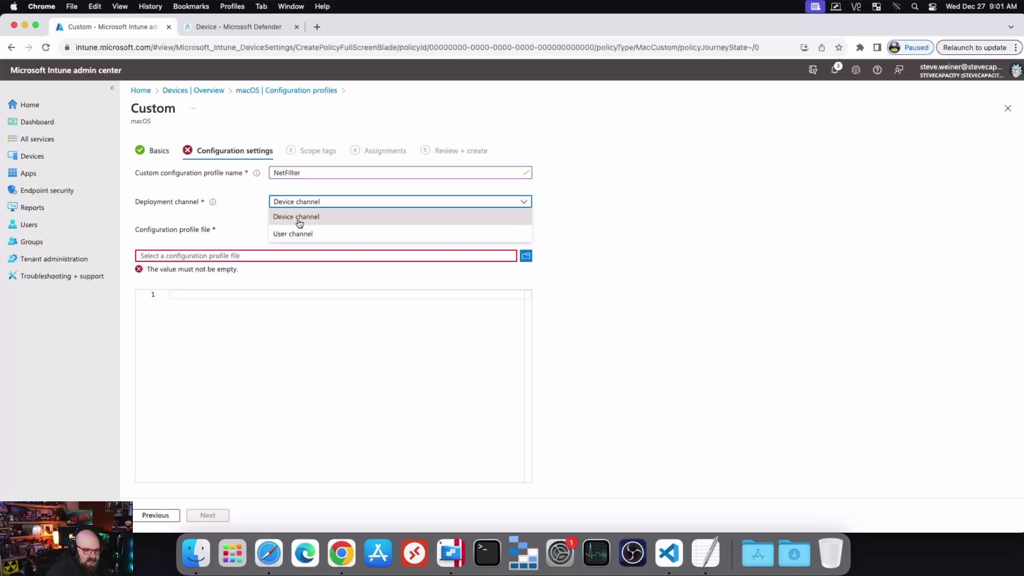
click(669, 269)
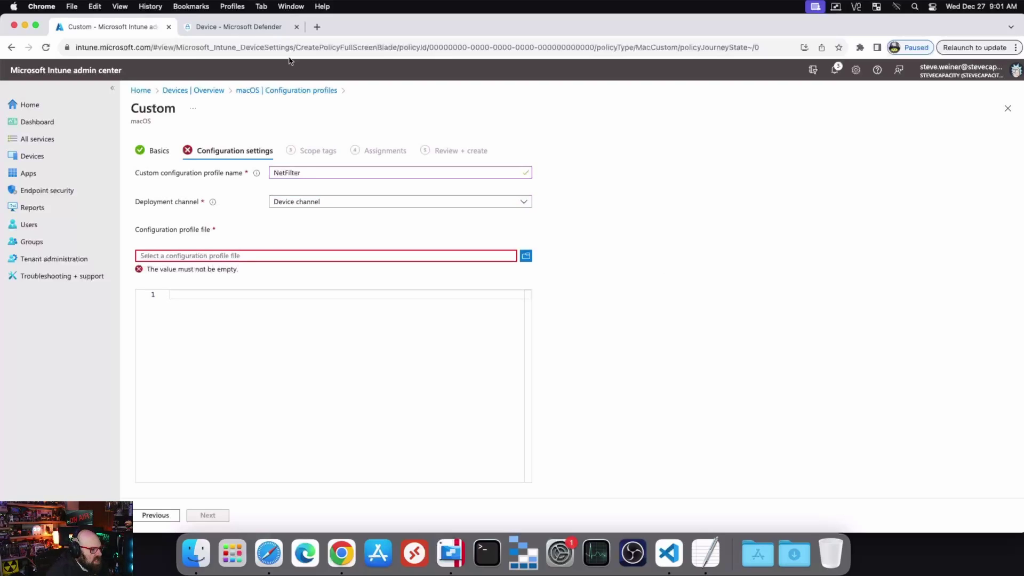
- In a new browser tab, paste and load the copied netfilter.mobileconfig address
click(317, 26)
right_click(313, 47)
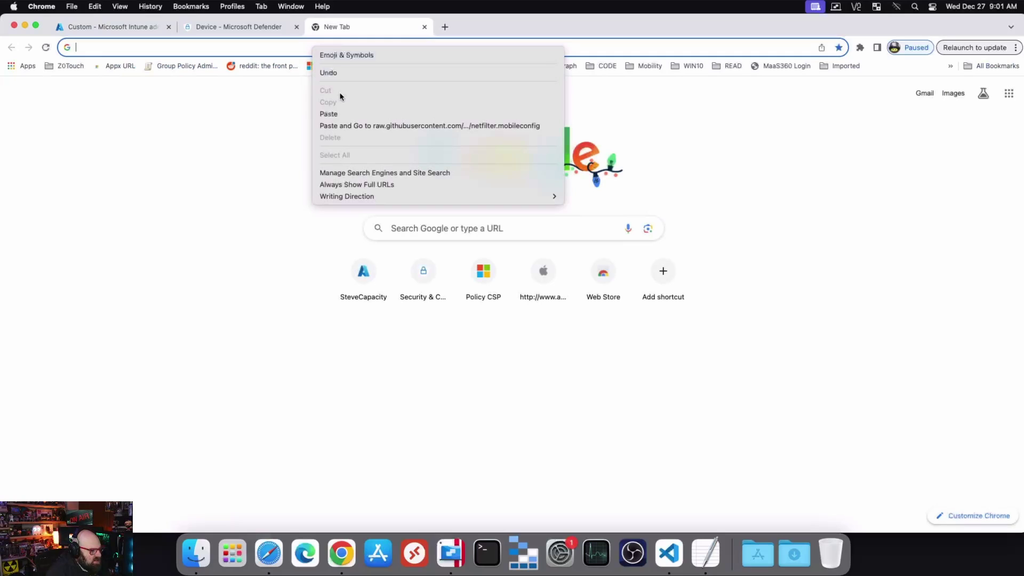
click(350, 126)
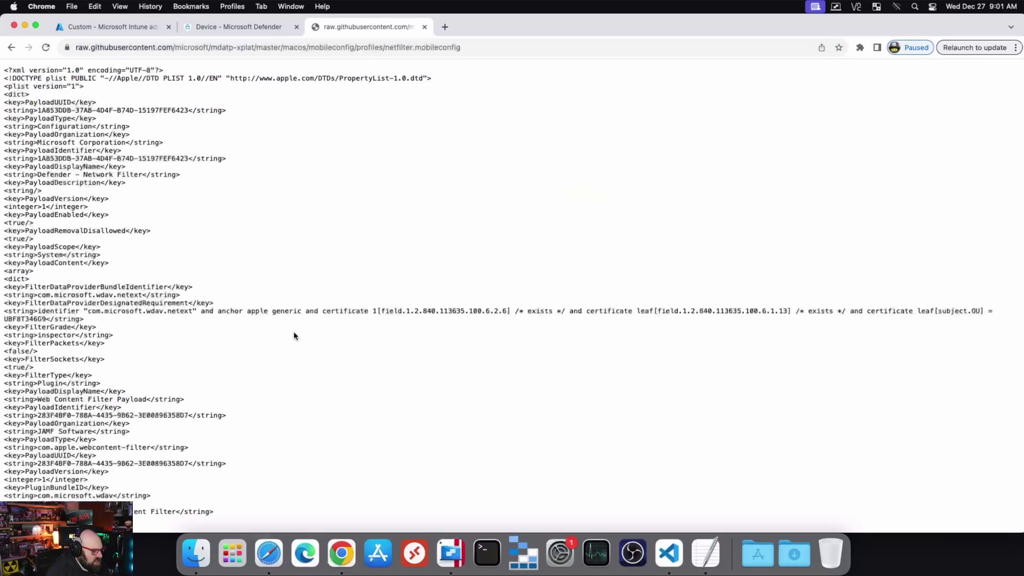
scroll(293, 331, down, 1)
scroll(293, 331, up, 1)
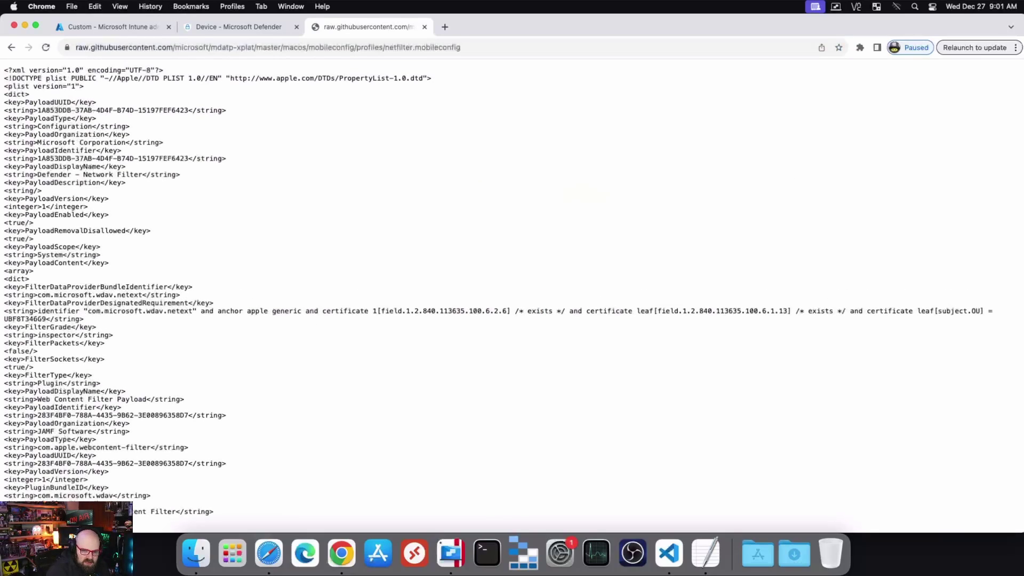
- Download the raw netfilter.mobileconfig from the GitHub profiles folder and return to the Intune tab
key(super+shift+t)
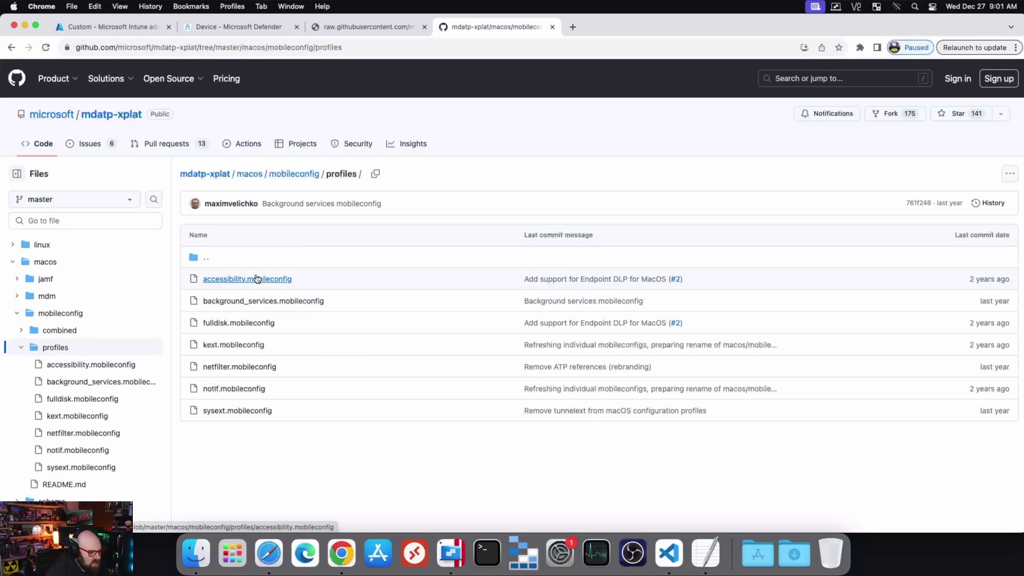
click(240, 367)
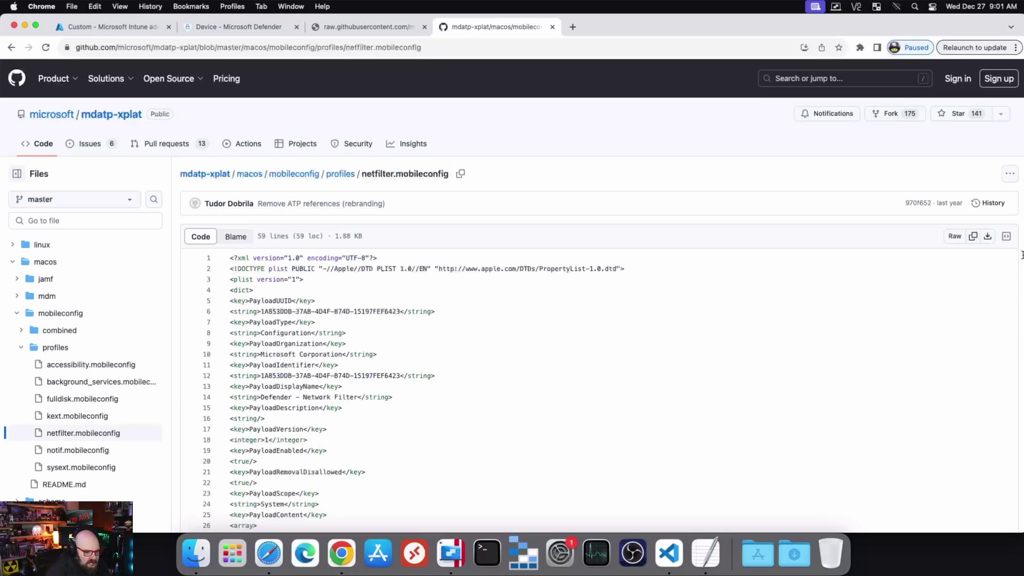
click(987, 236)
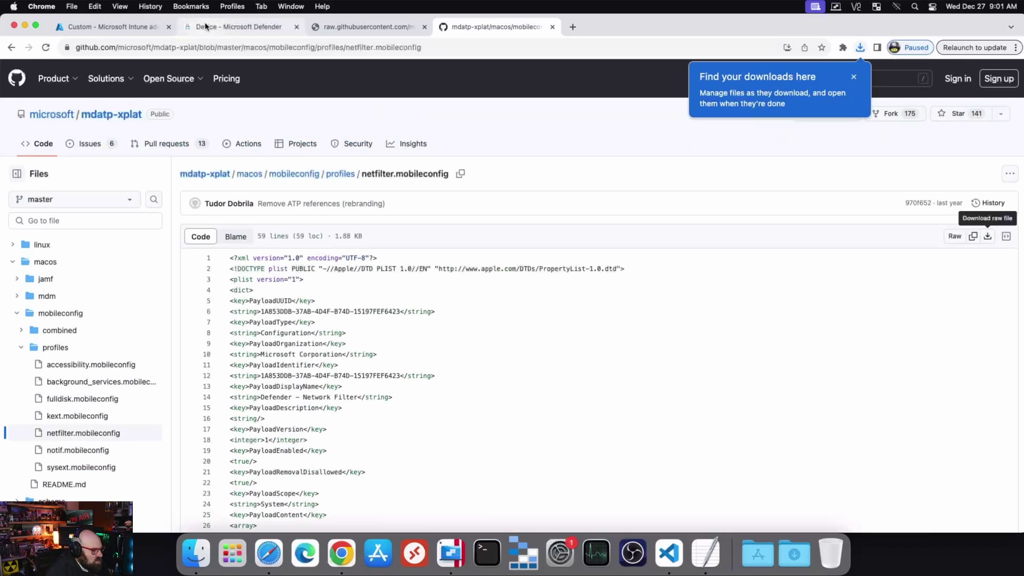
click(126, 24)
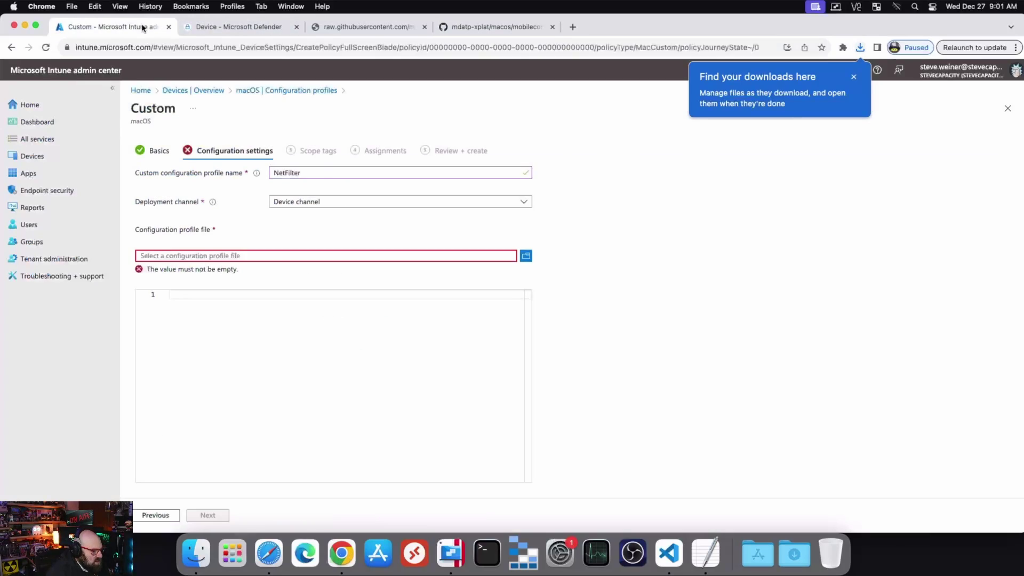
- Upload netfilter.mobileconfig from Downloads as the custom configuration profile file
click(251, 259)
click(340, 222)
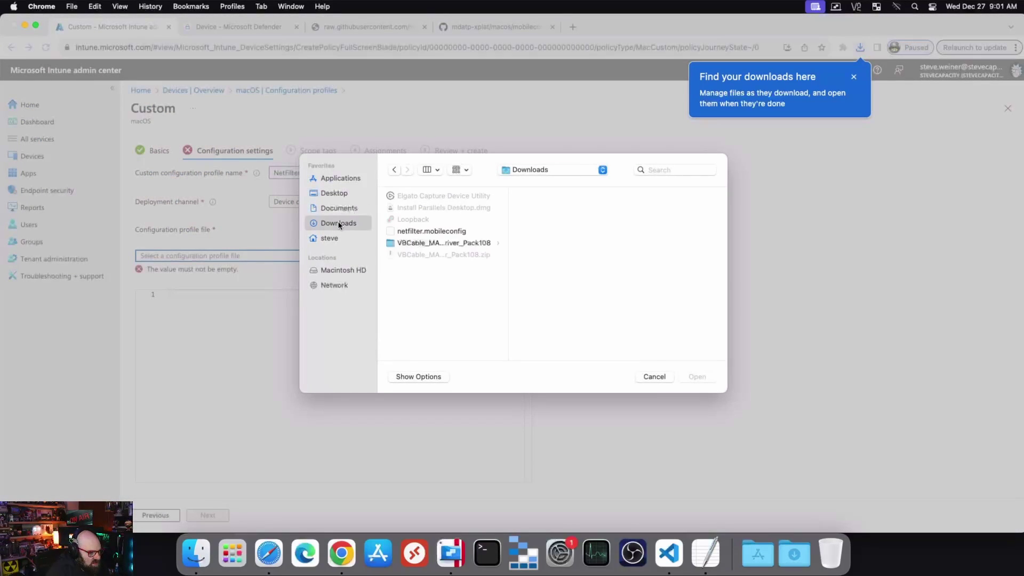
double_click(430, 231)
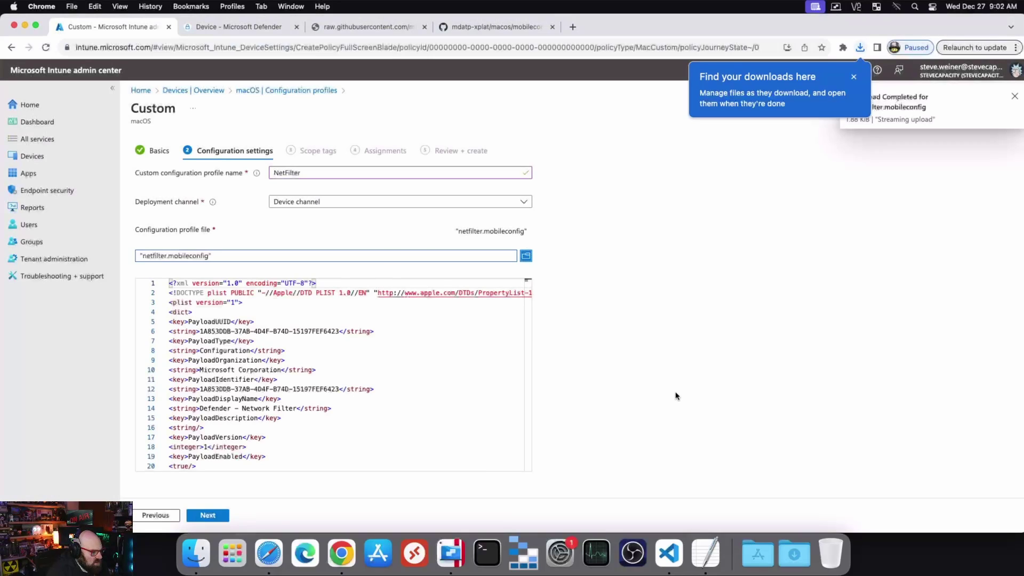
- Assign the NetFilter profile to the ALL MacOS devices group and finish creating it
click(219, 515)
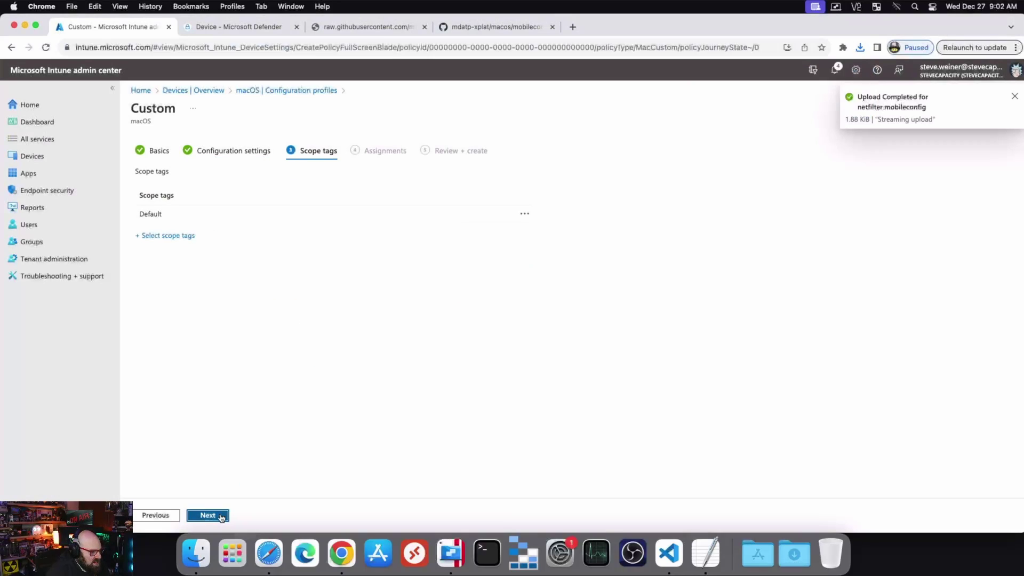
click(221, 516)
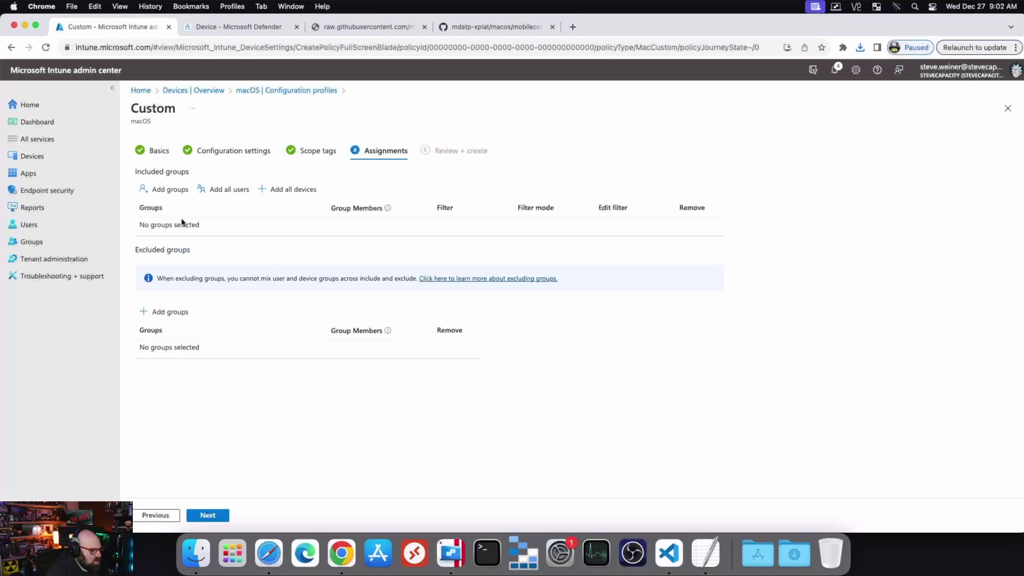
click(170, 190)
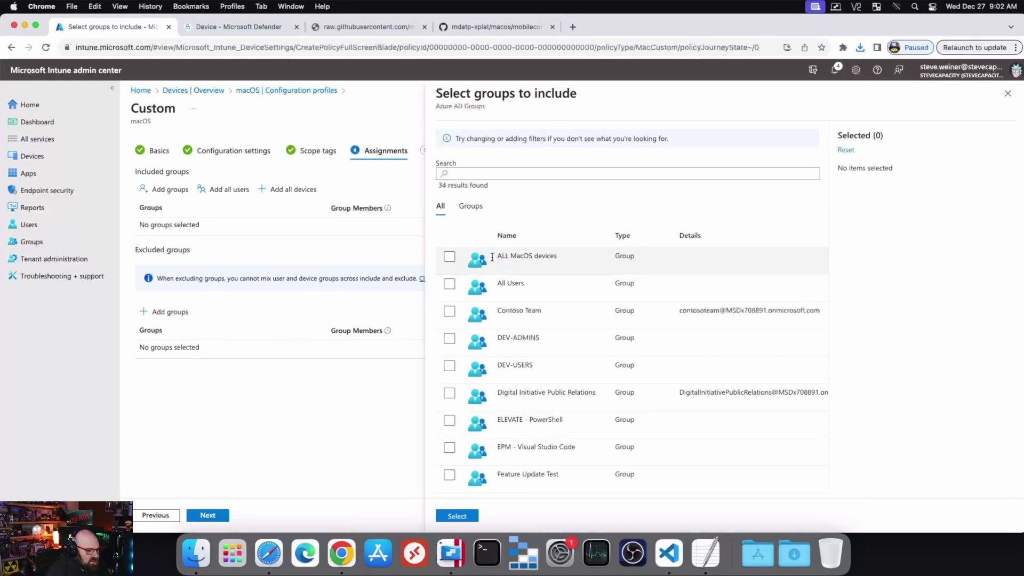
click(449, 256)
click(456, 516)
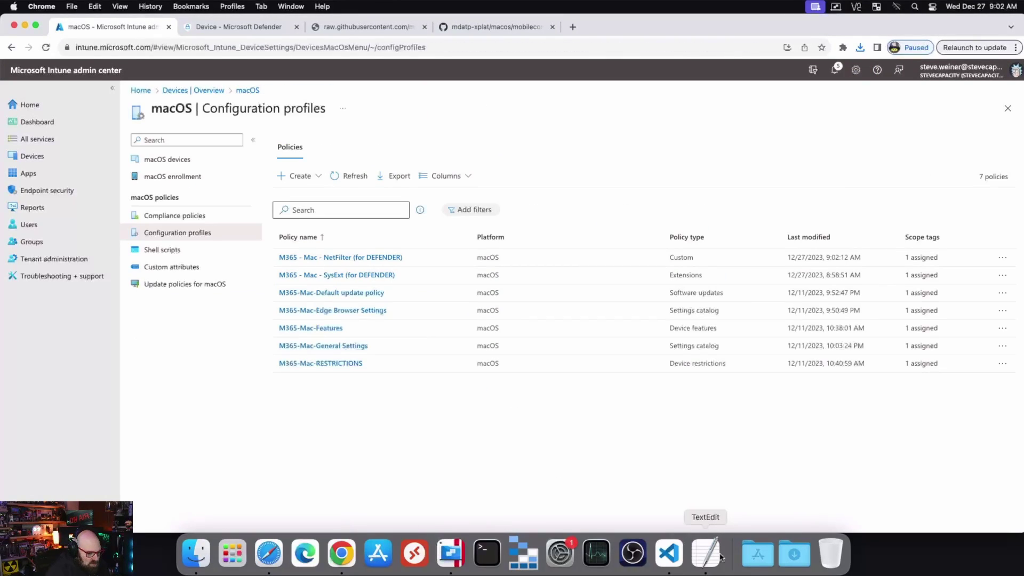
click(705, 553)
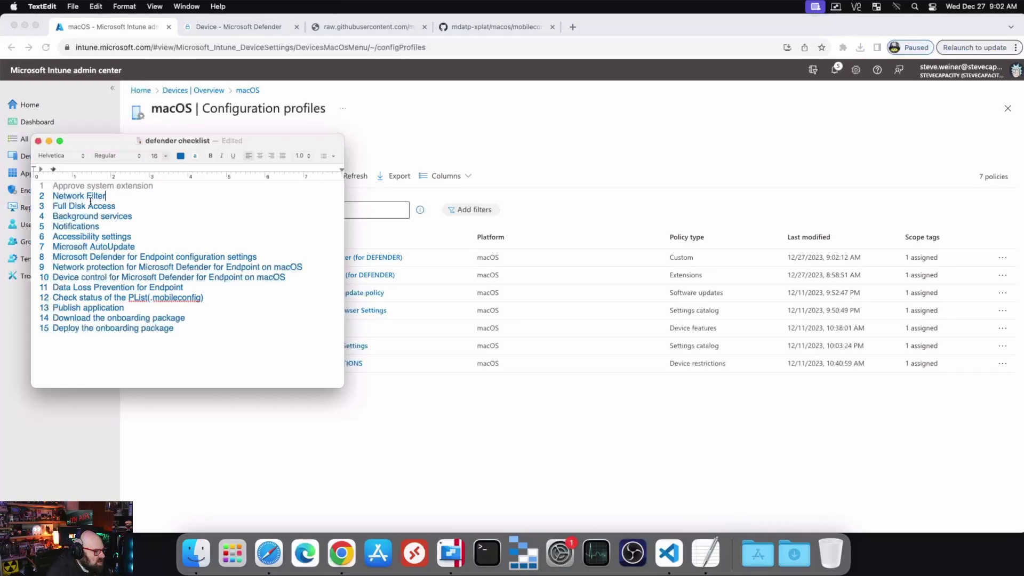
- Select the 'Network Filter' checklist item in TextEdit and change its text colour to grey
drag(107, 196, 32, 193)
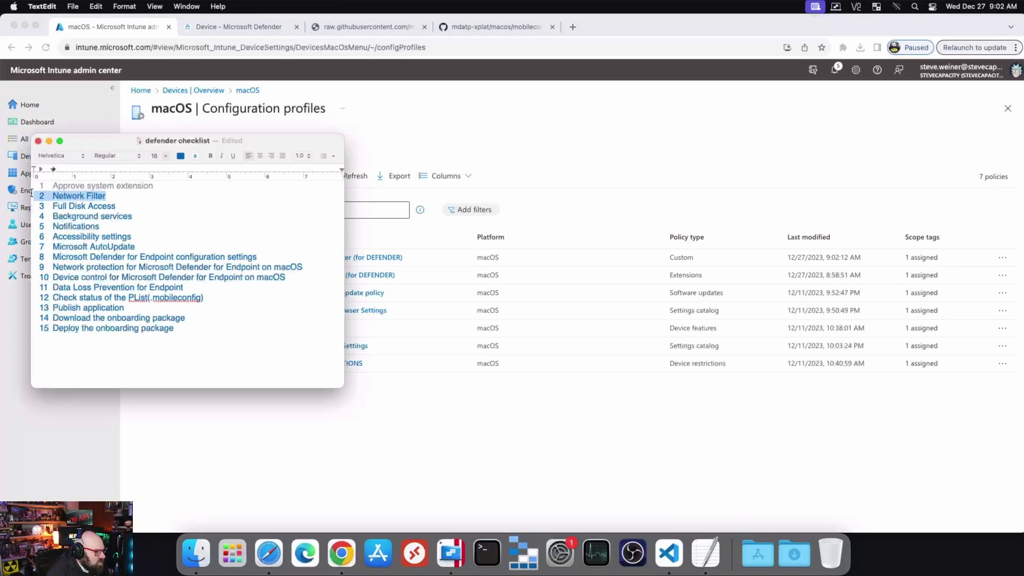
click(183, 157)
click(214, 176)
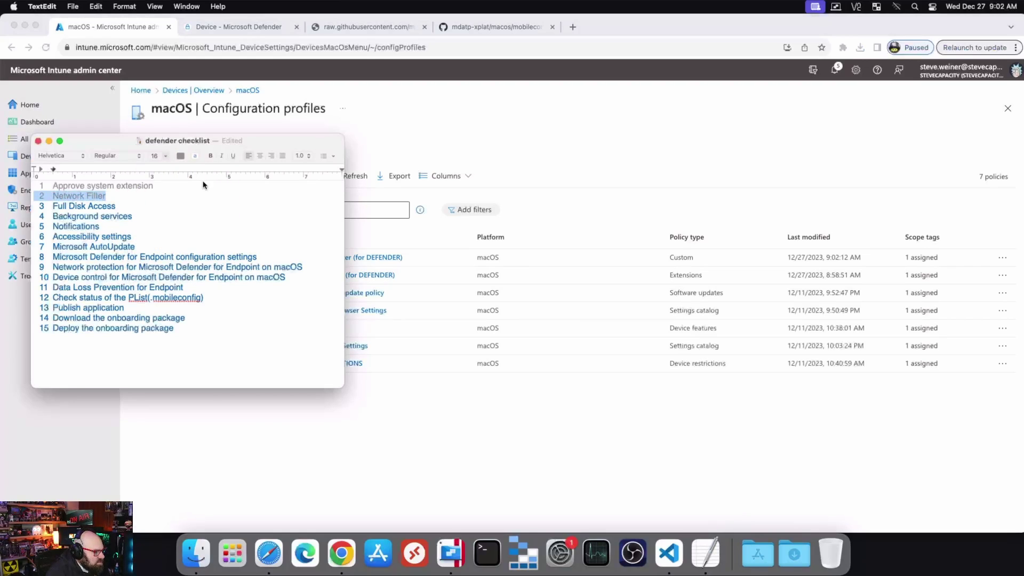
click(155, 208)
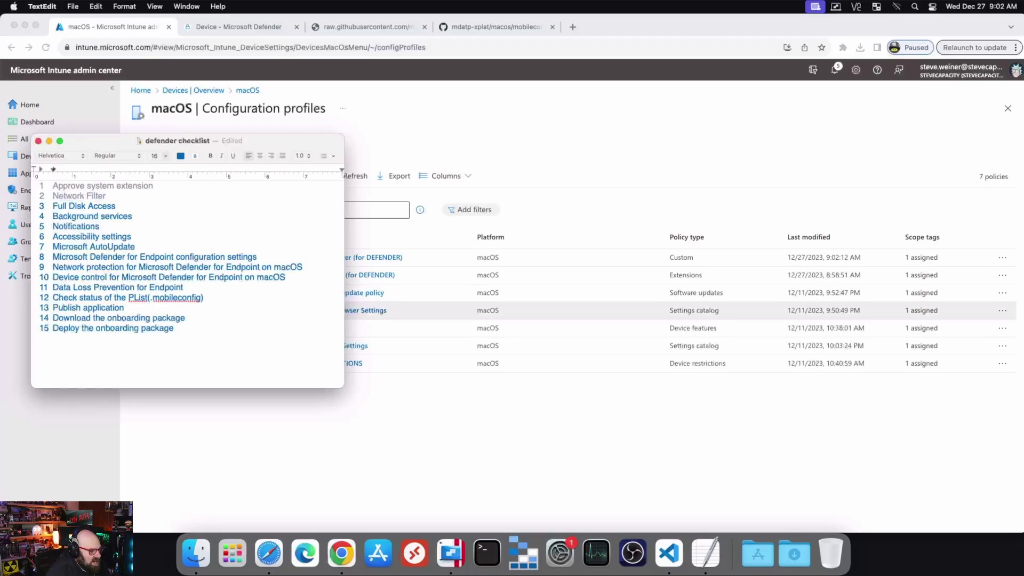
- Start a new macOS policy using the Templates > Custom profile type
click(542, 470)
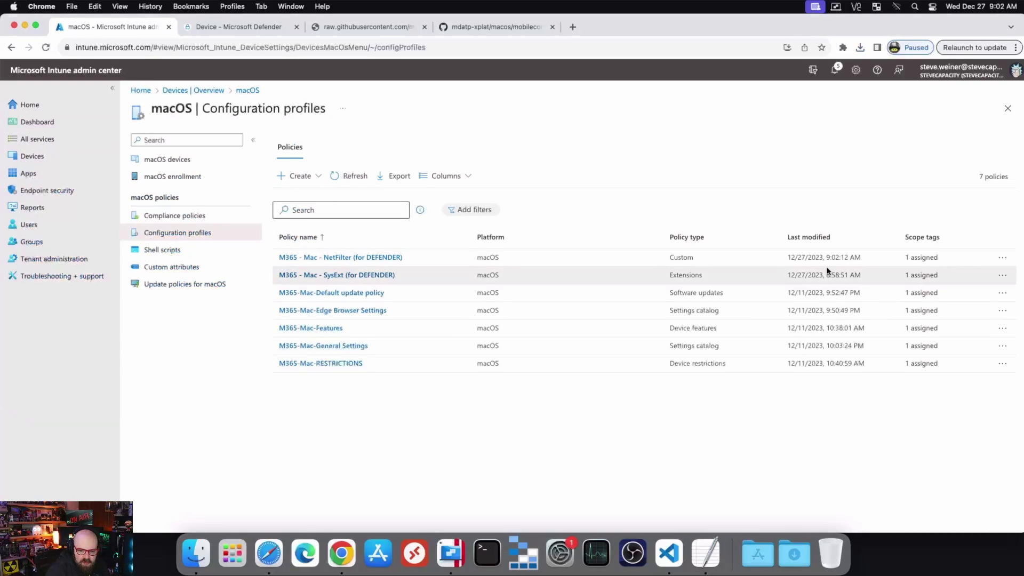
click(295, 176)
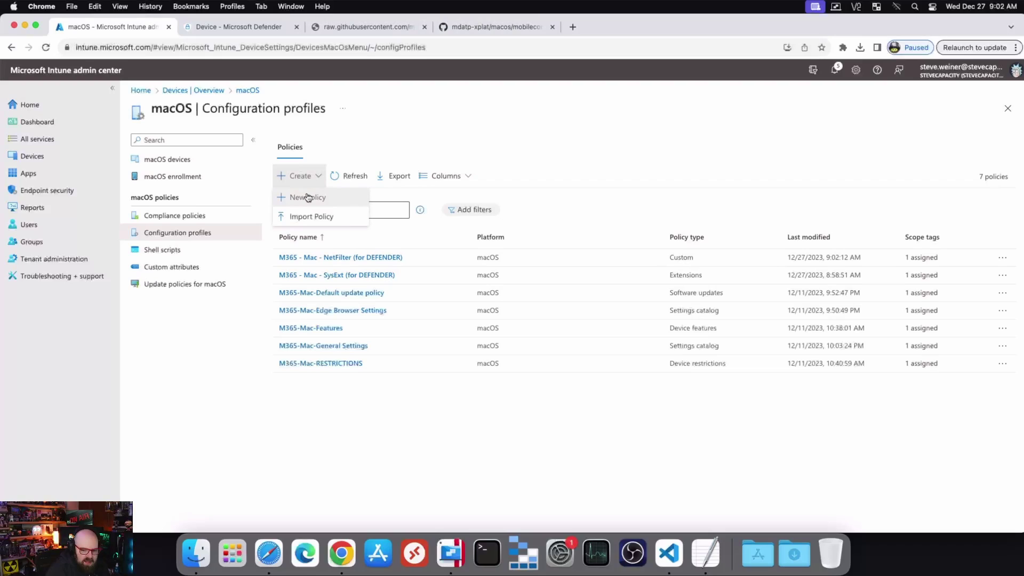
click(308, 197)
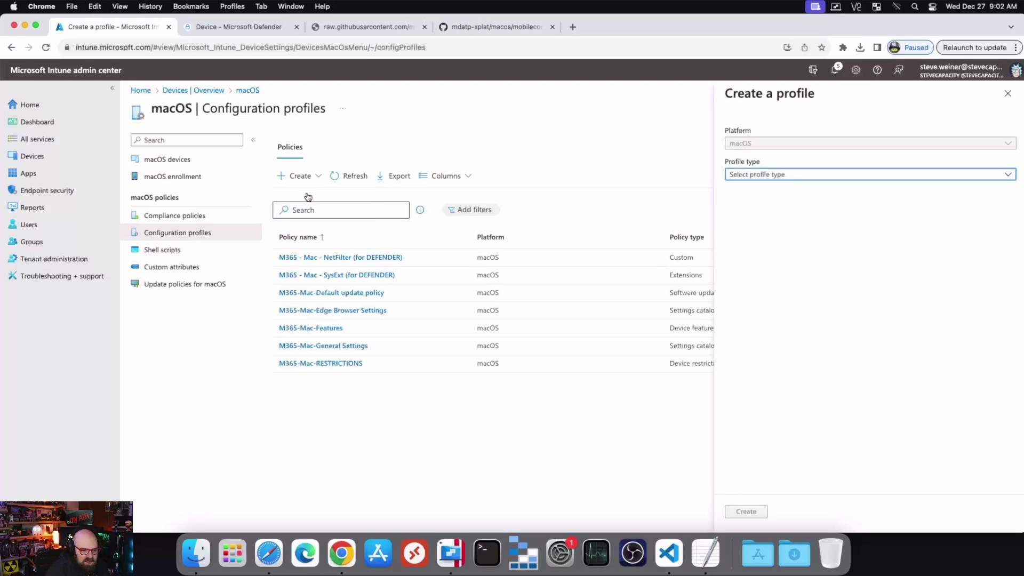
click(797, 175)
click(799, 208)
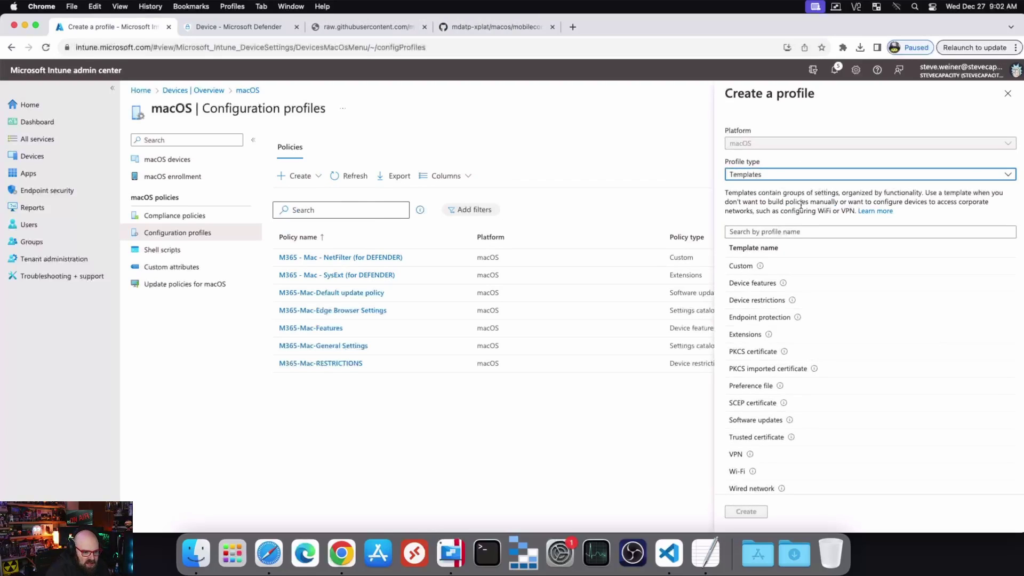
click(738, 266)
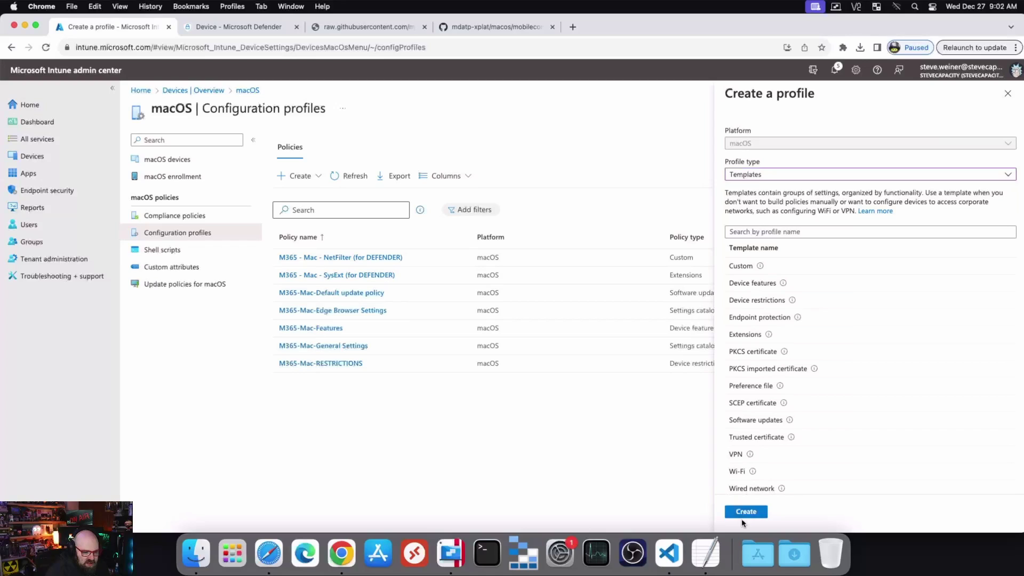
click(739, 511)
- Name it 'M365 - Mac - Full Disk Access (for DEFENDER)' with configuration profile name FullDiskAccess
click(327, 173)
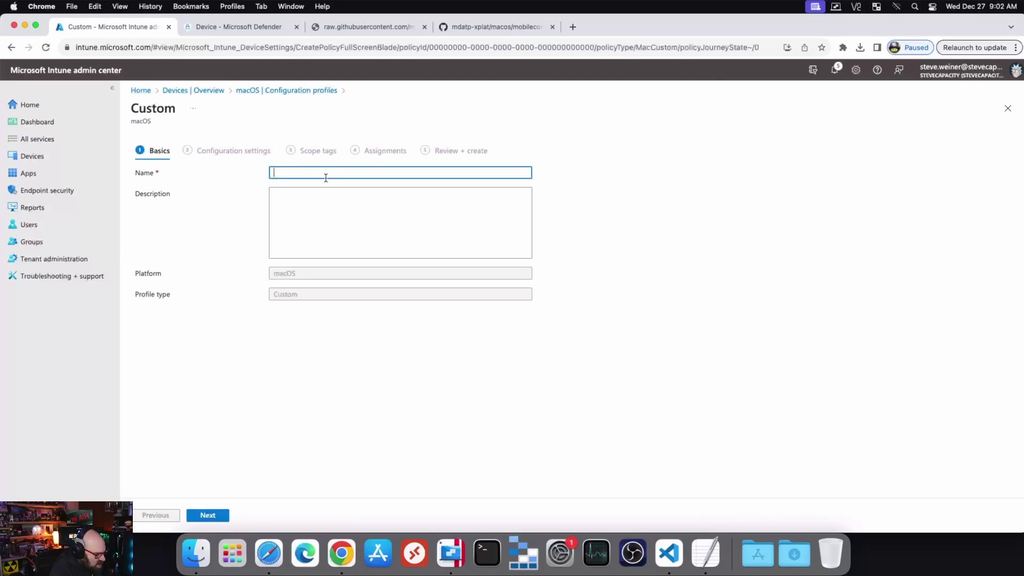
text(M365 - Mac - Full Disk Acce)
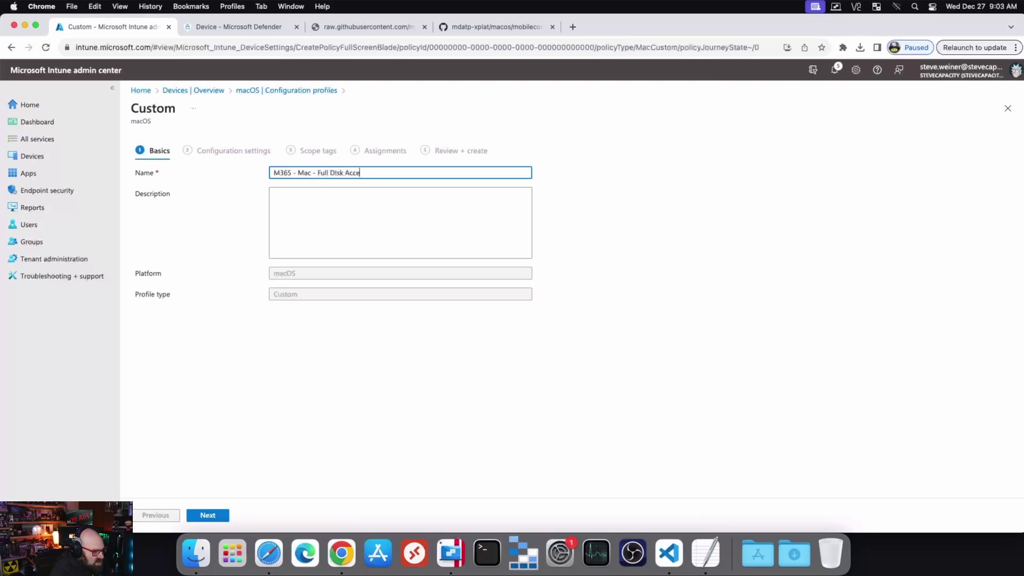
text(ss (for DEFENDER))
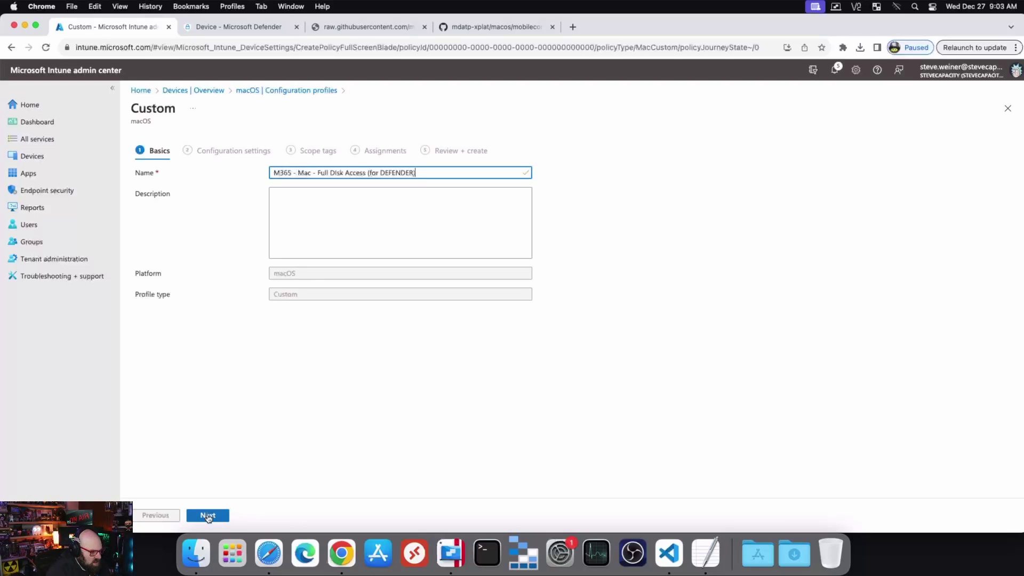
click(208, 515)
click(325, 173)
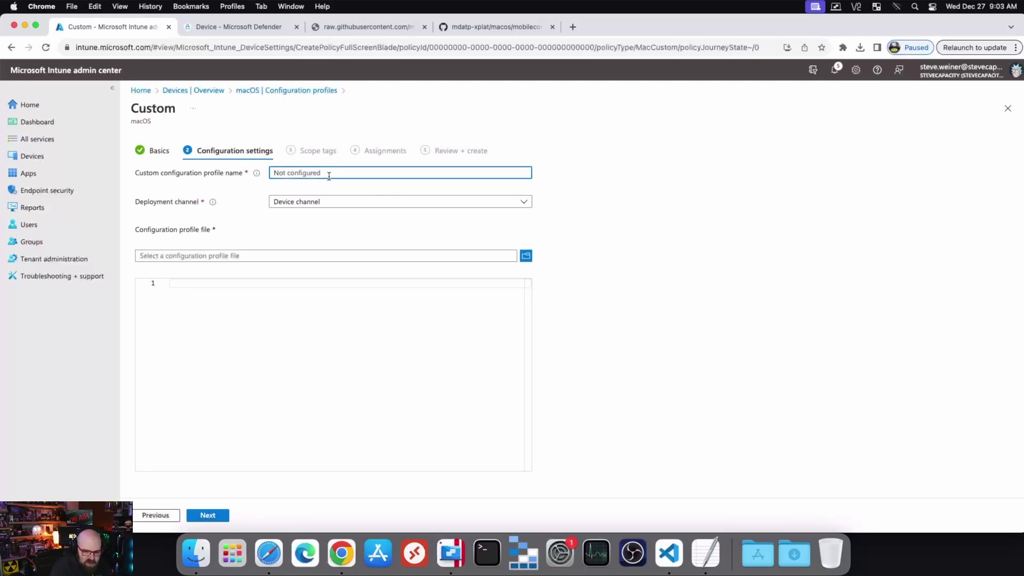
text(FullDi)
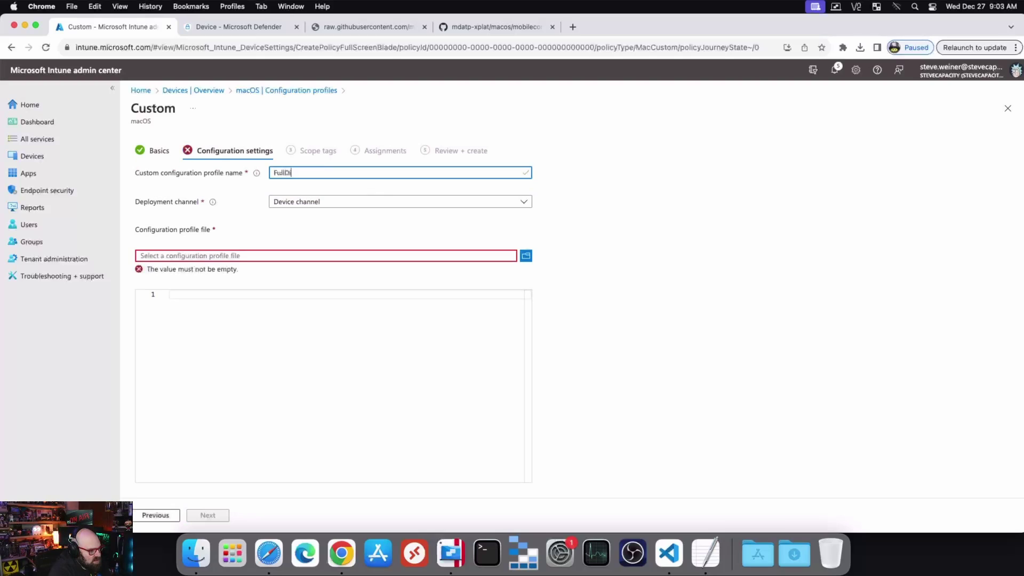
text(skAccess)
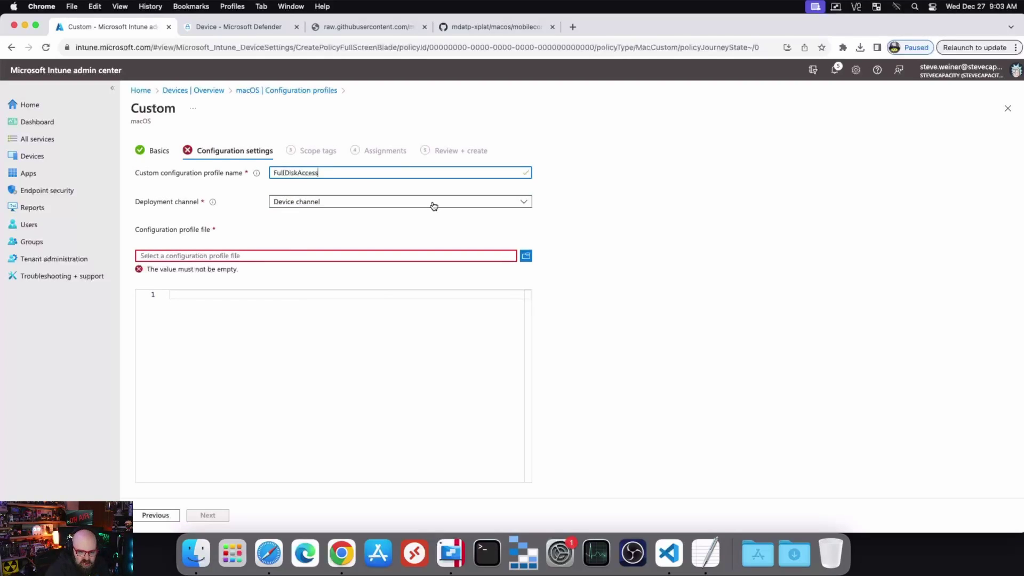
- Open fulldisk.mobileconfig in the mdatp-xplat profiles folder and download the raw file
click(483, 27)
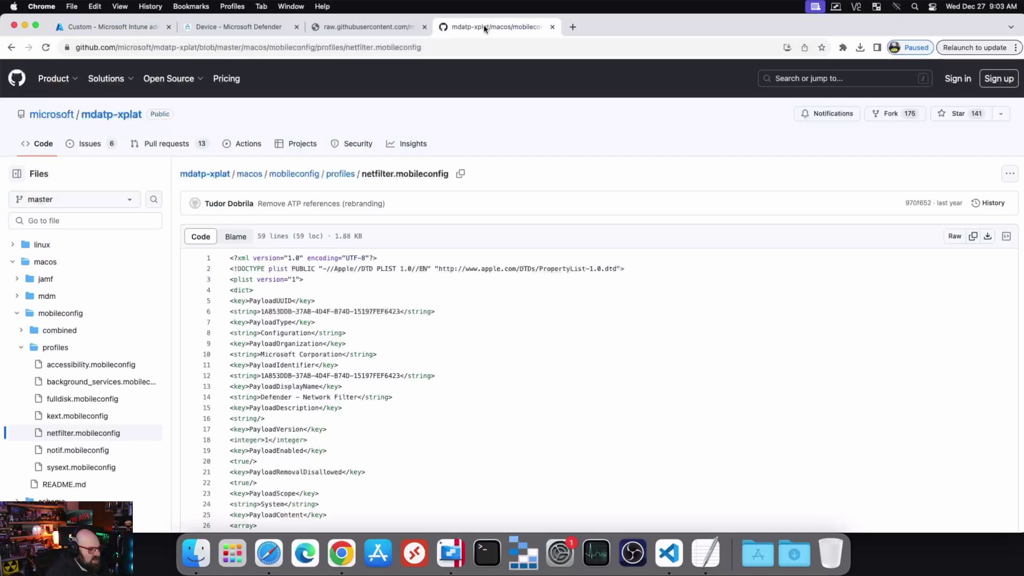
click(335, 173)
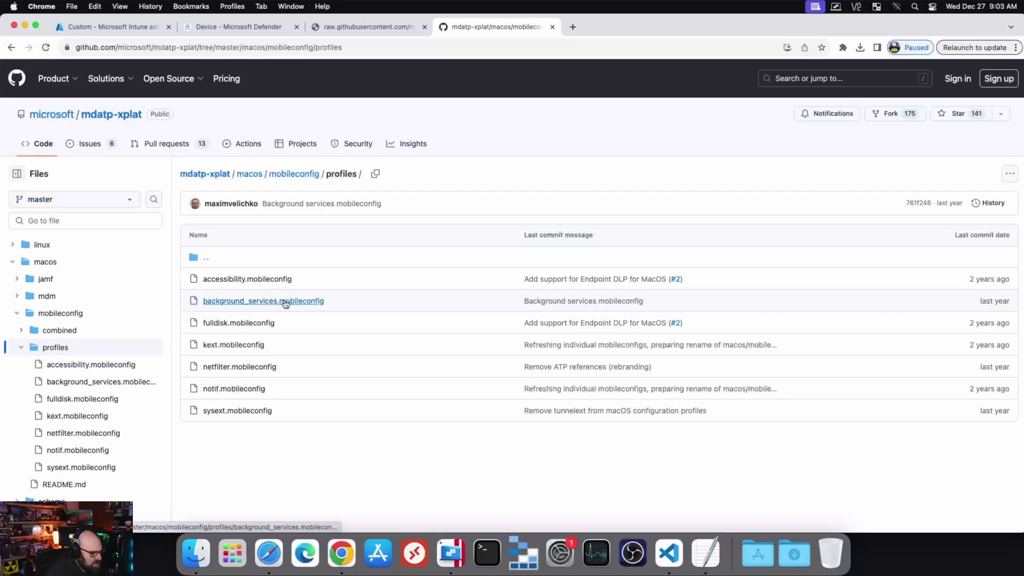
click(235, 324)
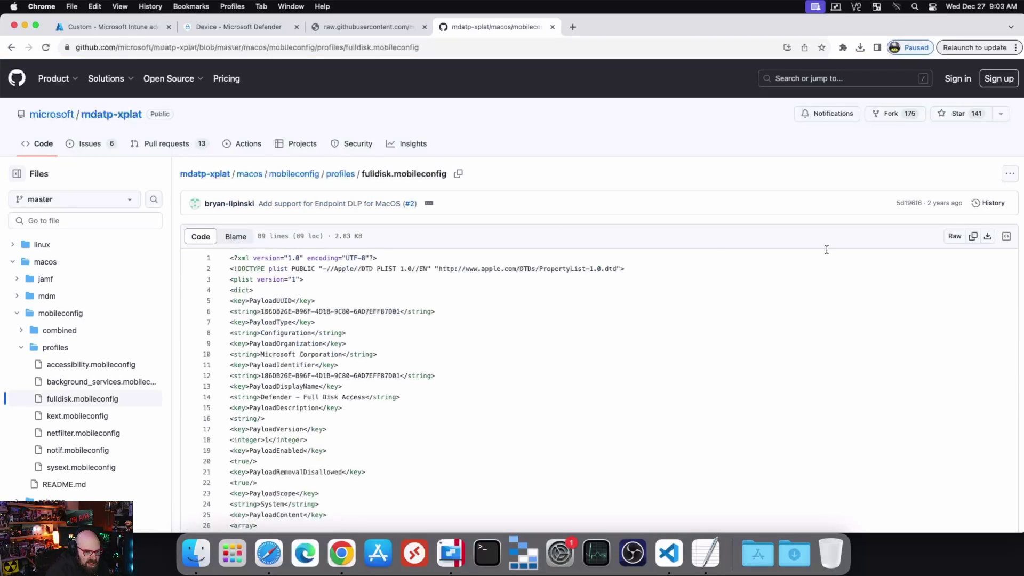
click(987, 236)
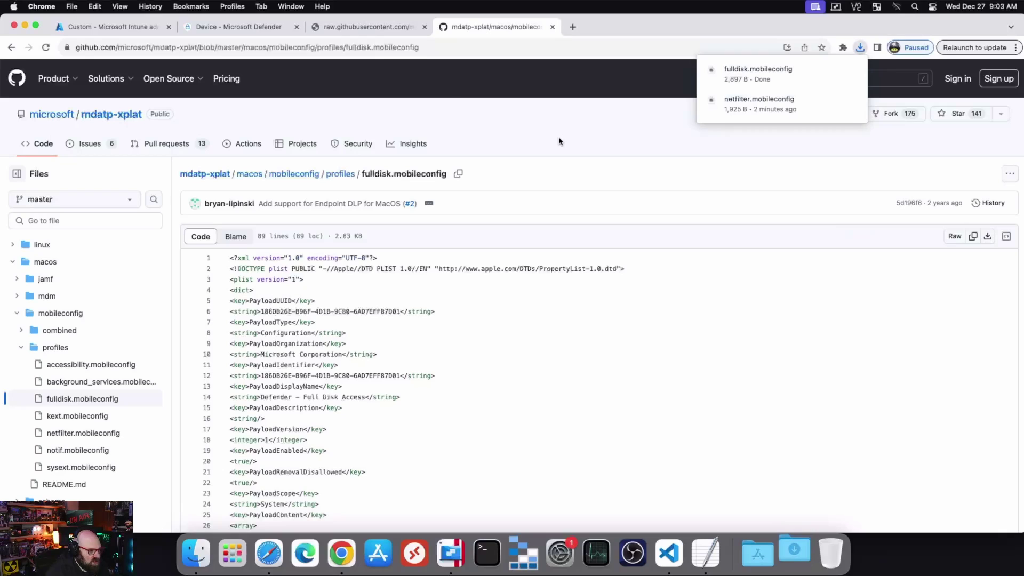
- Upload fulldisk.mobileconfig as the configuration profile file and advance to assignments
click(137, 26)
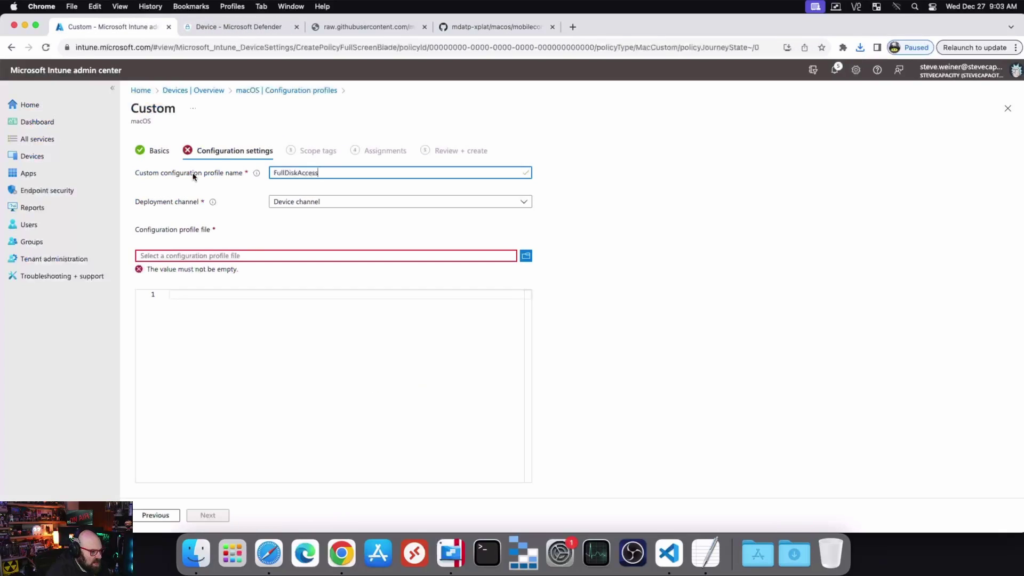
click(235, 257)
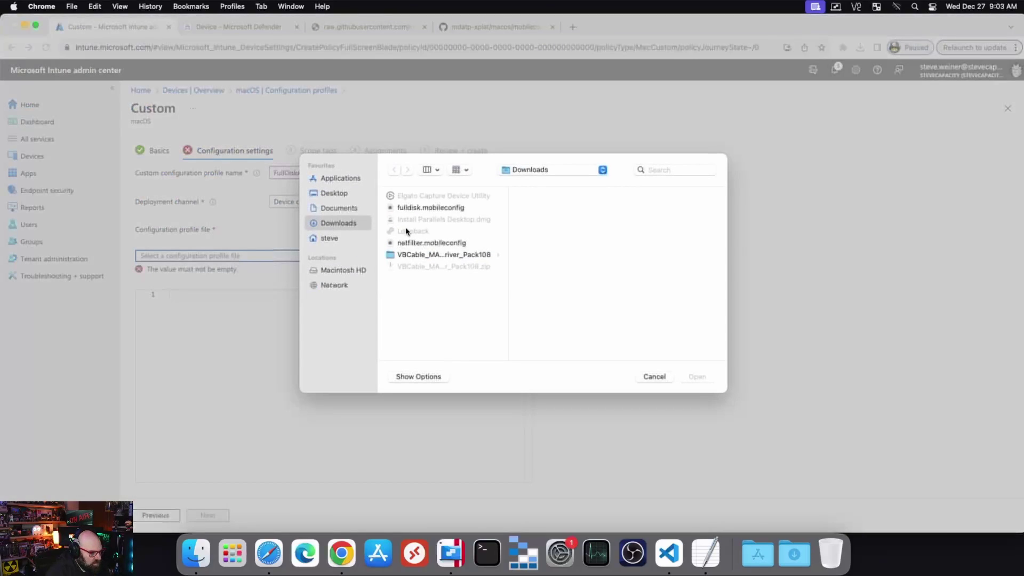
double_click(427, 207)
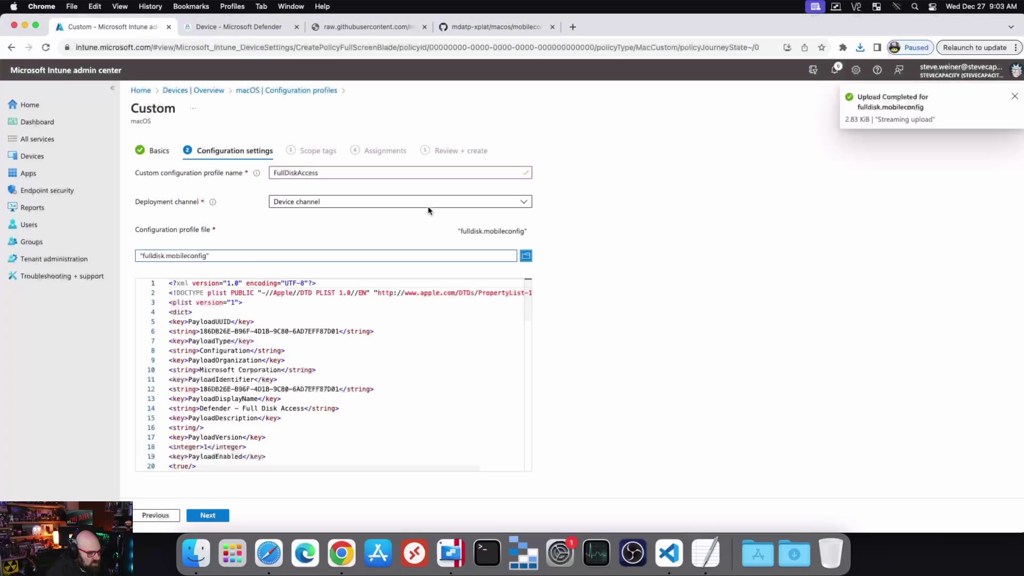
click(207, 516)
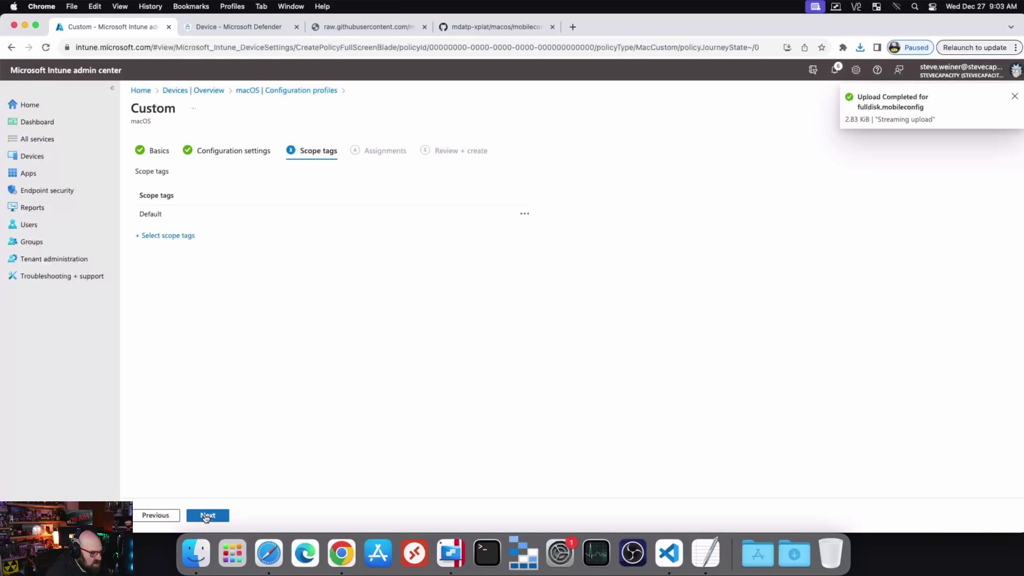
click(207, 515)
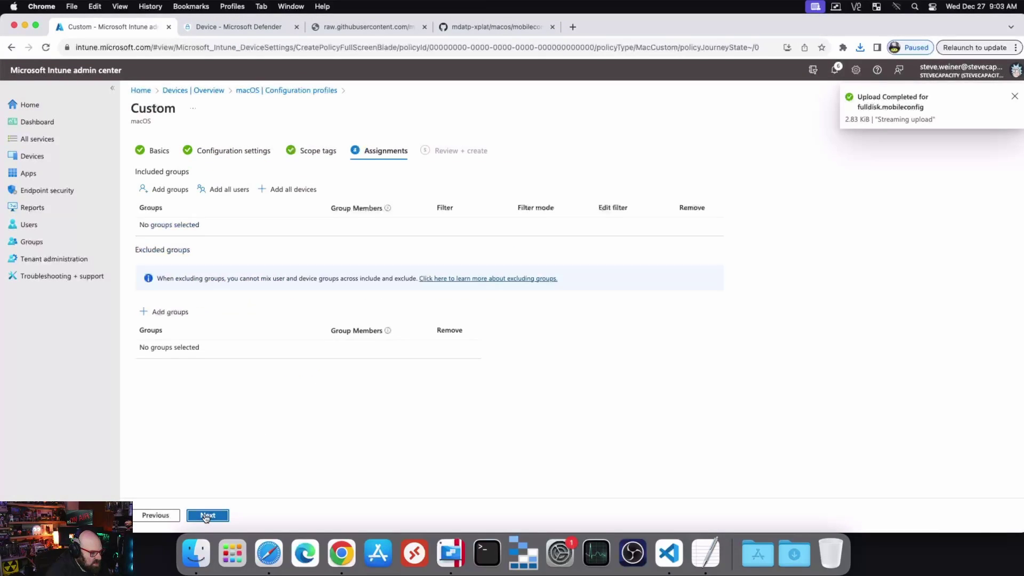
- Assign the profile to the ALL MacOS devices group and create it
click(170, 190)
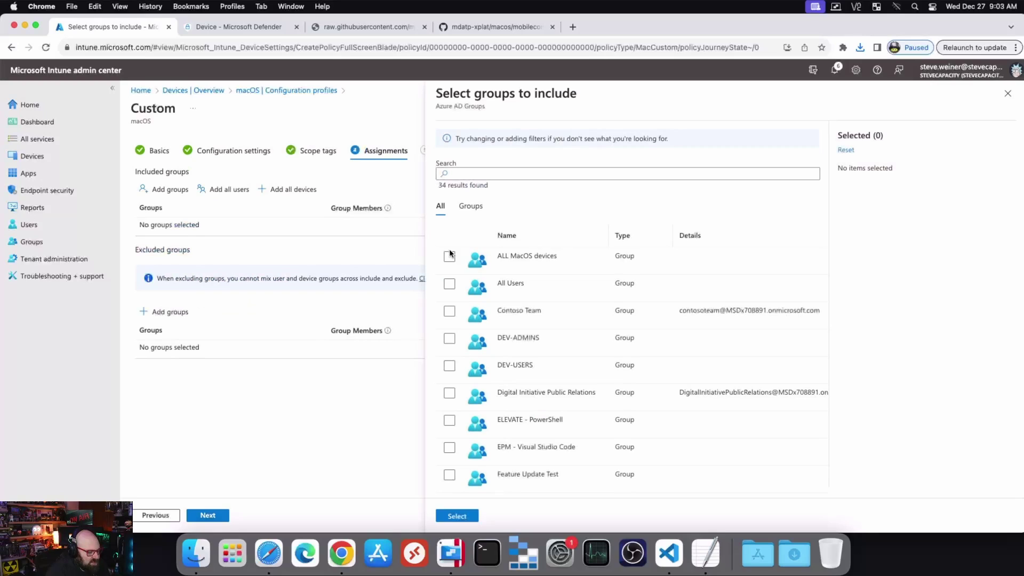
click(449, 257)
click(459, 516)
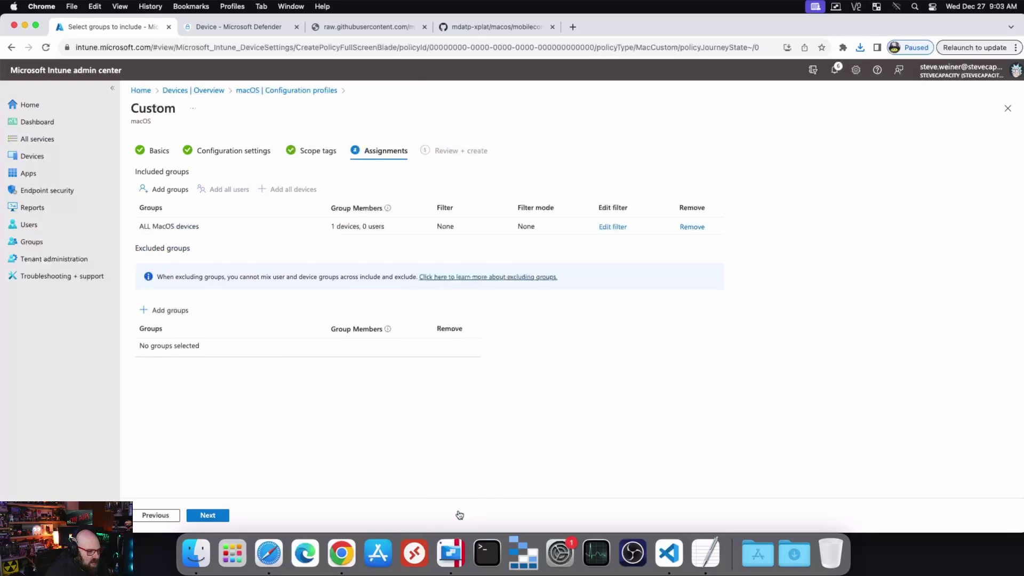
click(201, 516)
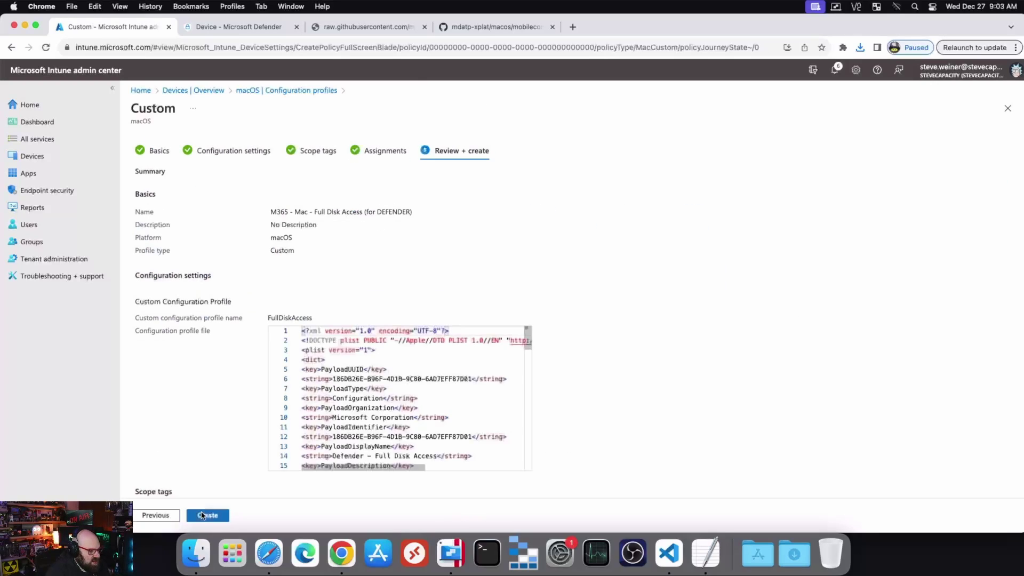
click(201, 516)
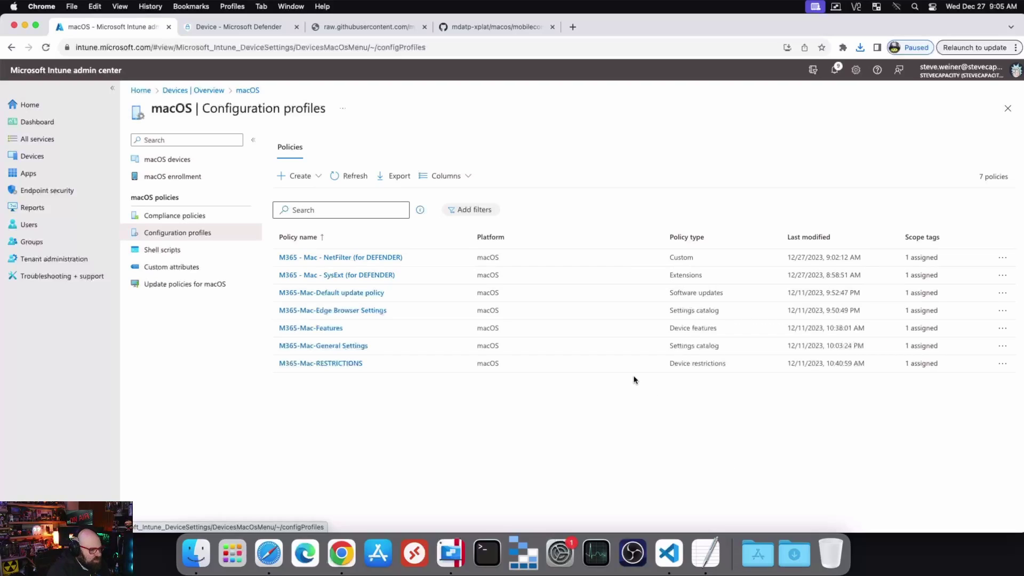
- Refresh the macOS profile list to 9 policies, then start another Templates > Custom profile
click(319, 181)
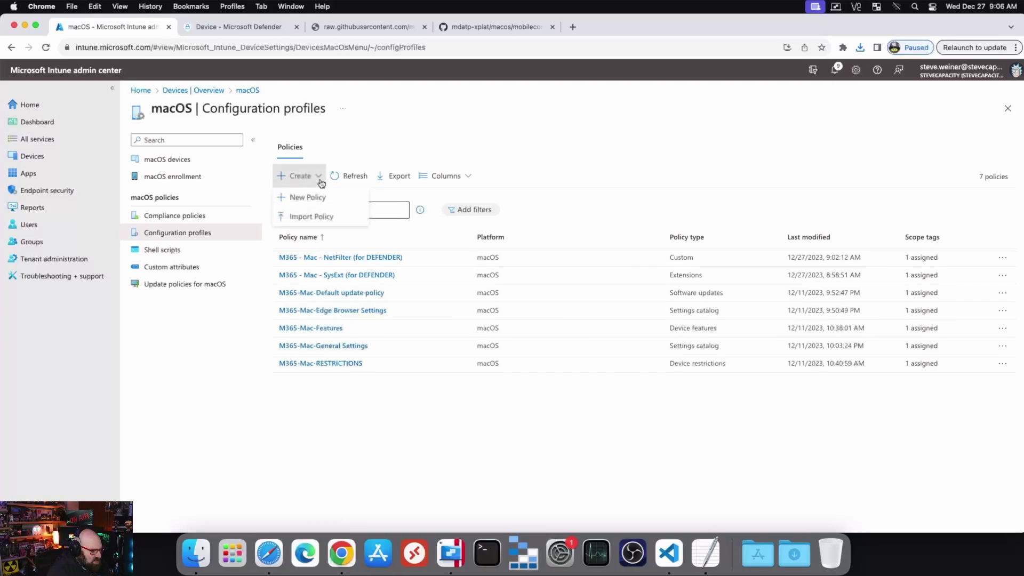
click(344, 177)
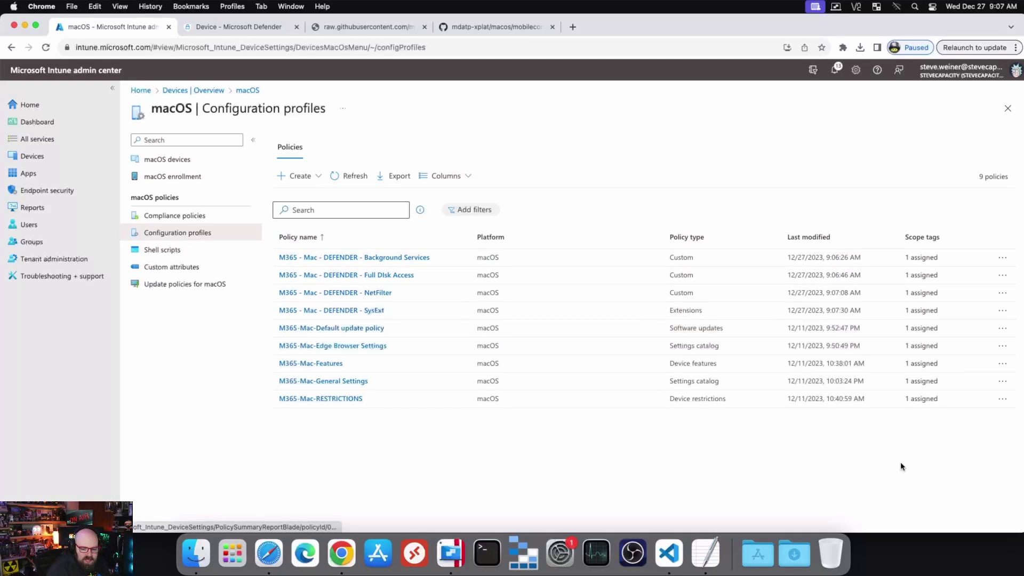
click(299, 175)
click(314, 198)
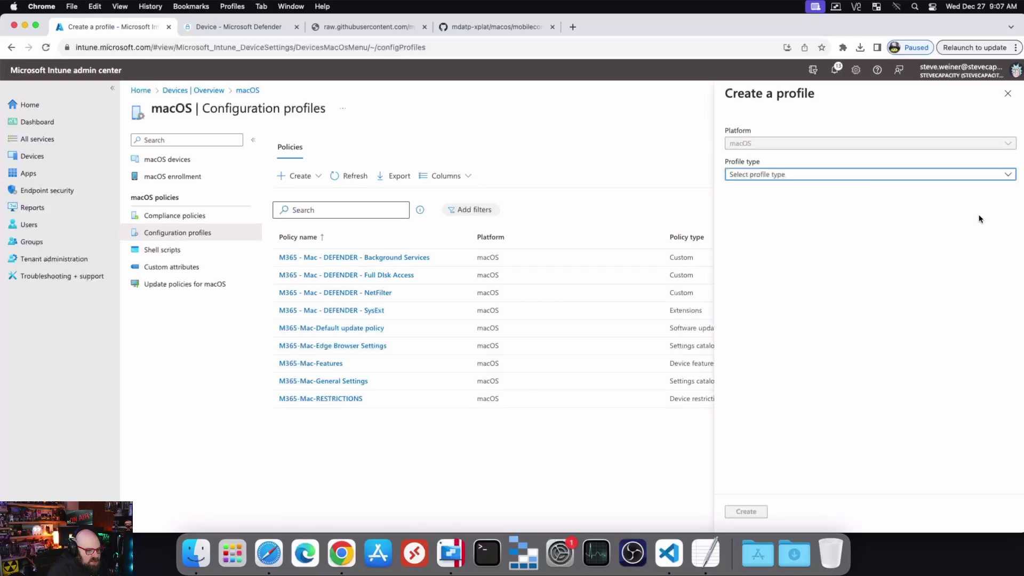
click(862, 174)
click(823, 207)
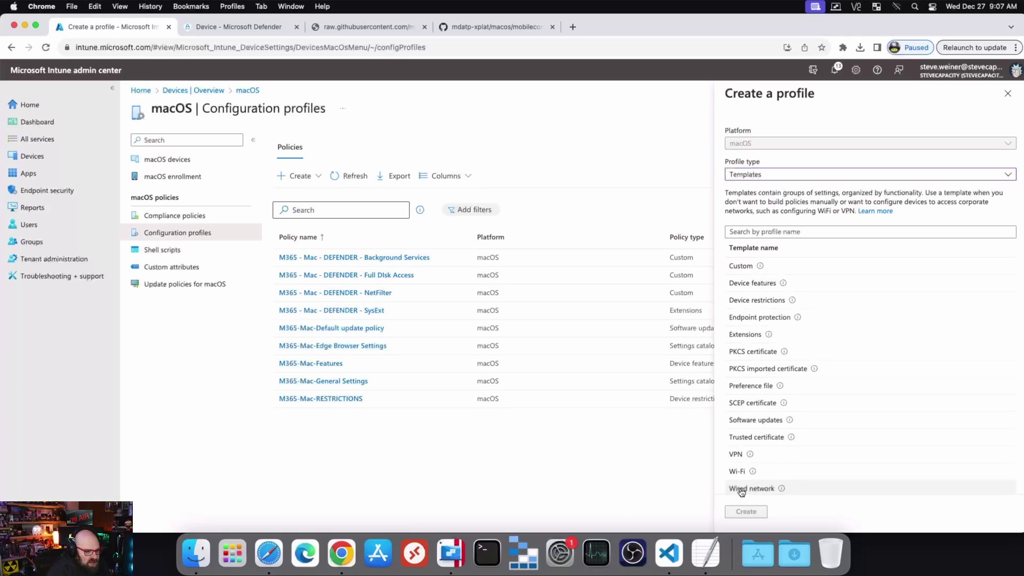
click(734, 266)
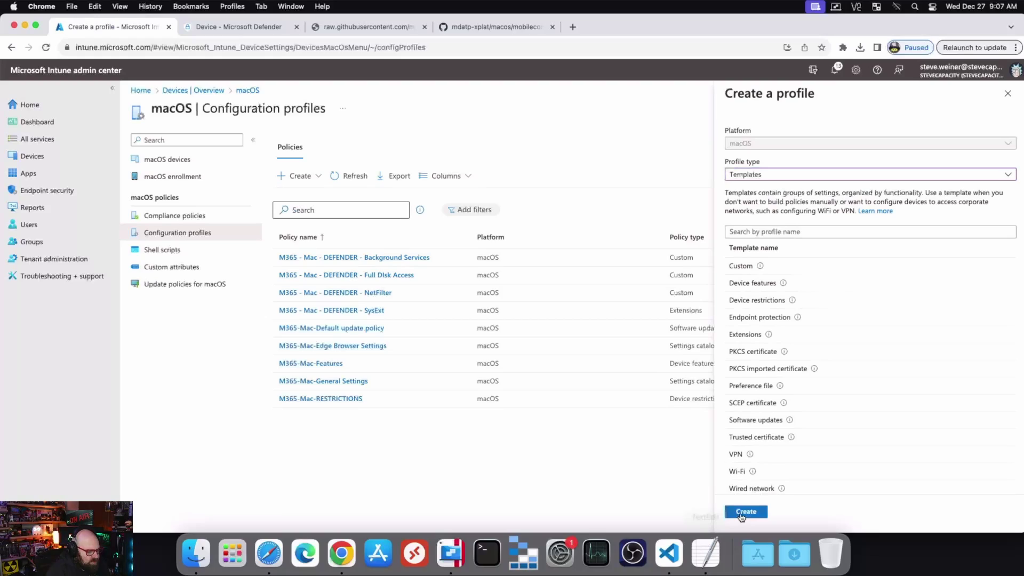
click(741, 512)
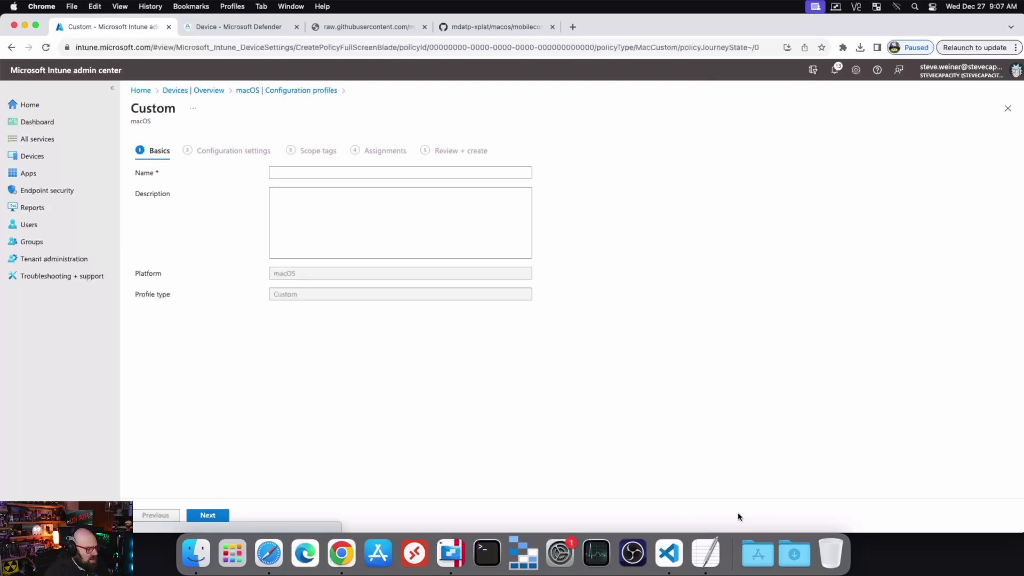
- Name the profile for Defender notifications, with configuration name 'Notifications' on the Device channel
click(359, 175)
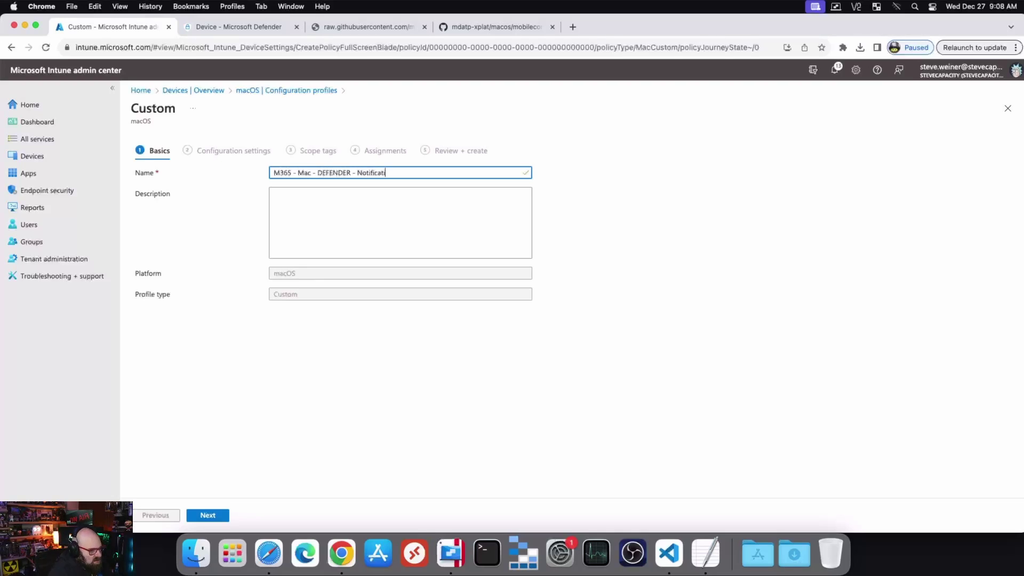
click(216, 515)
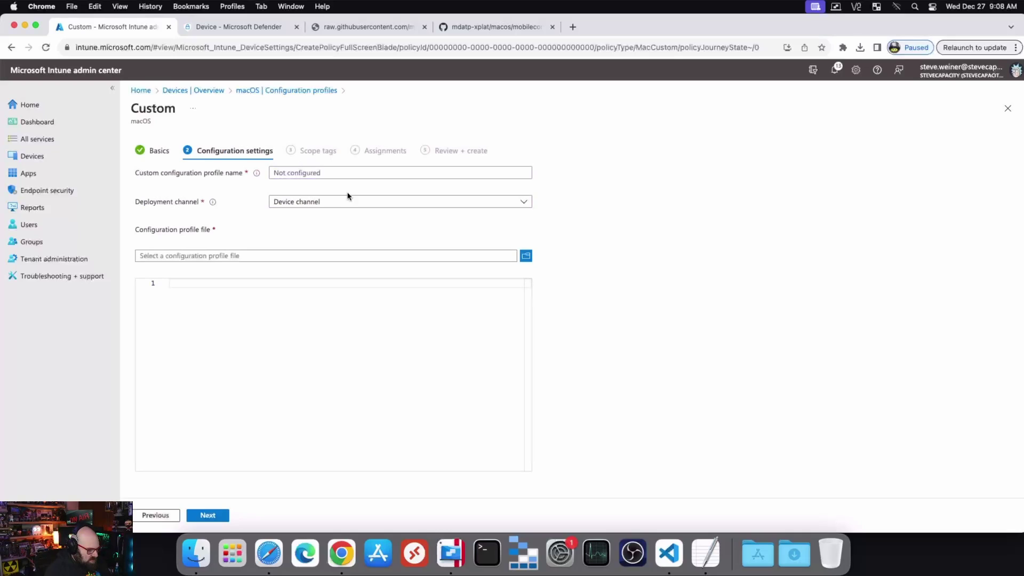
click(347, 172)
text(Notifications)
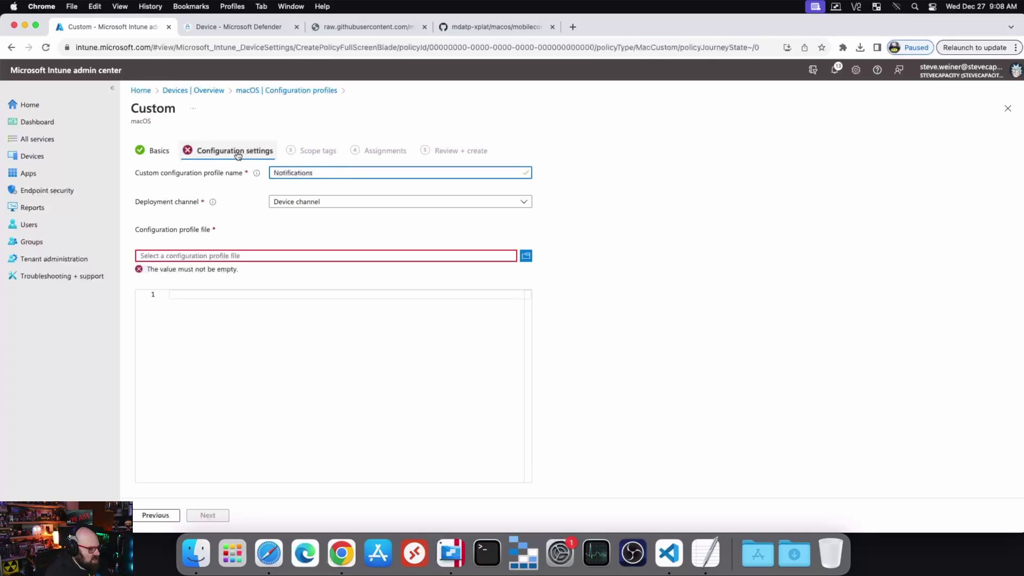
click(320, 201)
click(298, 216)
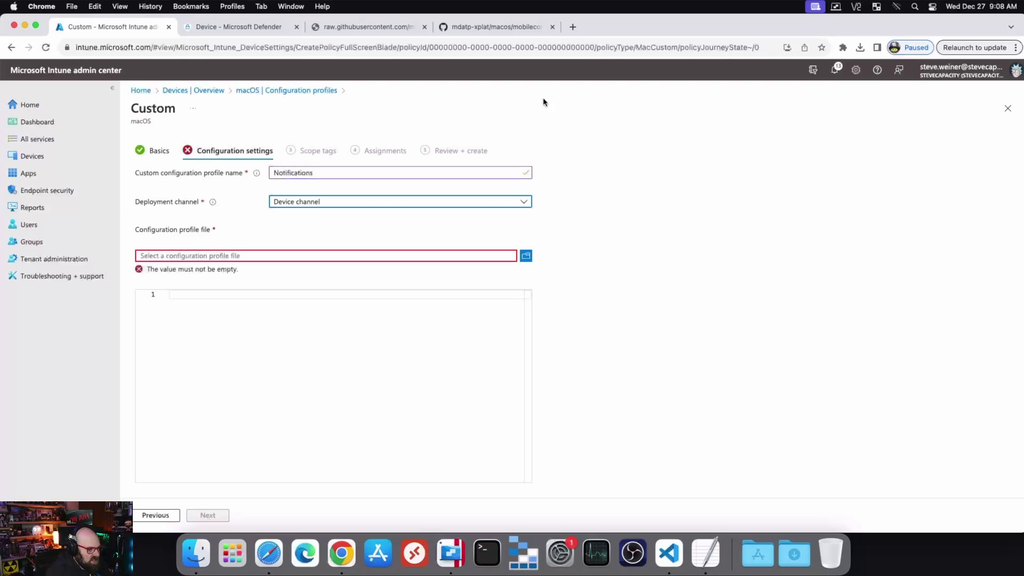
click(496, 27)
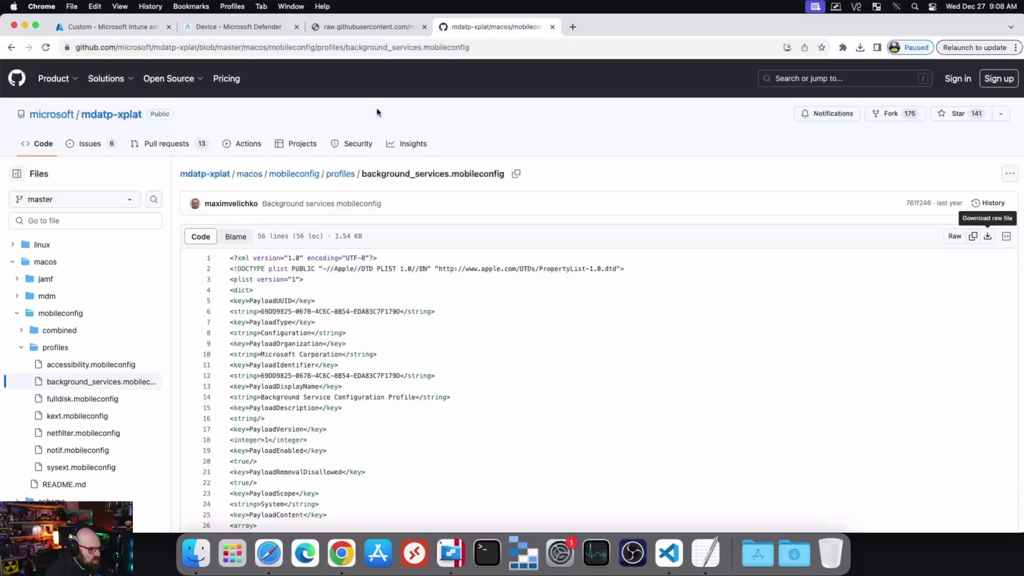
- Open notif.mobileconfig, check its ShowInNotificationCenter true setting, and download the raw file
click(340, 174)
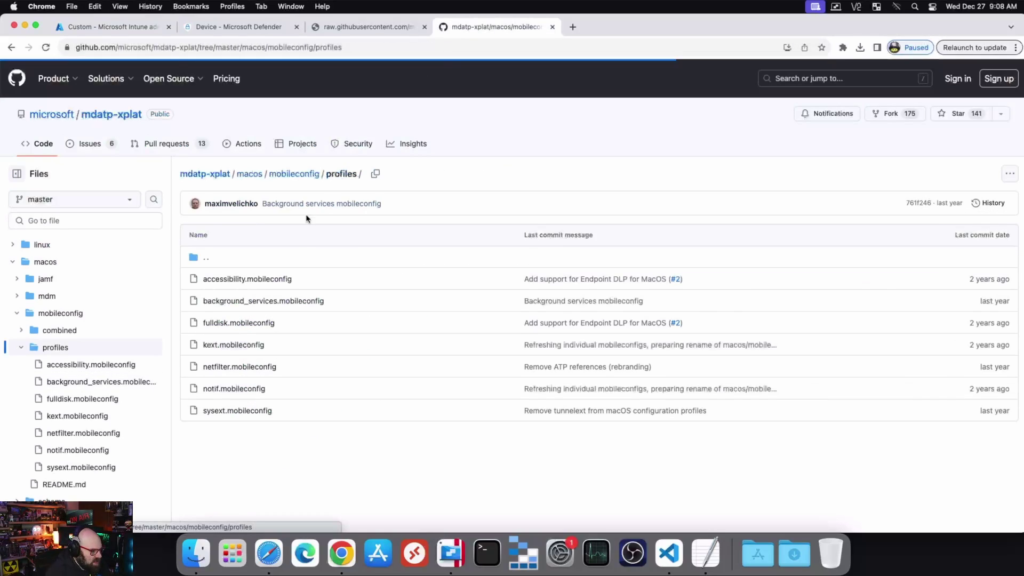
click(247, 389)
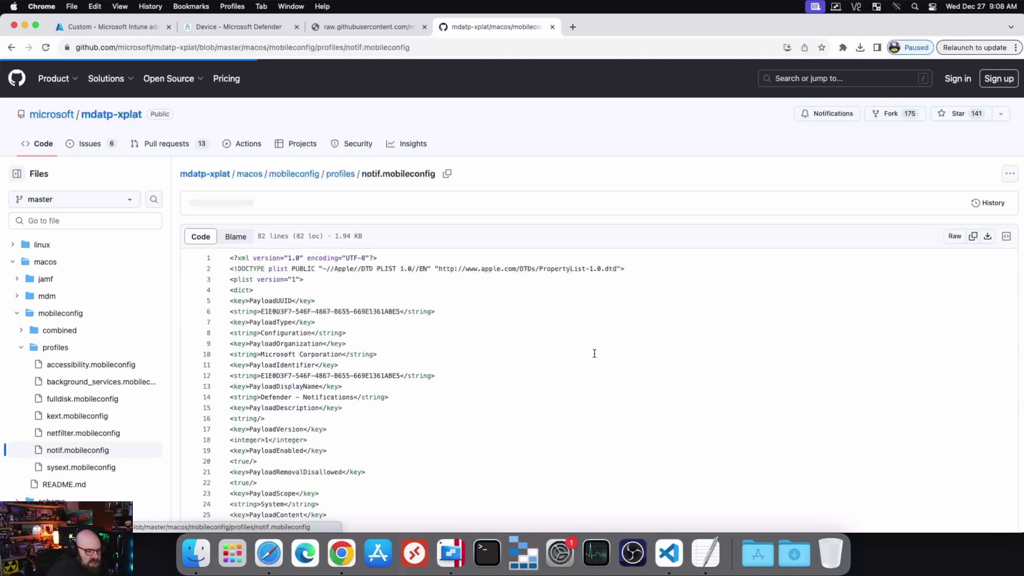
scroll(420, 403, down, 2)
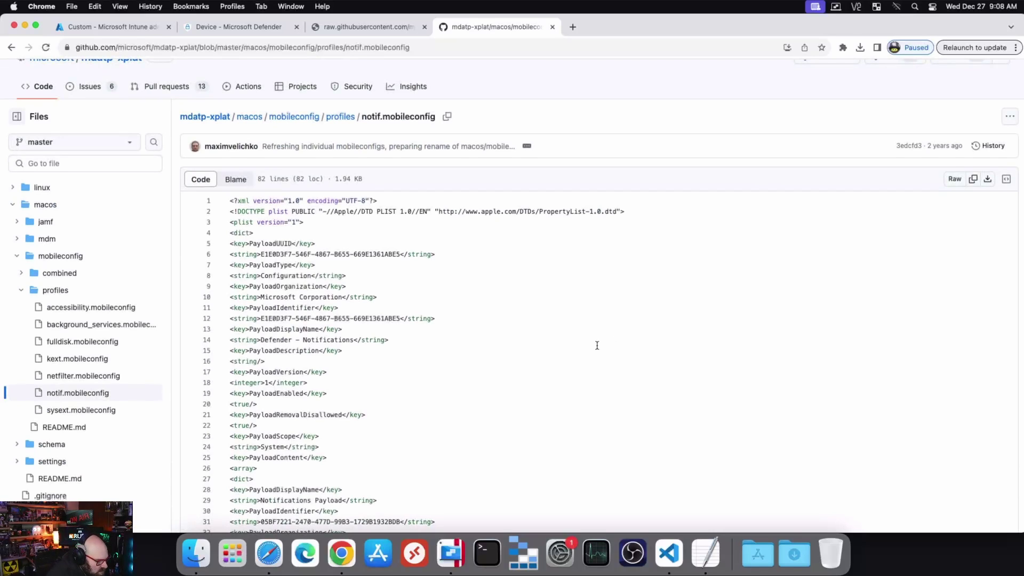
scroll(596, 345, down, 10)
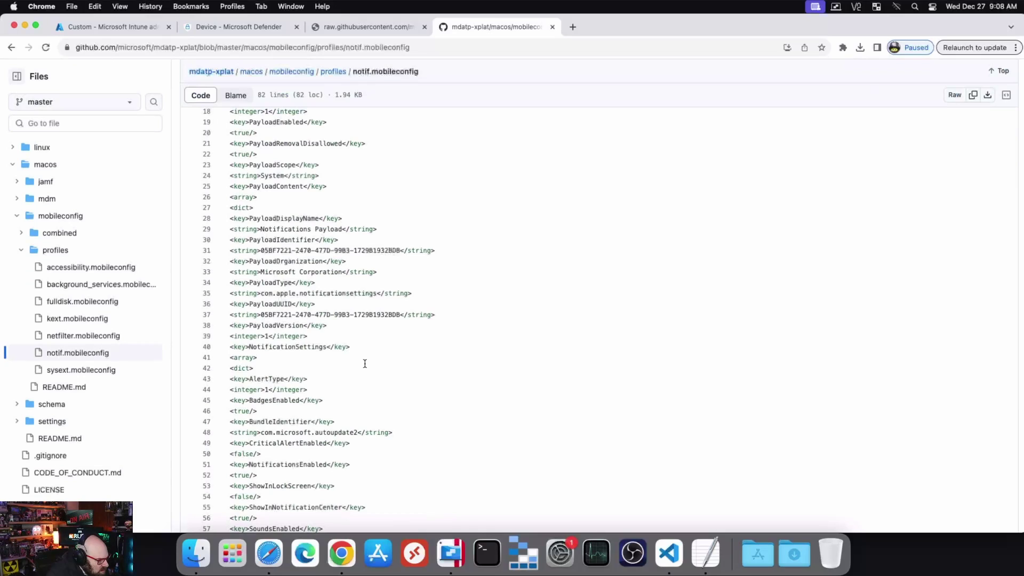
scroll(364, 364, down, 10)
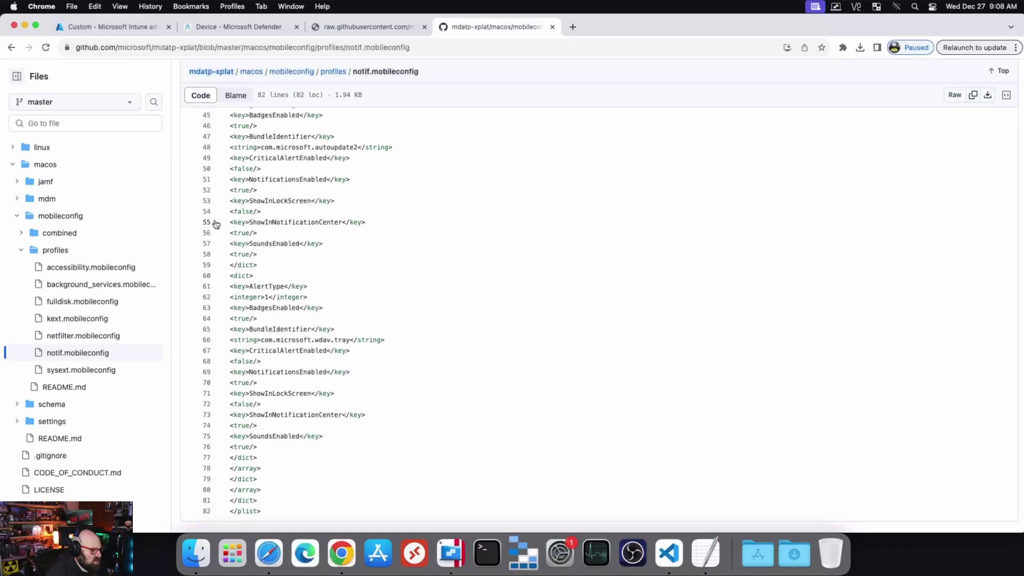
drag(227, 221, 410, 225)
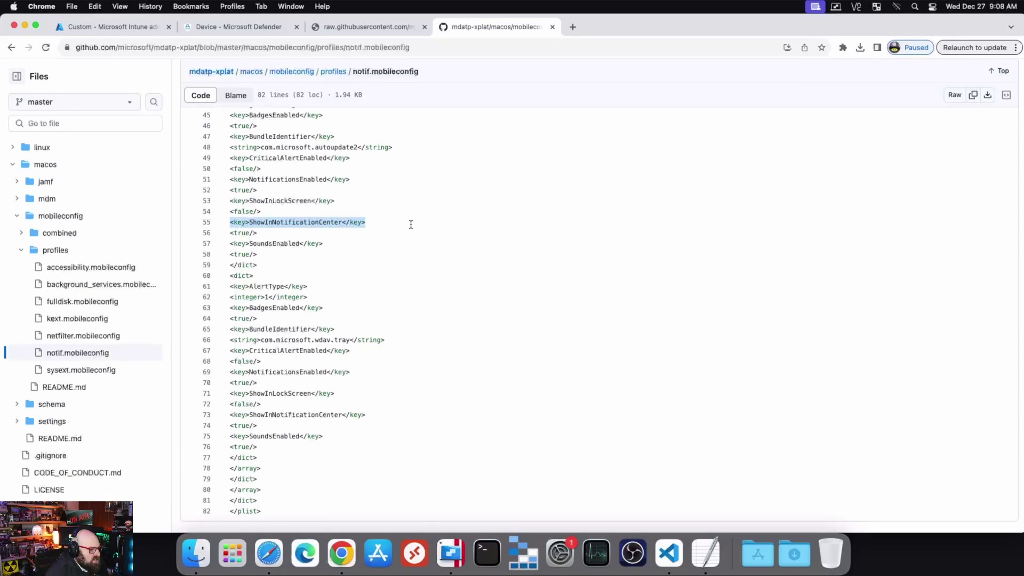
double_click(237, 233)
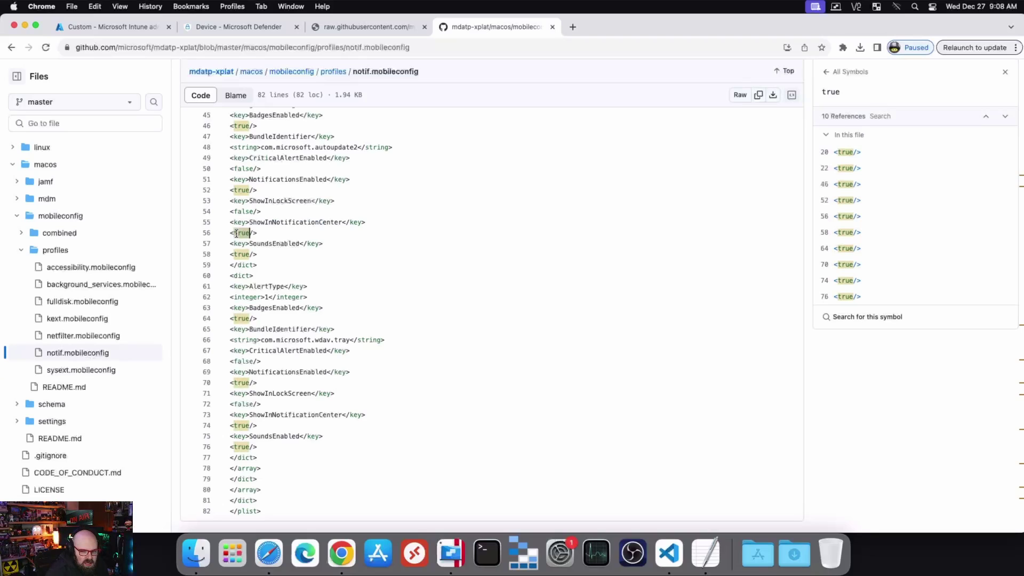
click(288, 231)
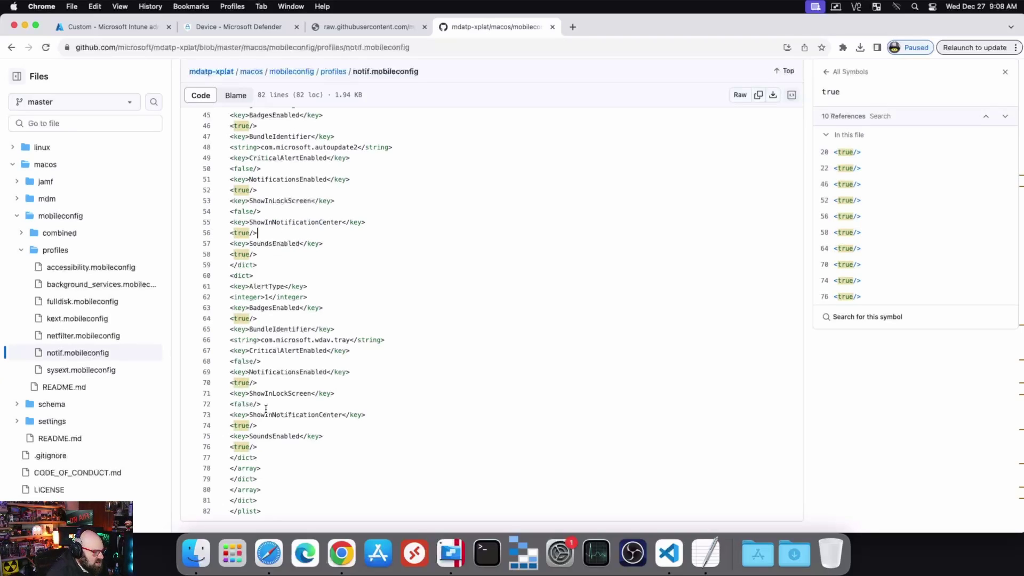
scroll(265, 409, up, 3)
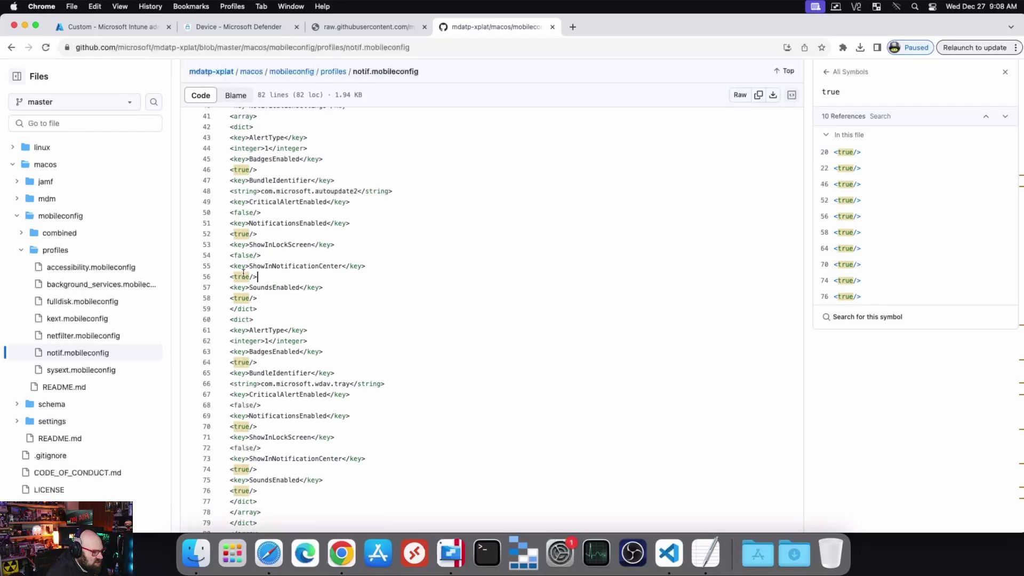
click(330, 291)
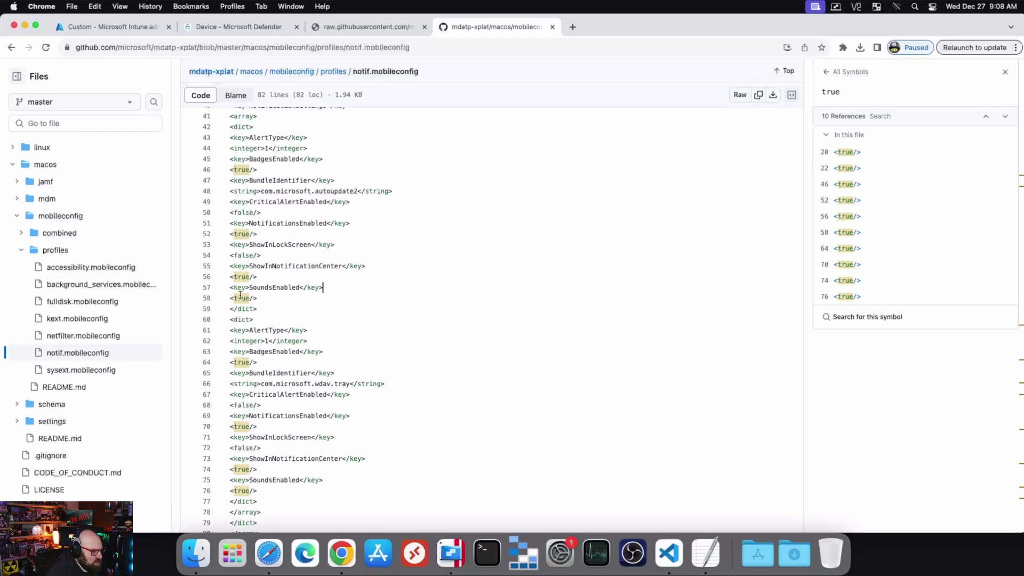
click(772, 95)
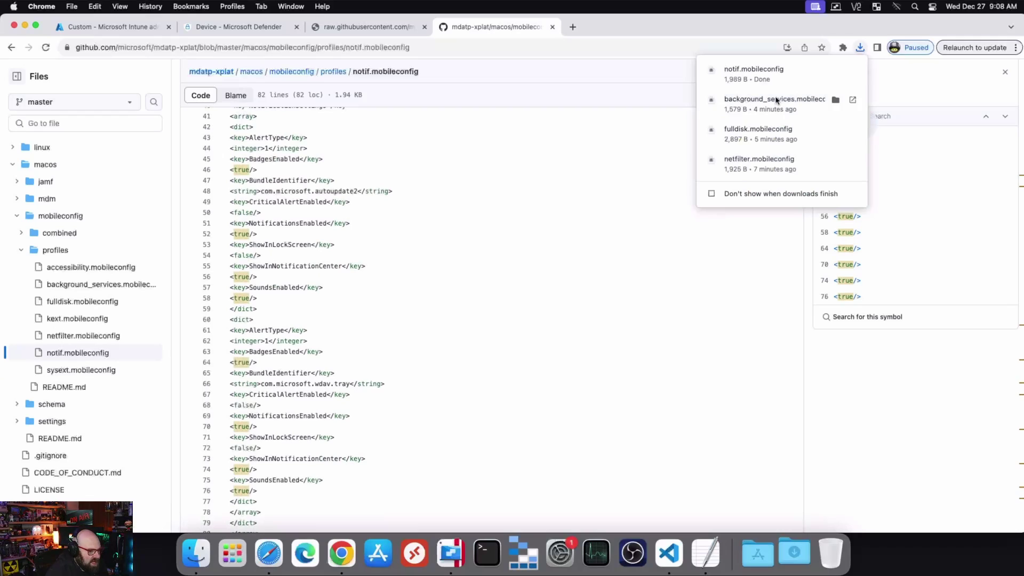
- Upload notif.mobileconfig from Downloads into the Intune Notifications profile
click(101, 25)
click(251, 258)
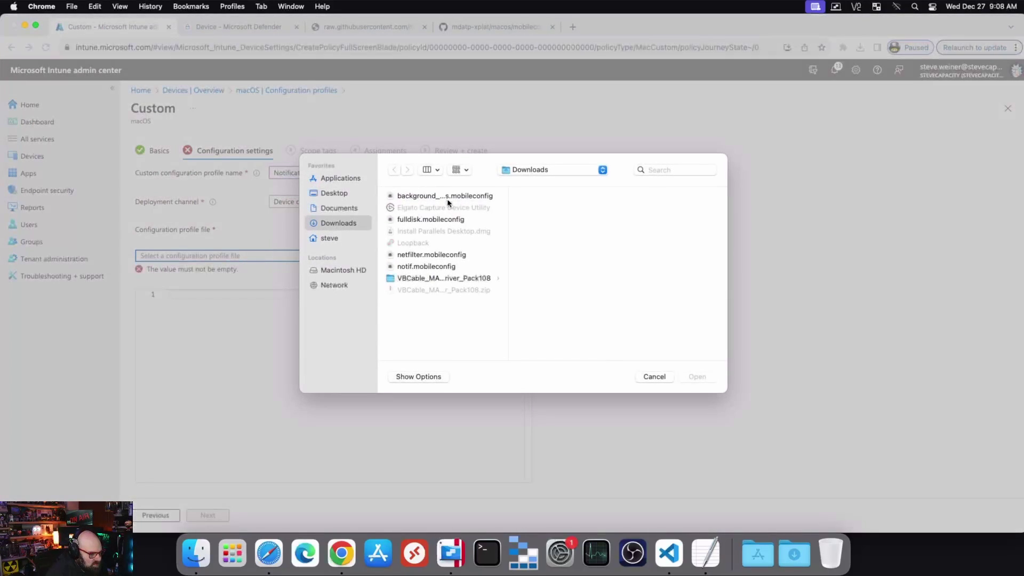
double_click(438, 266)
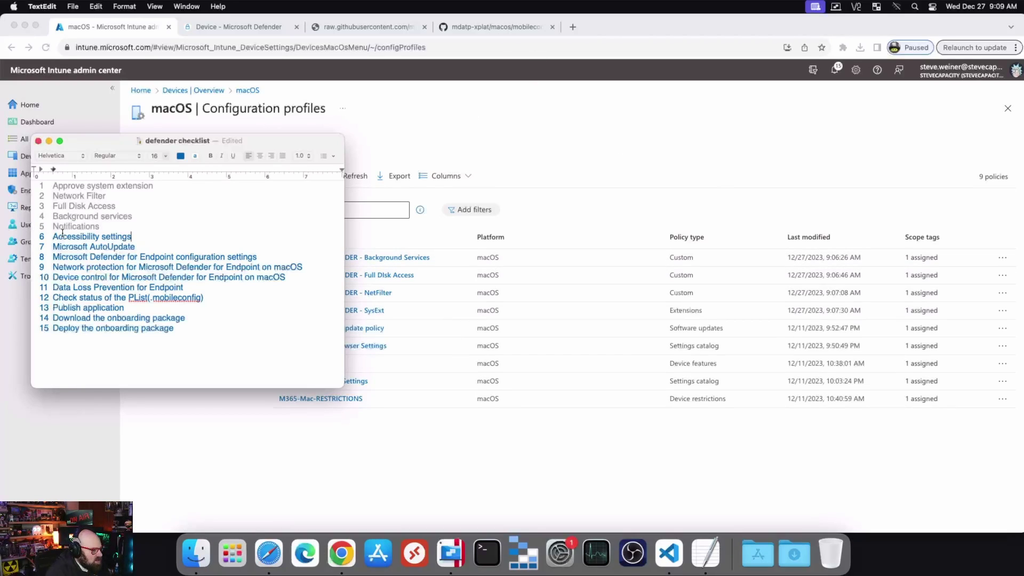
- Return to GitHub's mdatp-xplat profiles folder listing
click(490, 27)
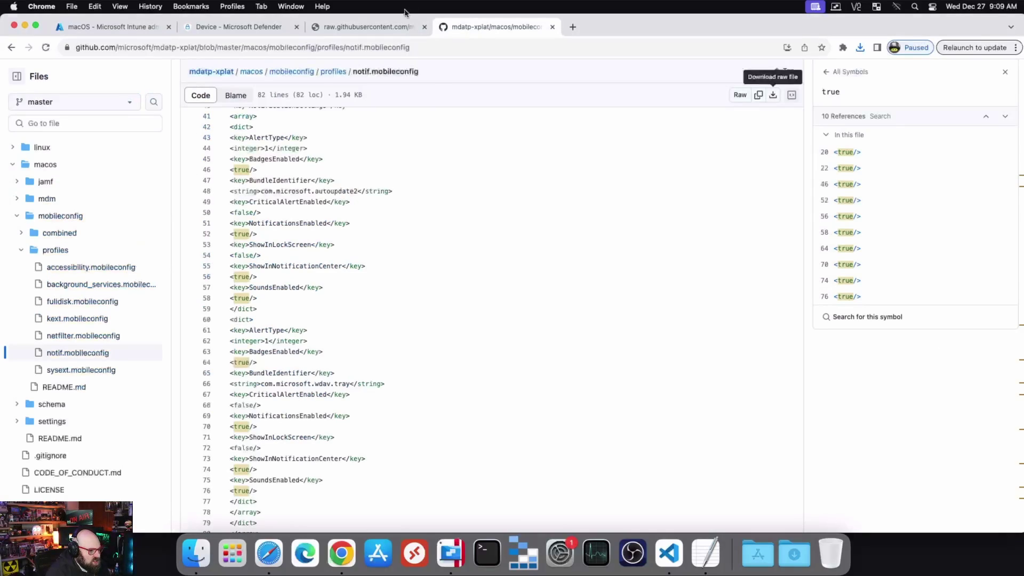
click(333, 72)
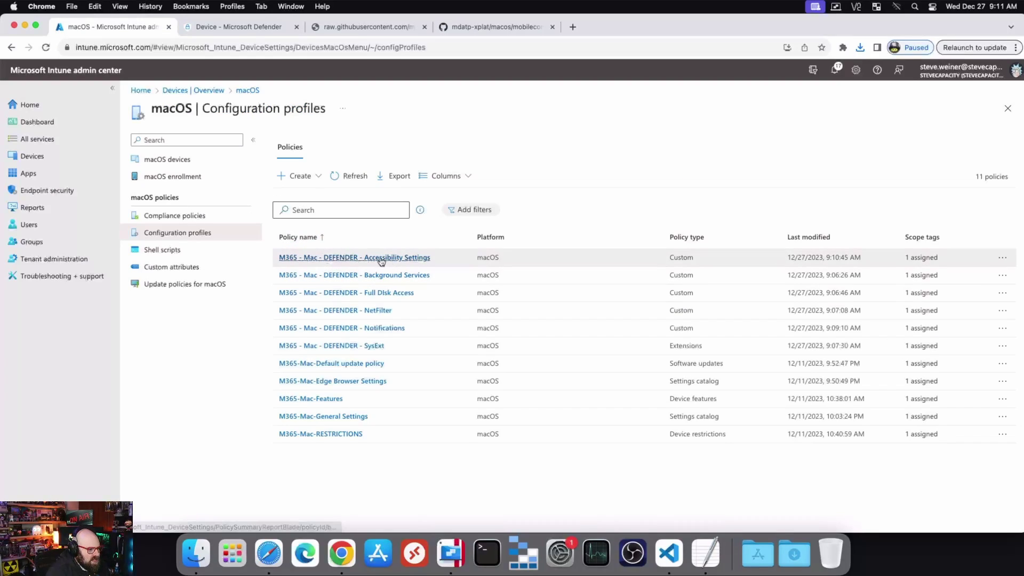
- Browse to settings > microsoft_auto_update and open com.microsoft.autoupdate2.mobileconfig
click(473, 31)
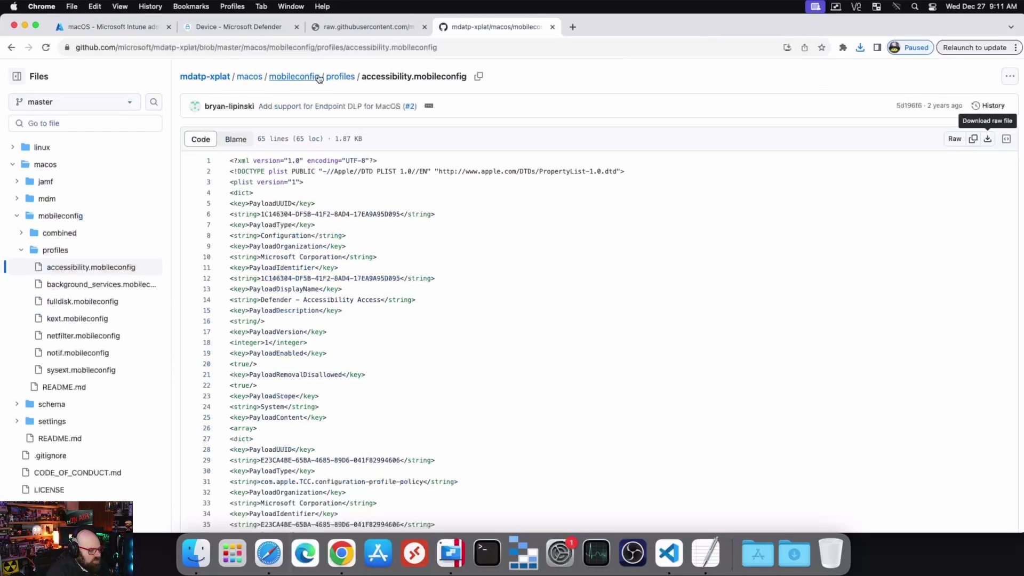
click(341, 77)
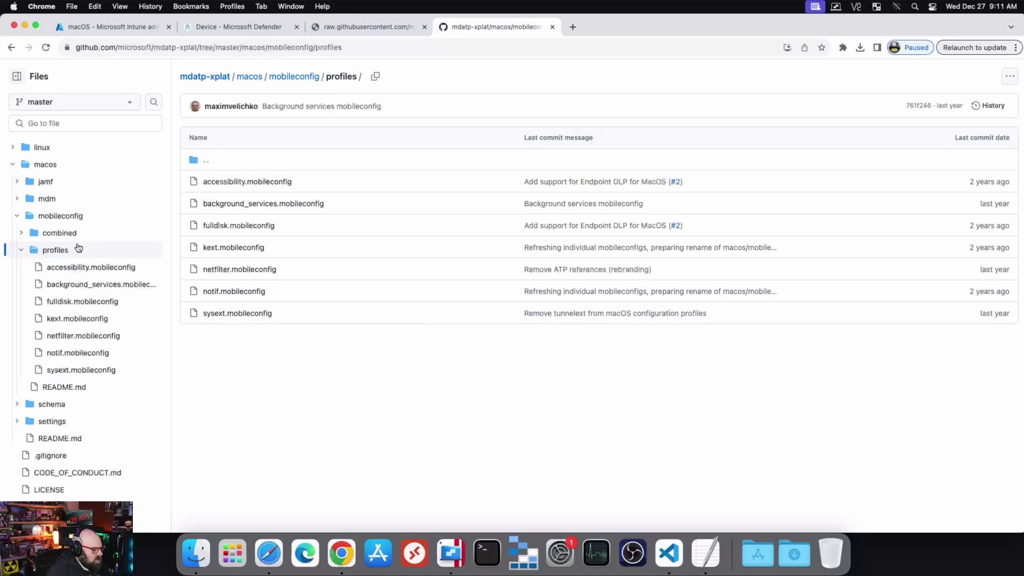
click(33, 422)
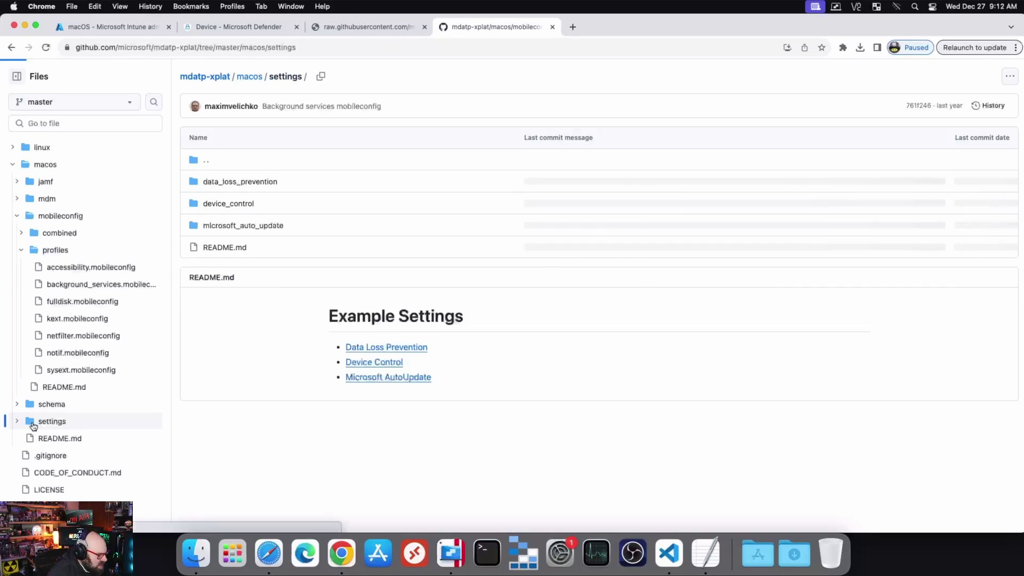
click(53, 474)
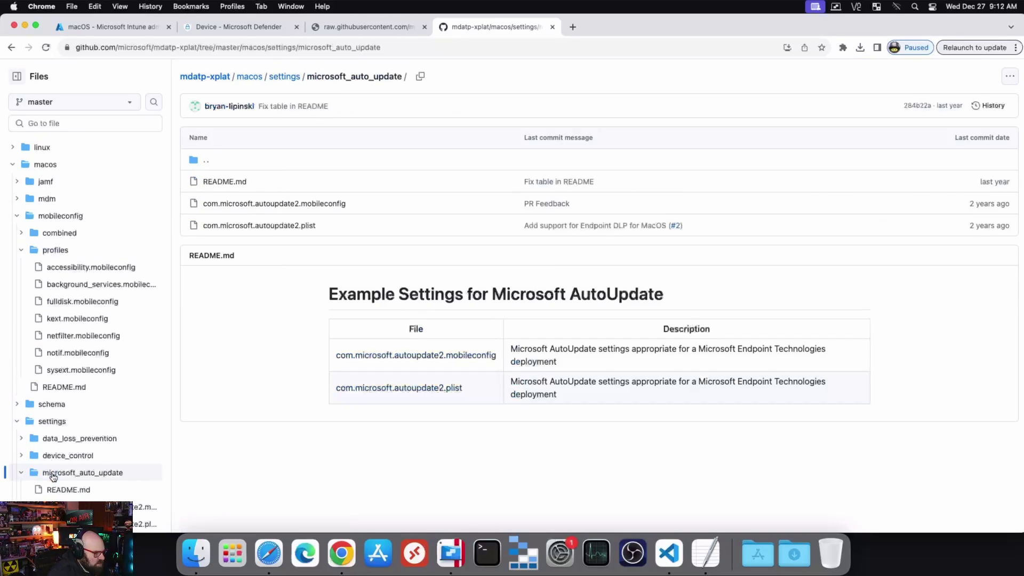
click(272, 205)
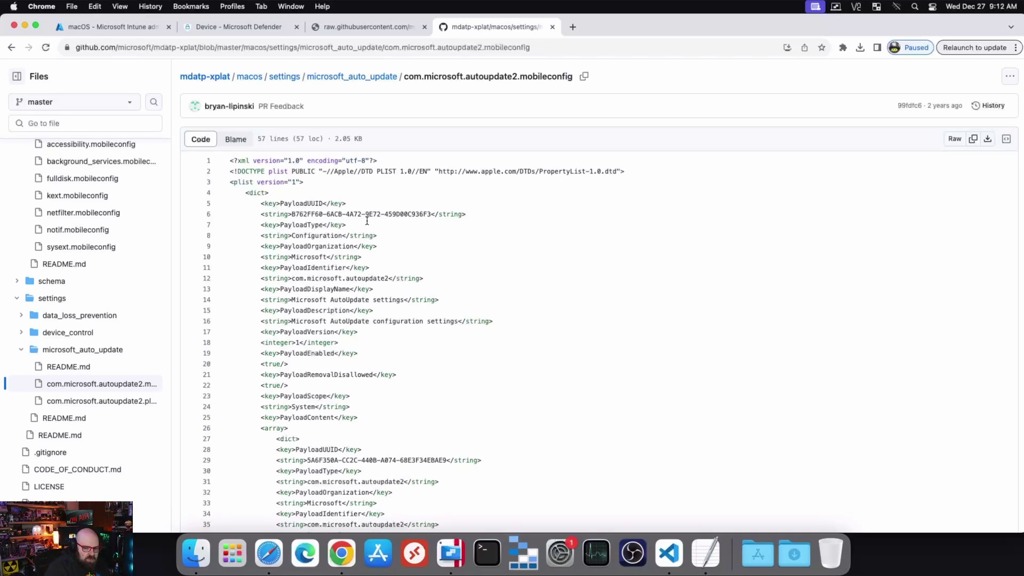
scroll(366, 220, down, 5)
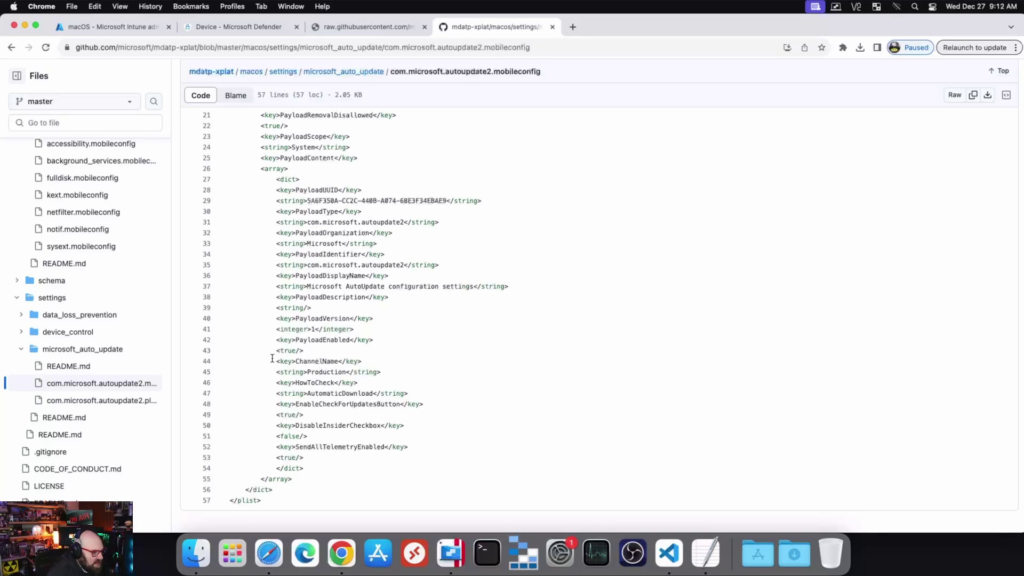
- Download com.microsoft.autoupdate2.mobileconfig and start a new configuration profile for MS Auto Update
click(987, 95)
click(89, 26)
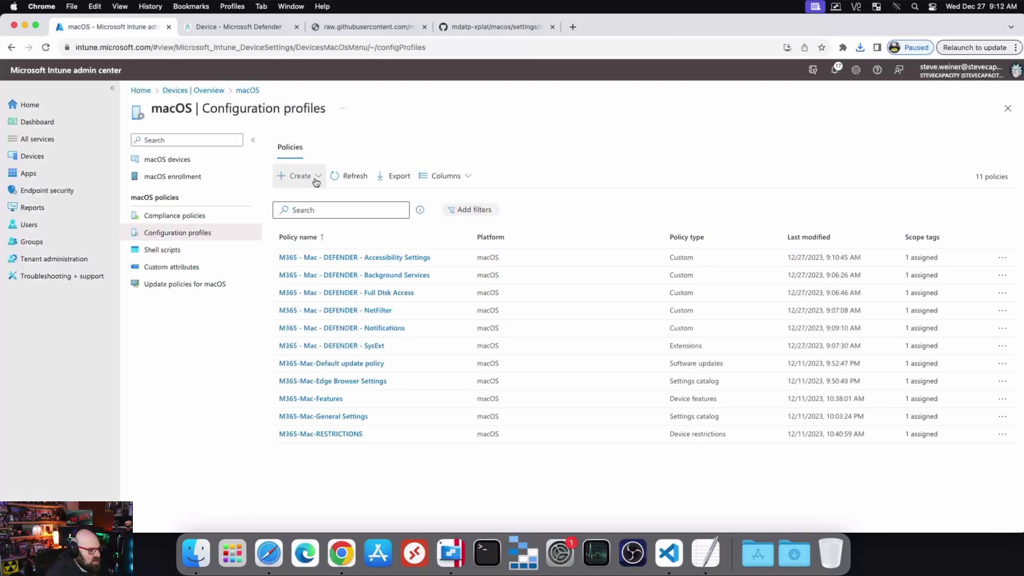
click(288, 176)
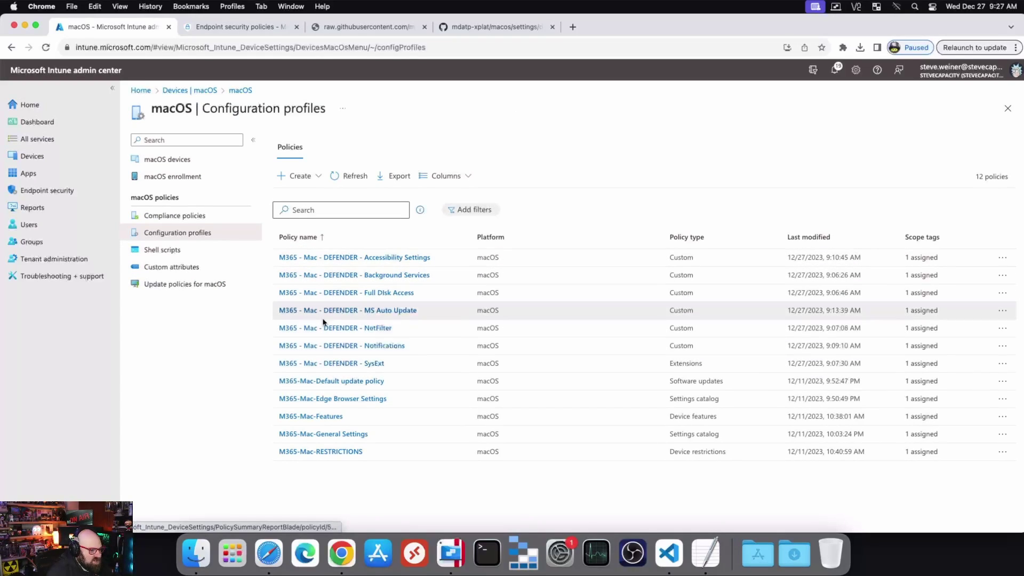
- Check that the Microsoft Defender for Endpoint connector under Endpoint security shows Enabled
click(85, 195)
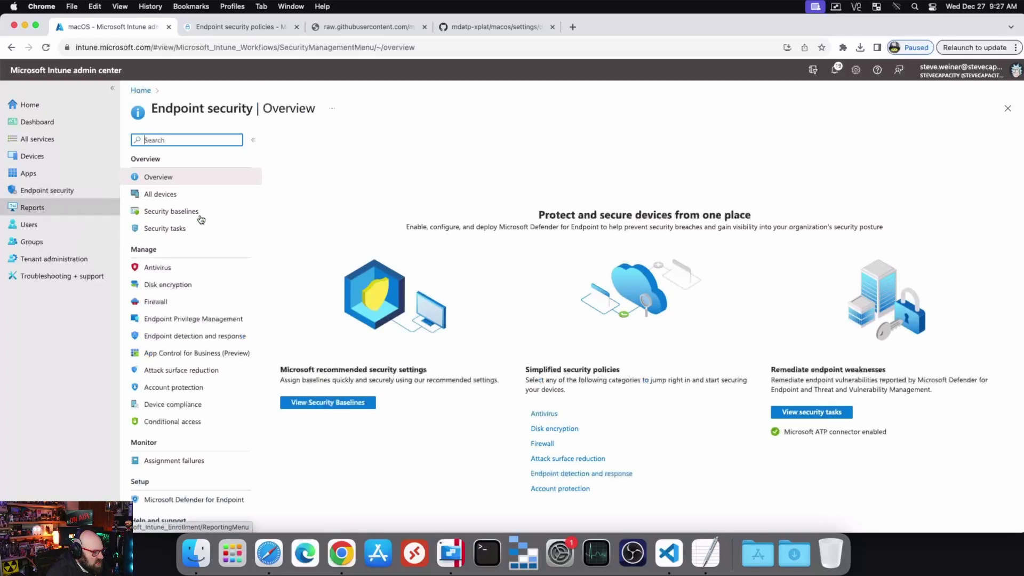
scroll(167, 496, down, 1)
click(170, 481)
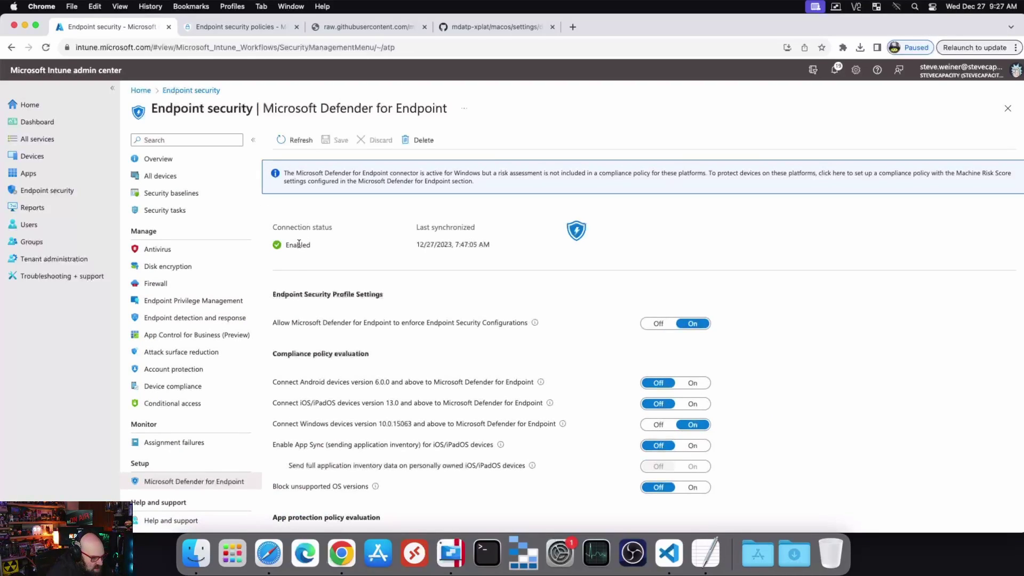
scroll(320, 347, down, 1)
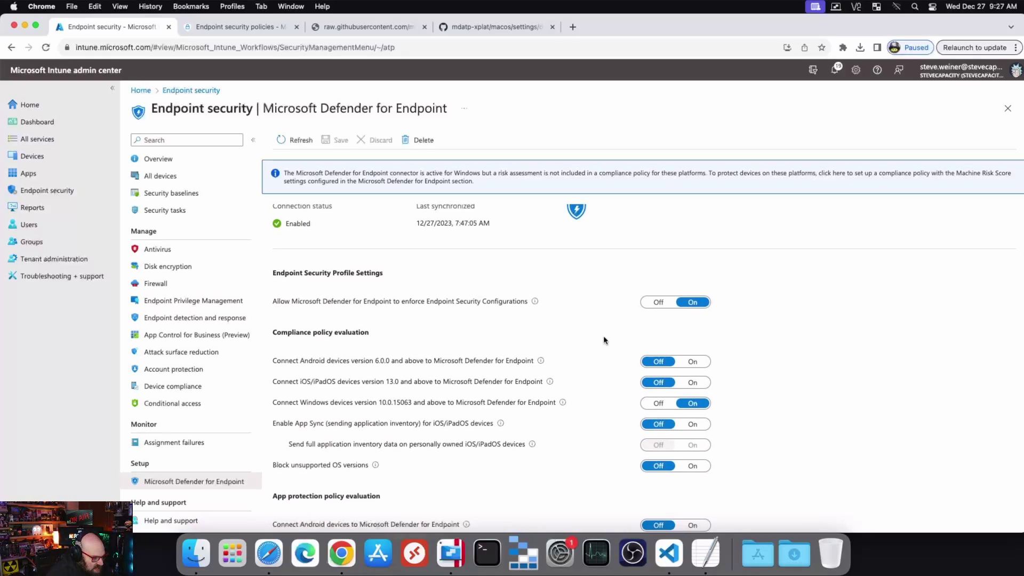
scroll(767, 374, down, 10)
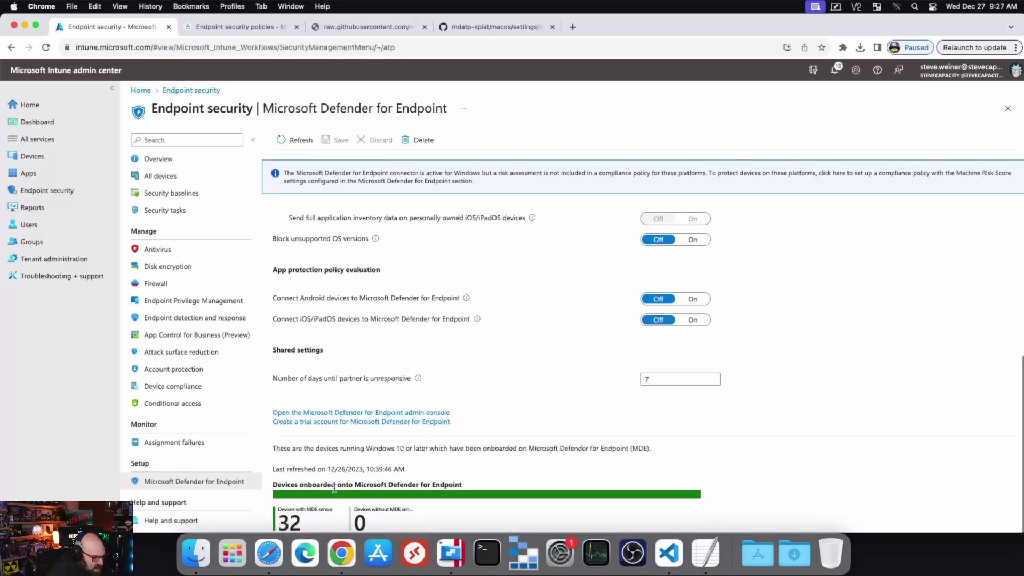
scroll(458, 466, up, 10)
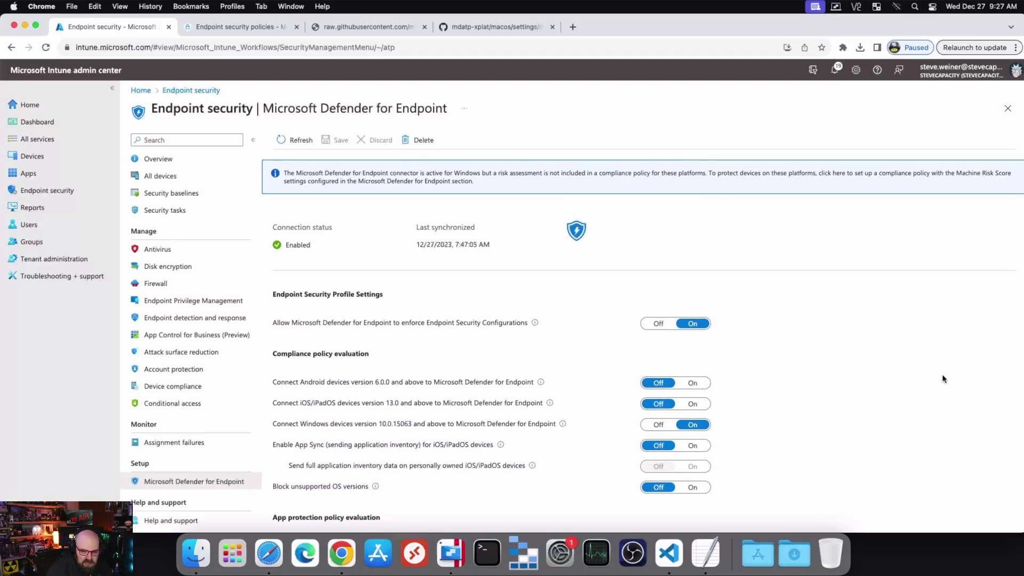
- Begin adding a macOS app of type Microsoft Defender for Endpoint (macOS)
click(85, 173)
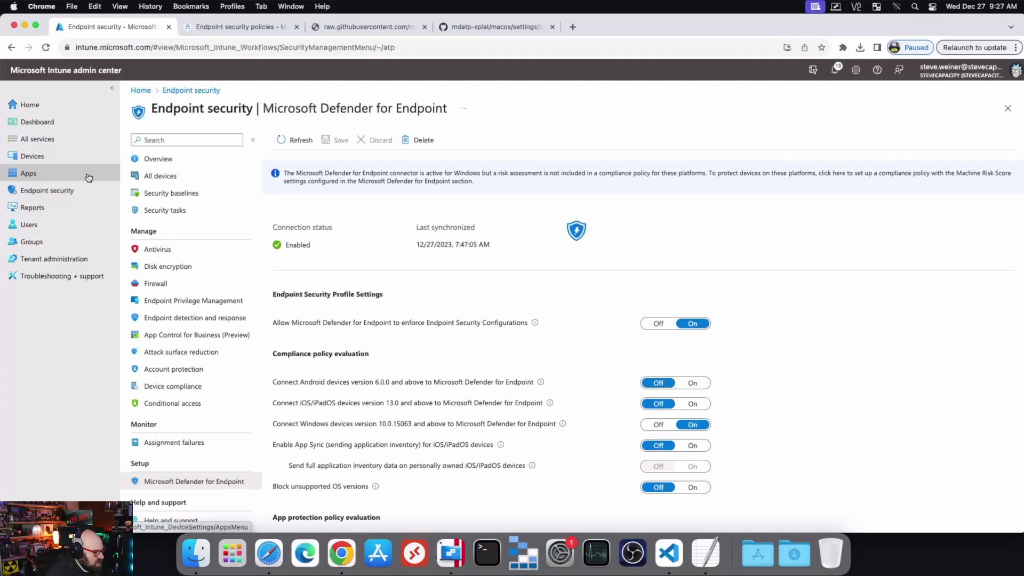
click(206, 272)
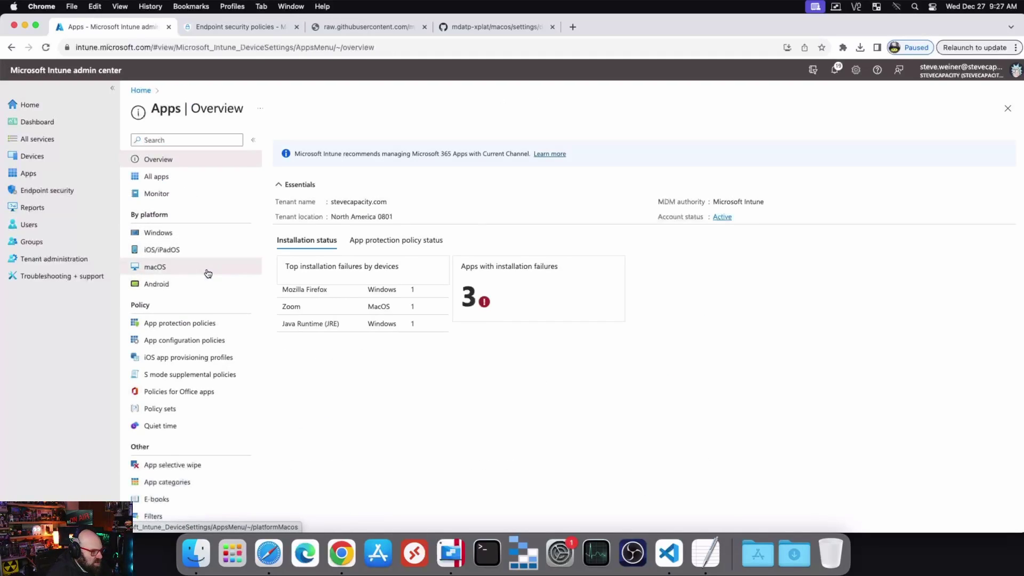
click(293, 141)
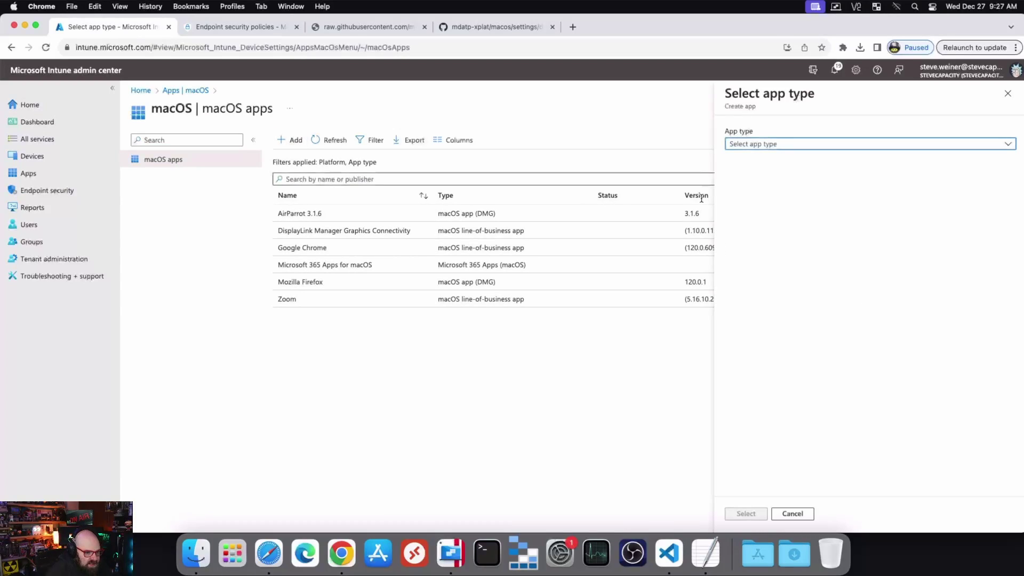
click(824, 147)
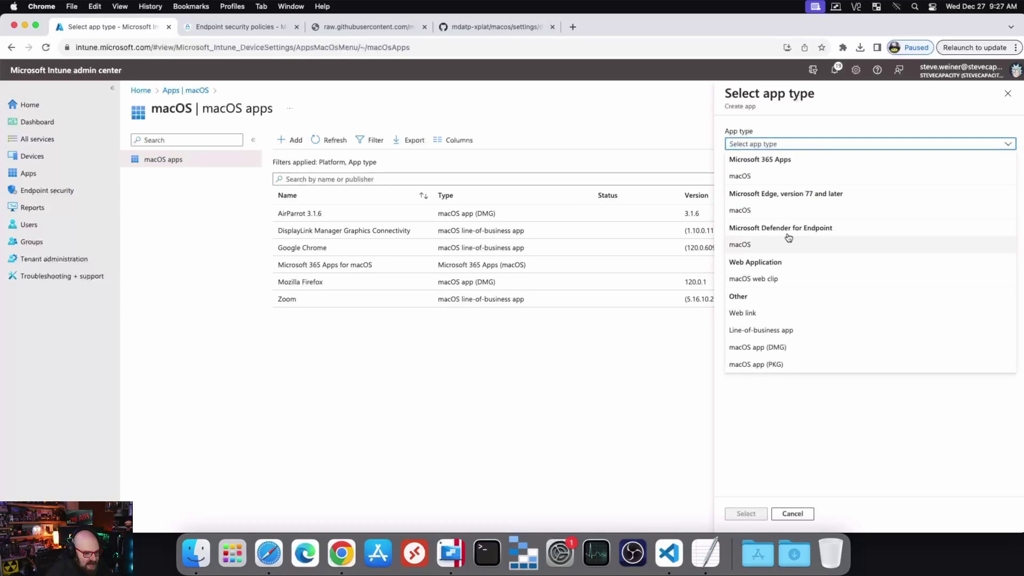
click(750, 249)
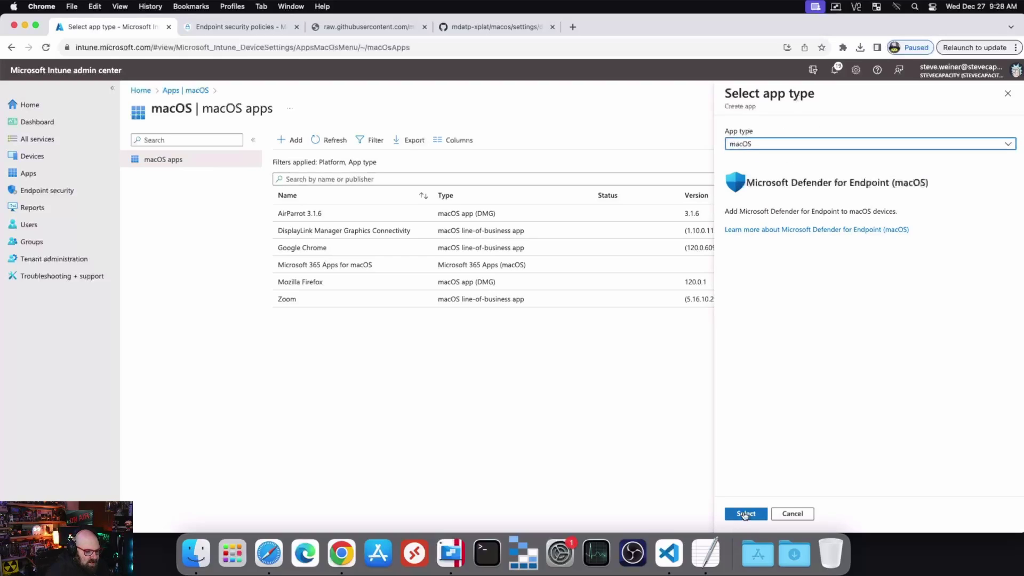
click(745, 514)
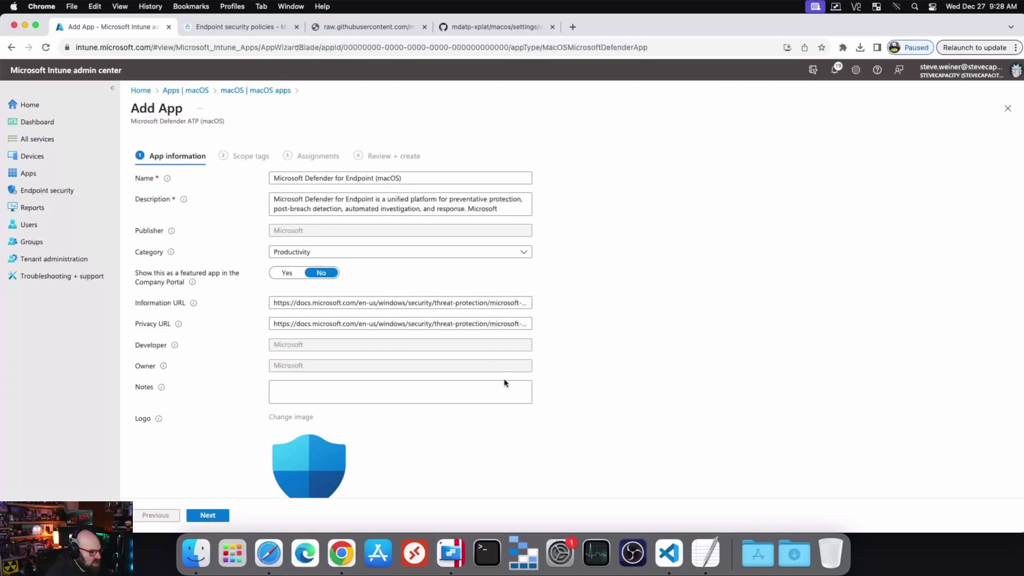
- Feature the app in Company Portal, assign it as required to ALL MacOS devices, and create it
scroll(744, 275, down, 1)
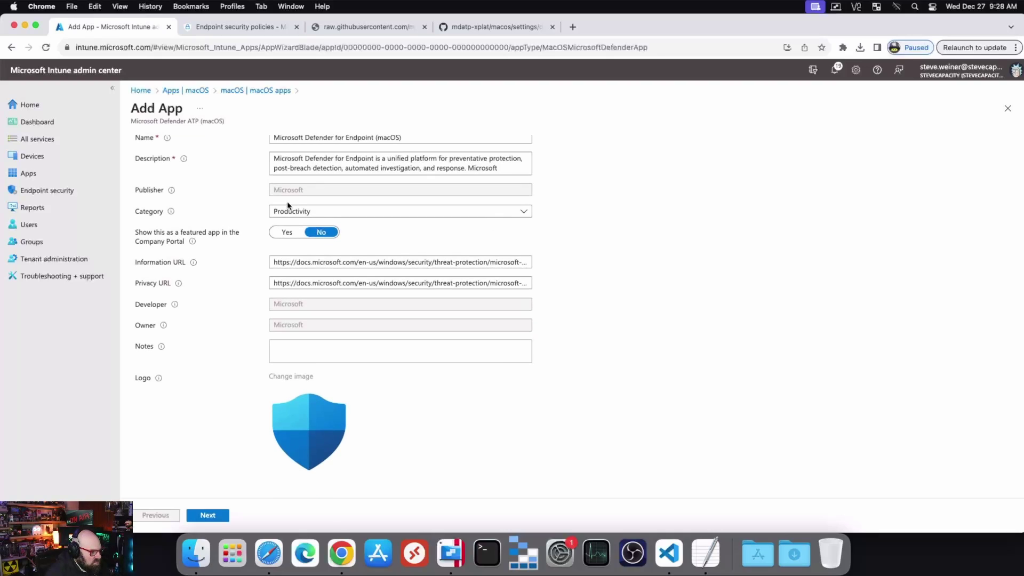
click(277, 236)
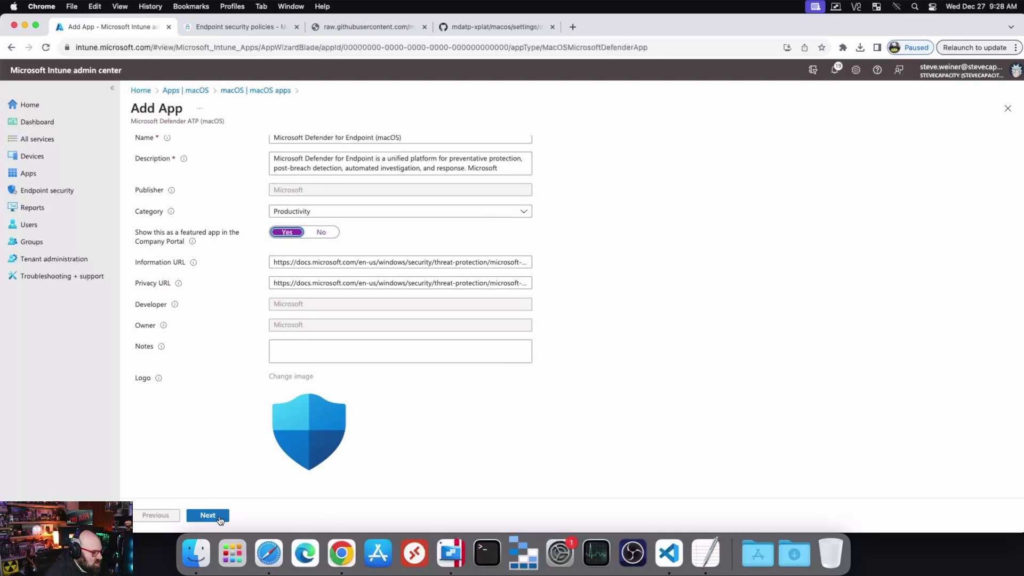
click(213, 515)
click(212, 515)
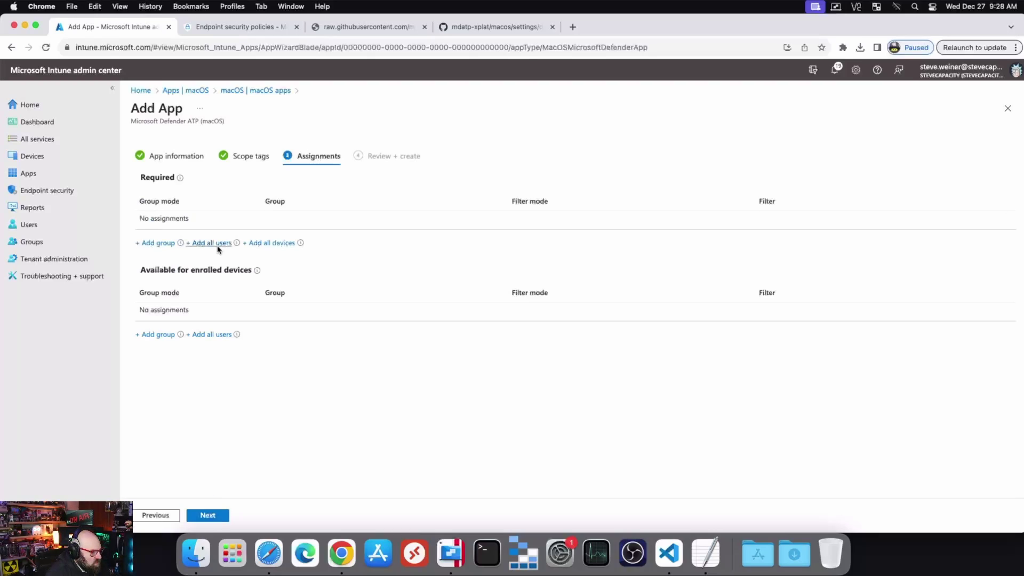
click(155, 242)
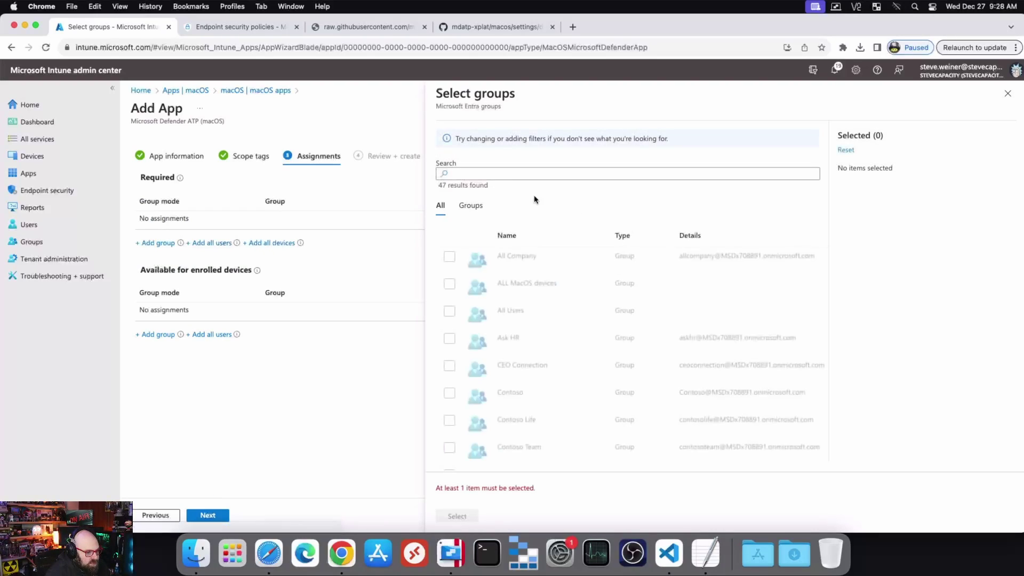
click(450, 283)
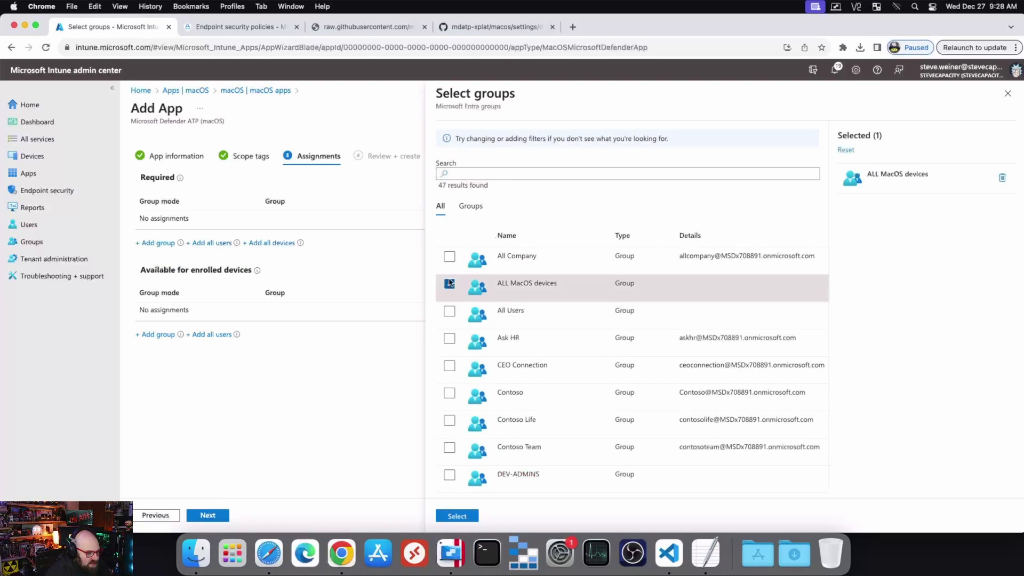
click(457, 516)
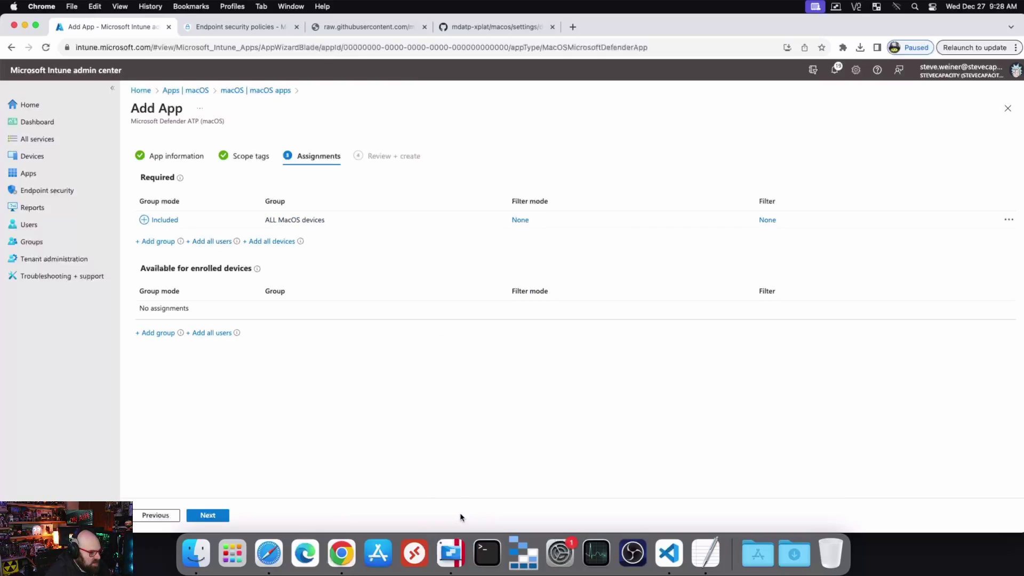
click(224, 515)
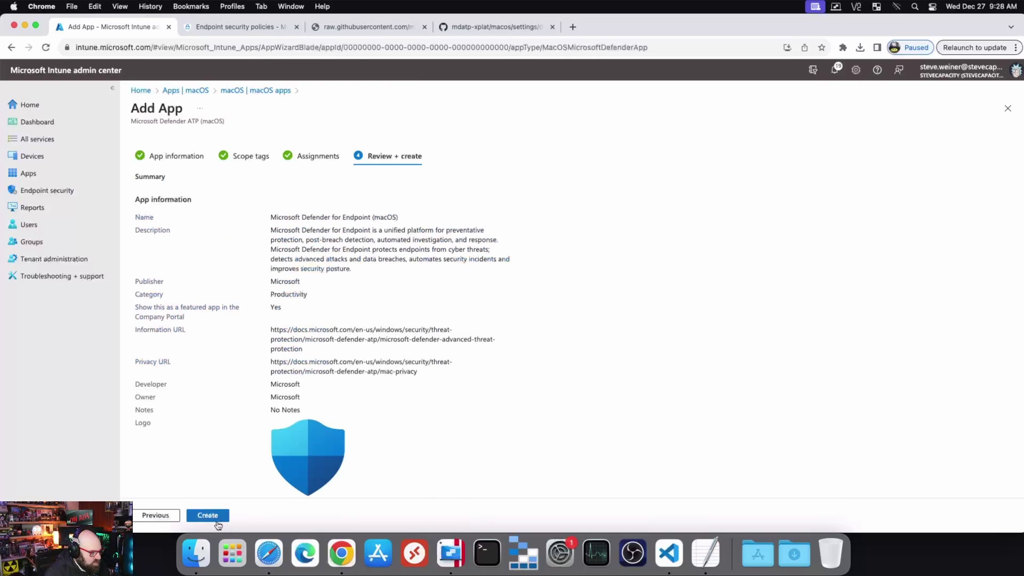
click(217, 515)
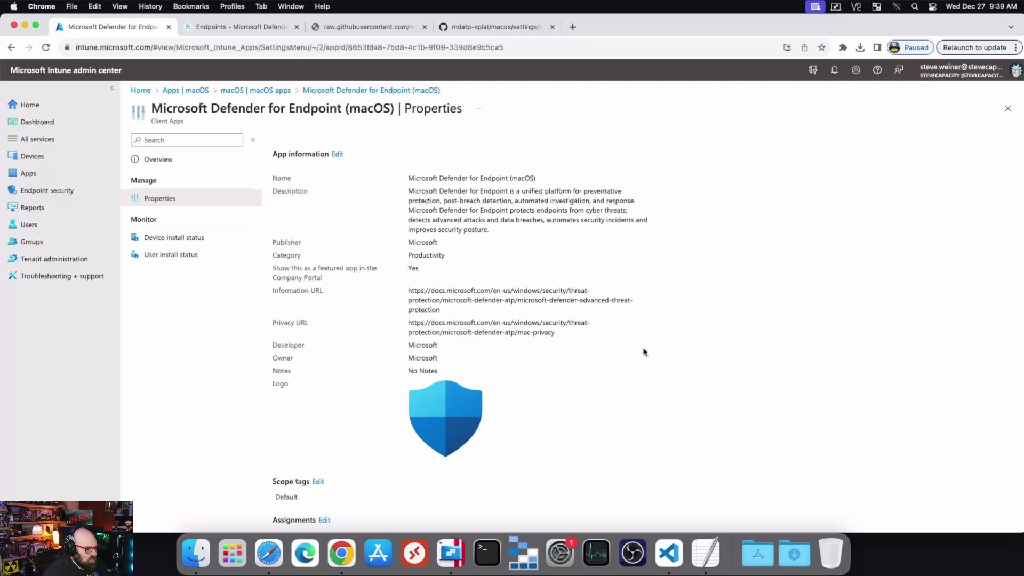
scroll(642, 350, down, 1)
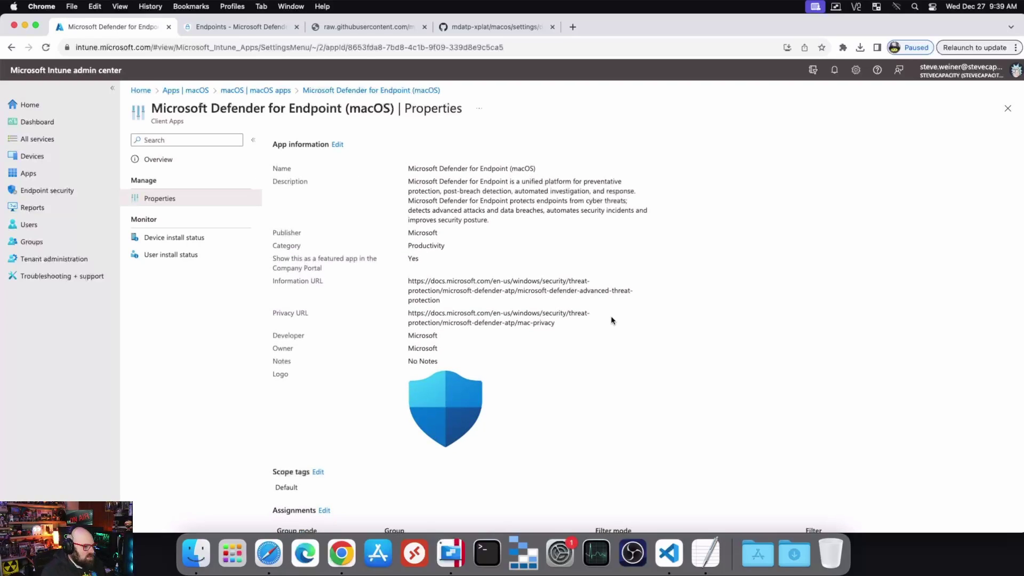
- Download the macOS onboarding package from Defender's Endpoints onboarding page and view recent downloads
click(239, 27)
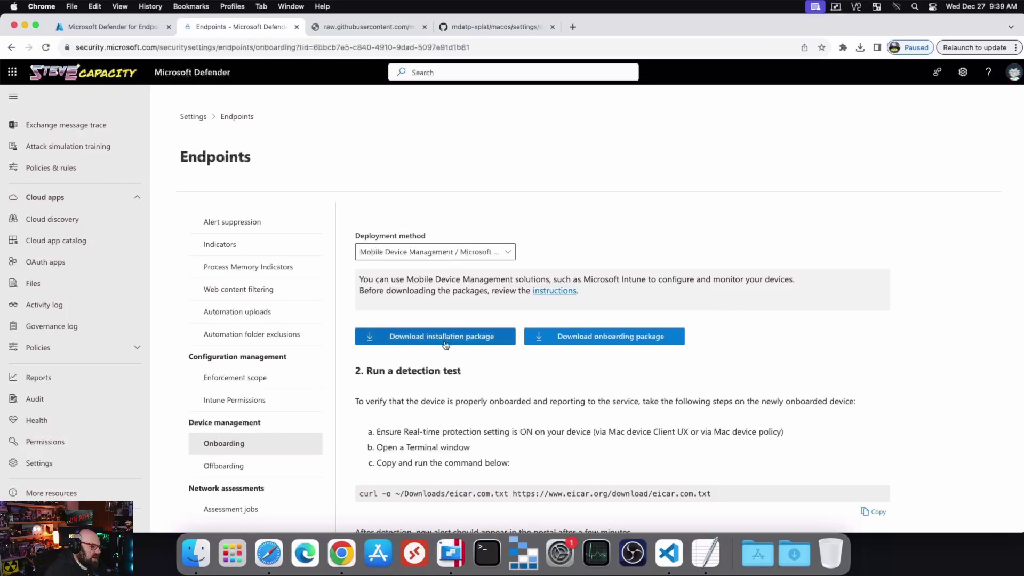
click(598, 341)
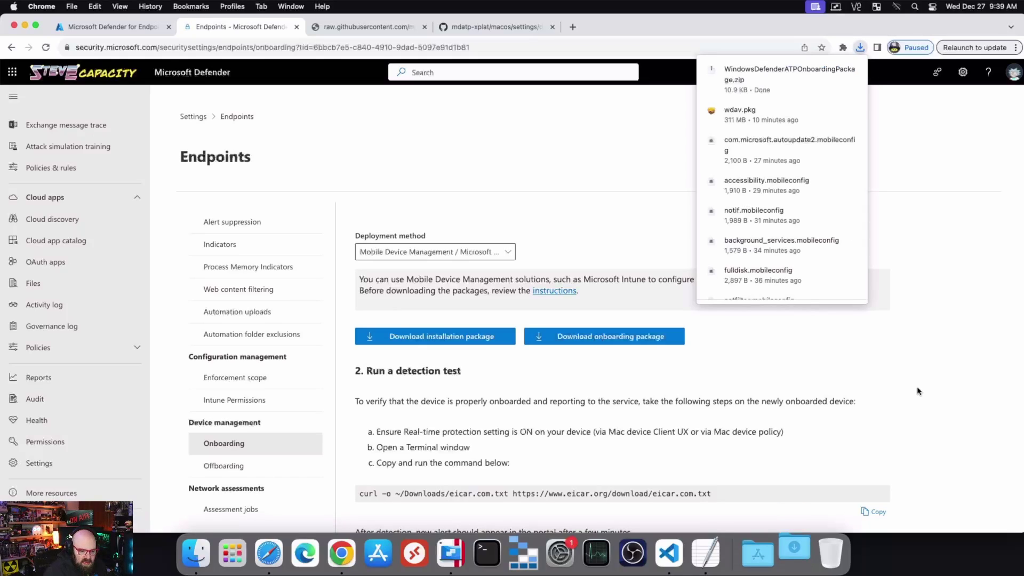
click(799, 553)
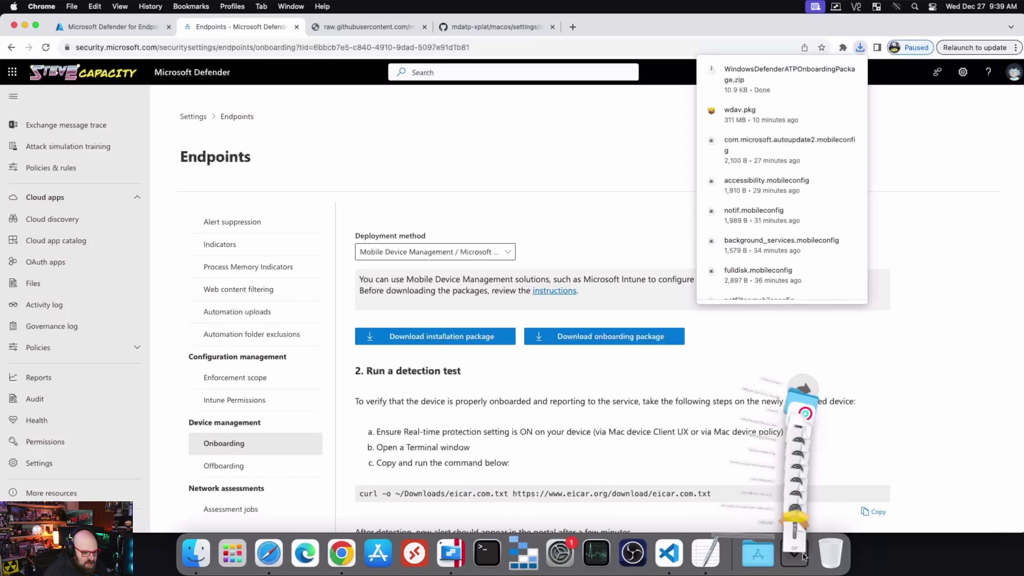
- Locate WindowsDefenderATPOnboarding.xml in the extracted package's intune folder under Downloads
click(795, 525)
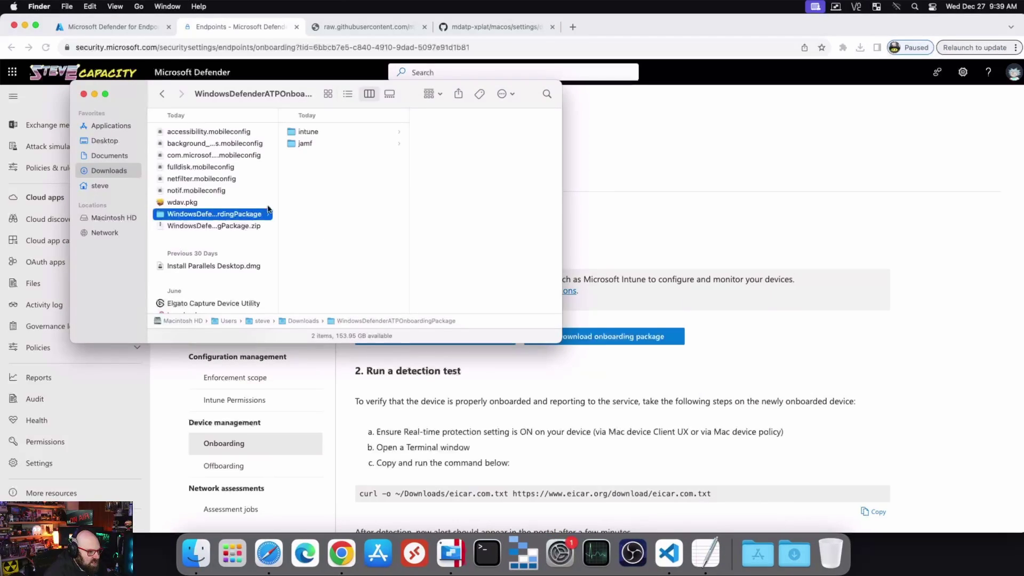
click(339, 133)
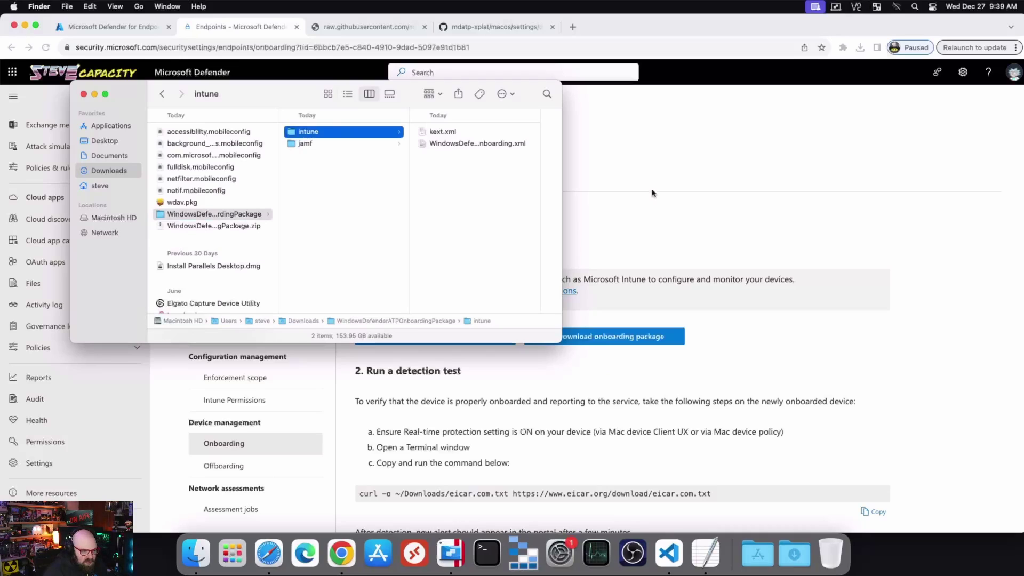
click(489, 143)
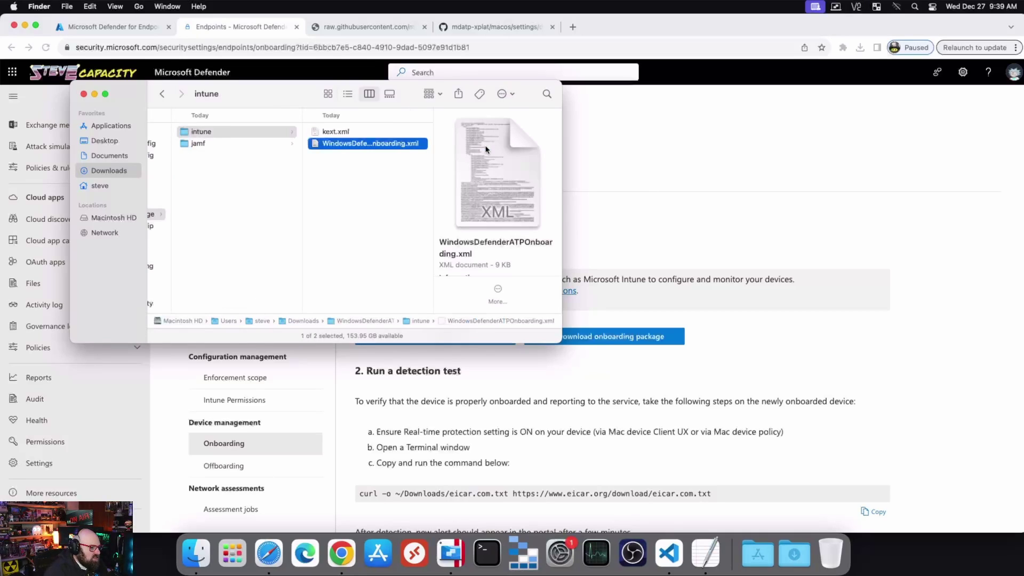
drag(288, 104, 641, 169)
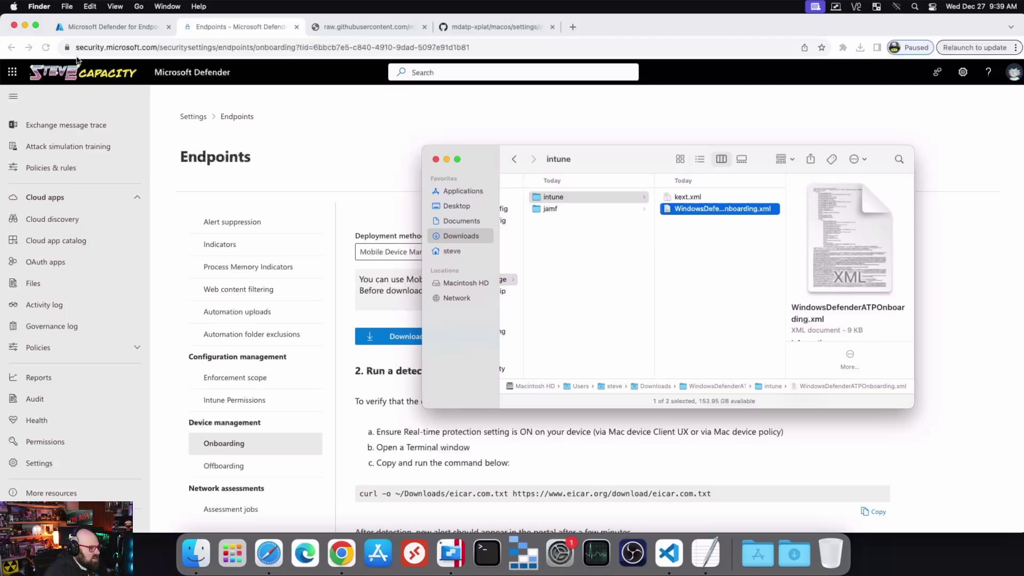
click(92, 26)
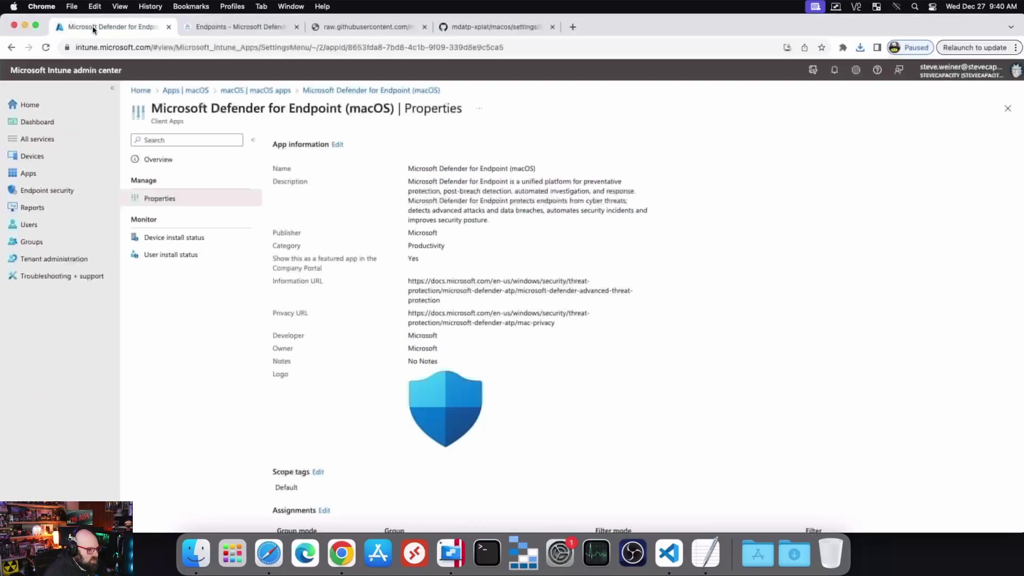
- Start a new macOS configuration policy under Devices > macOS using the Templates > Custom type
click(65, 155)
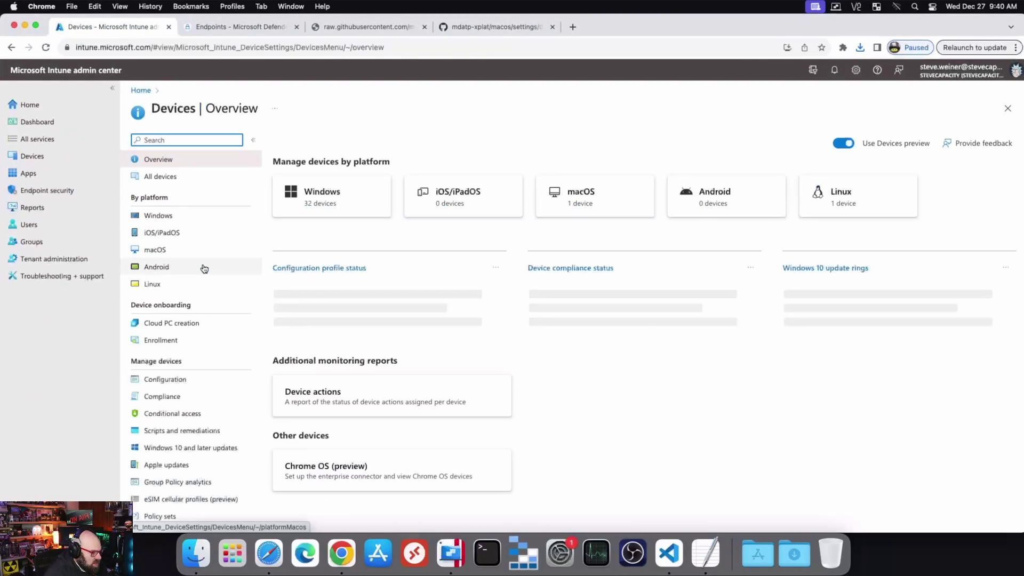
click(176, 383)
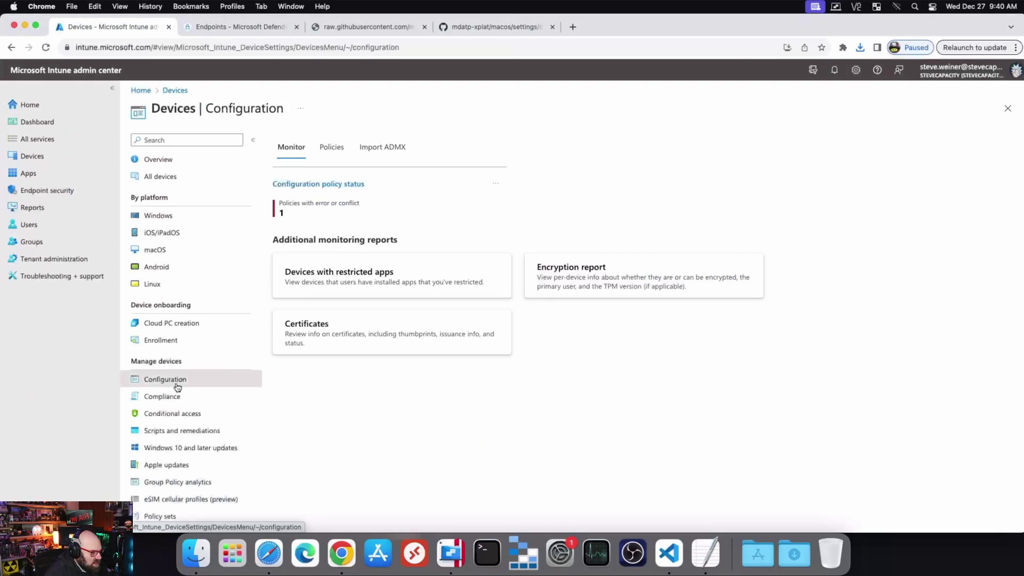
click(182, 249)
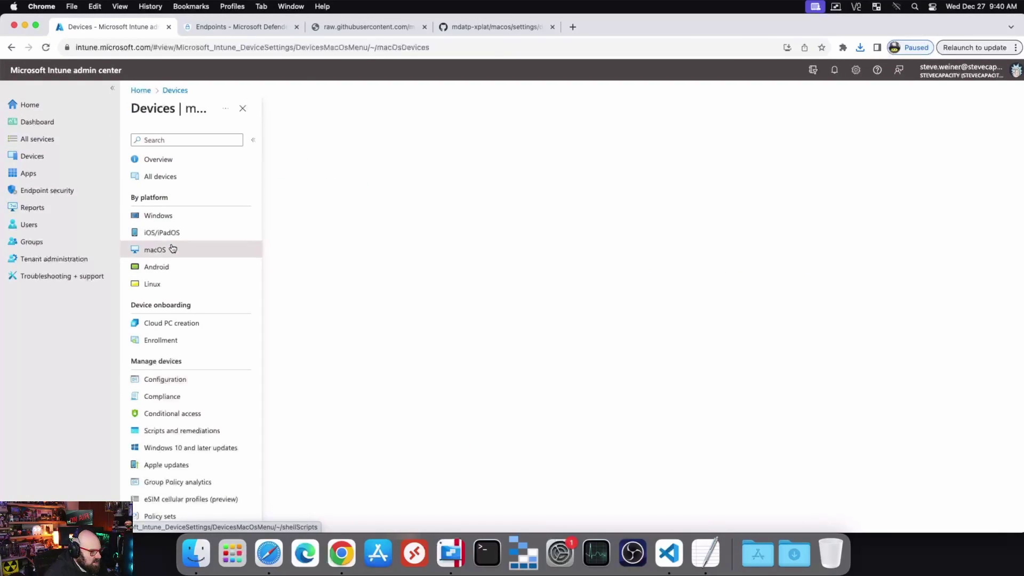
click(178, 233)
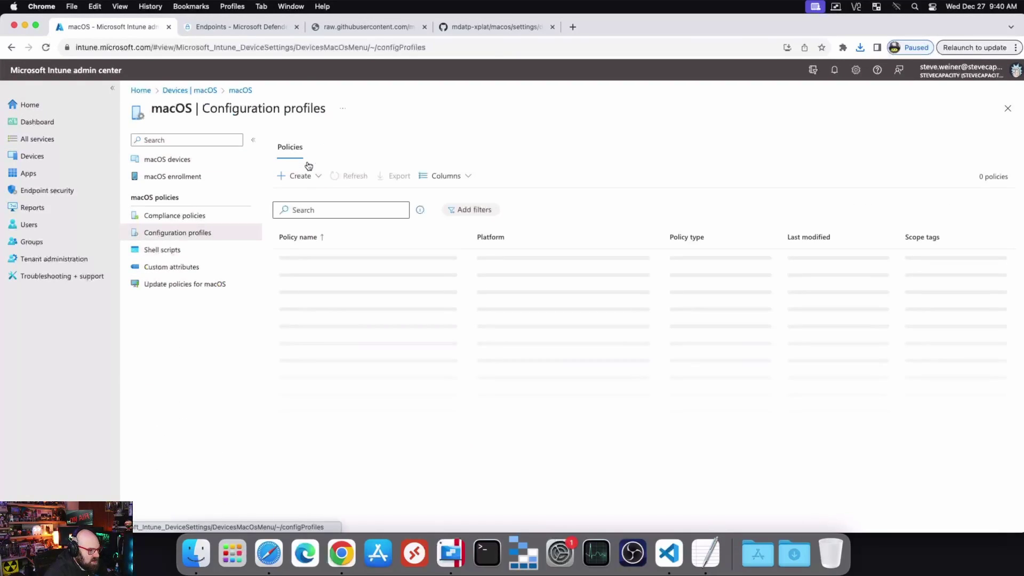
click(307, 178)
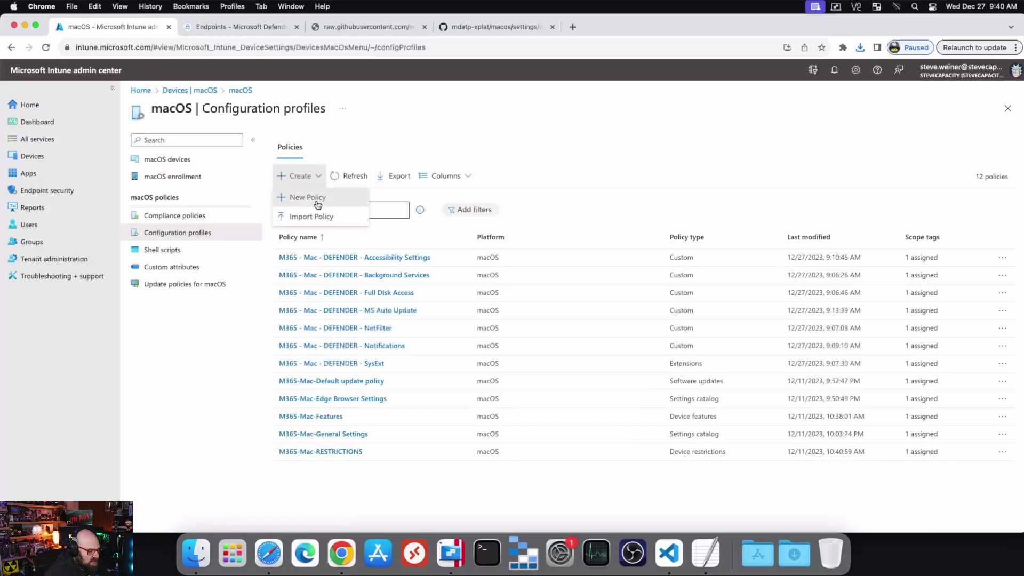
click(316, 199)
click(785, 175)
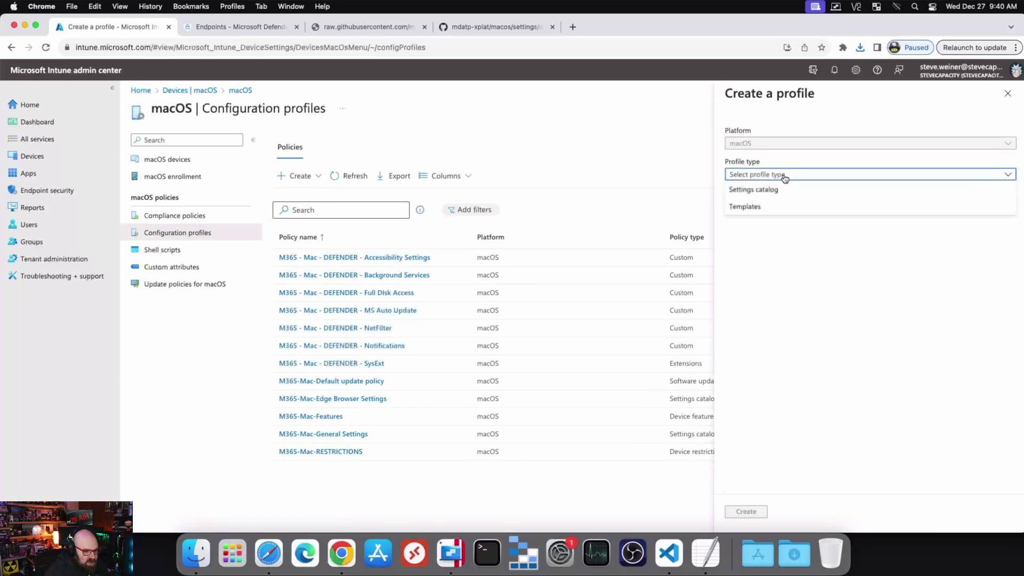
click(783, 207)
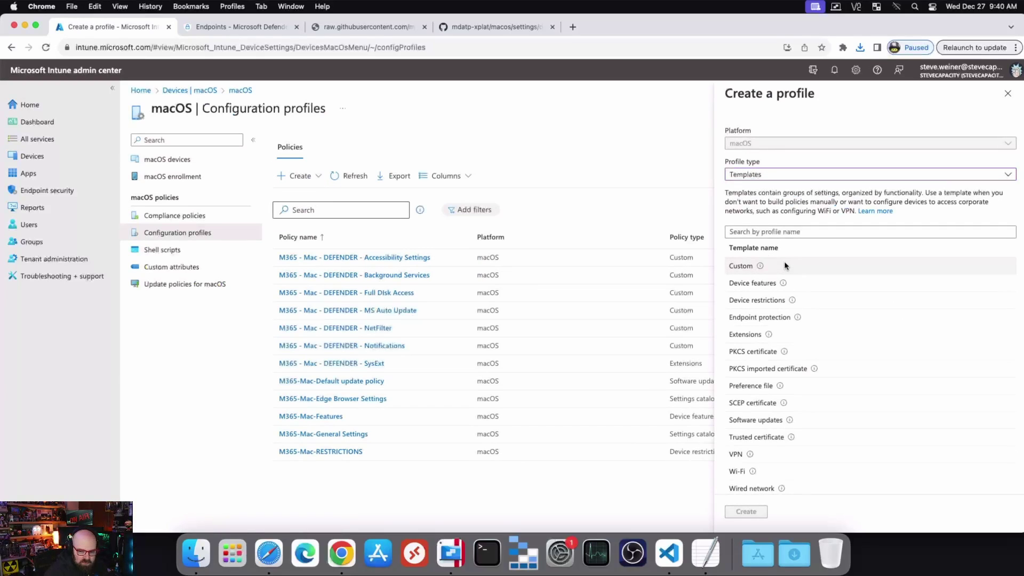
click(731, 267)
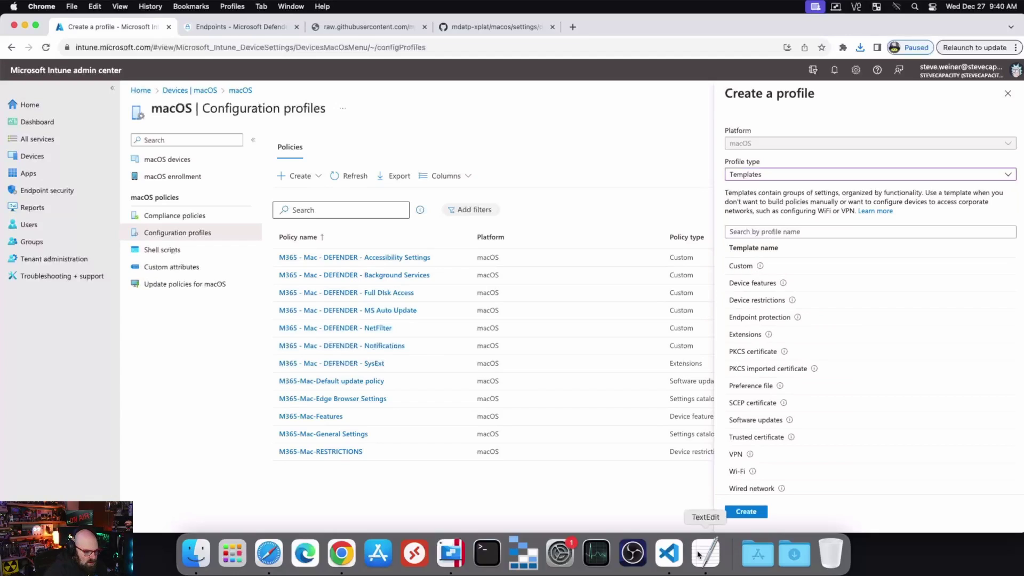
- Name the new Custom profile 'M365 - Mac - DEFENDER - Onboarding config'
click(745, 512)
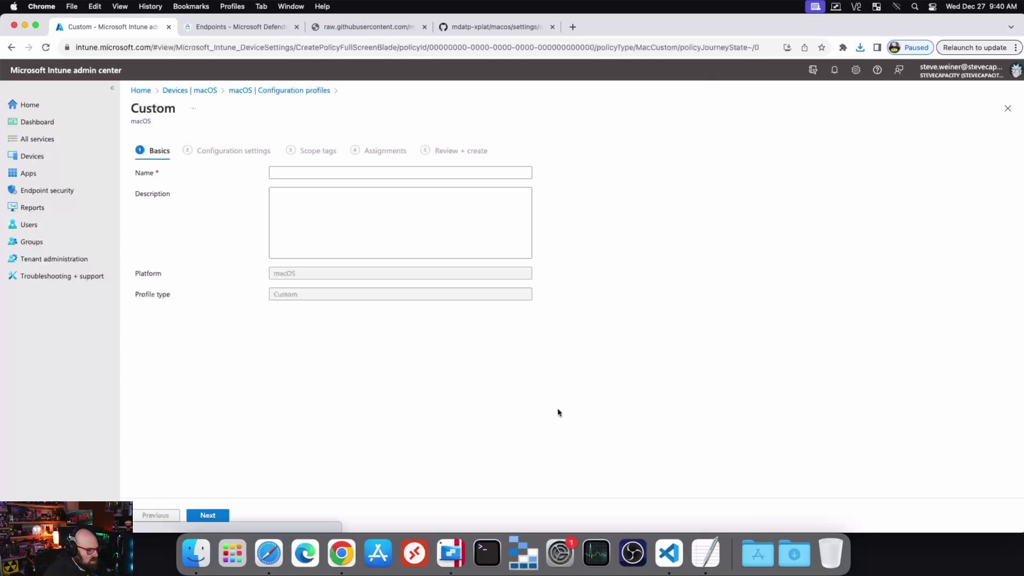
click(296, 173)
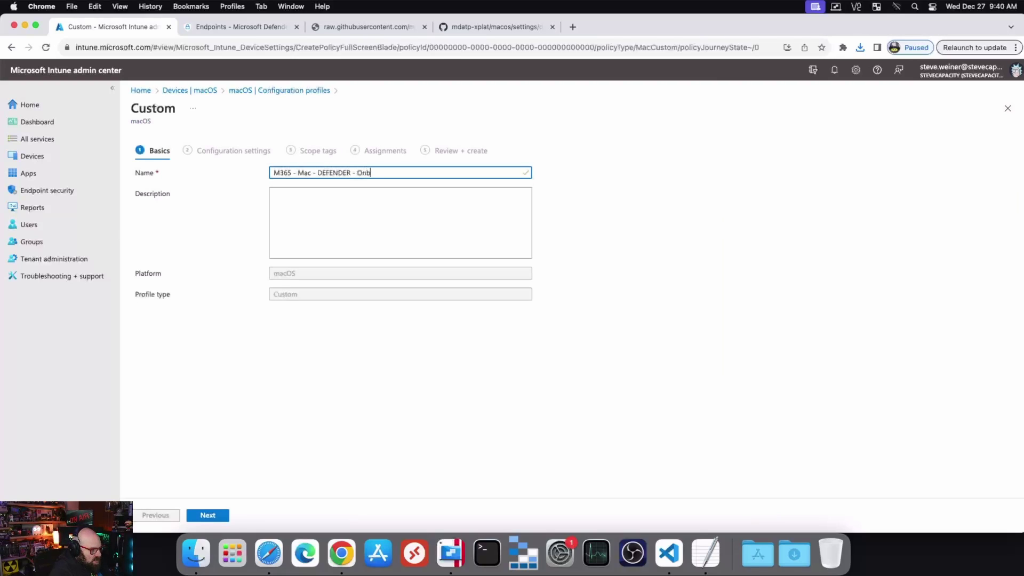
text(M365 - Mac - DEFENDER - Onboarding confi)
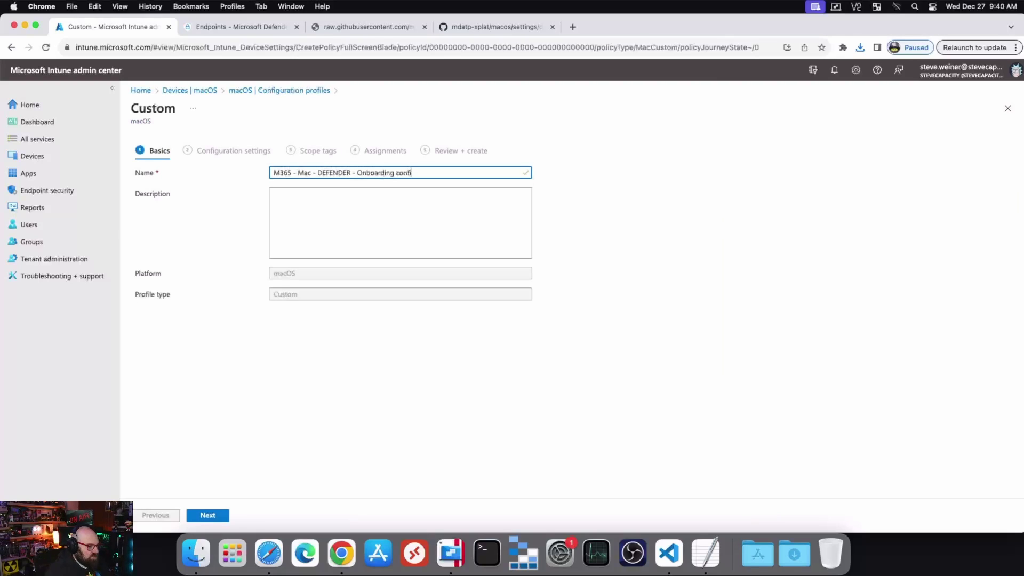
text(g)
click(206, 515)
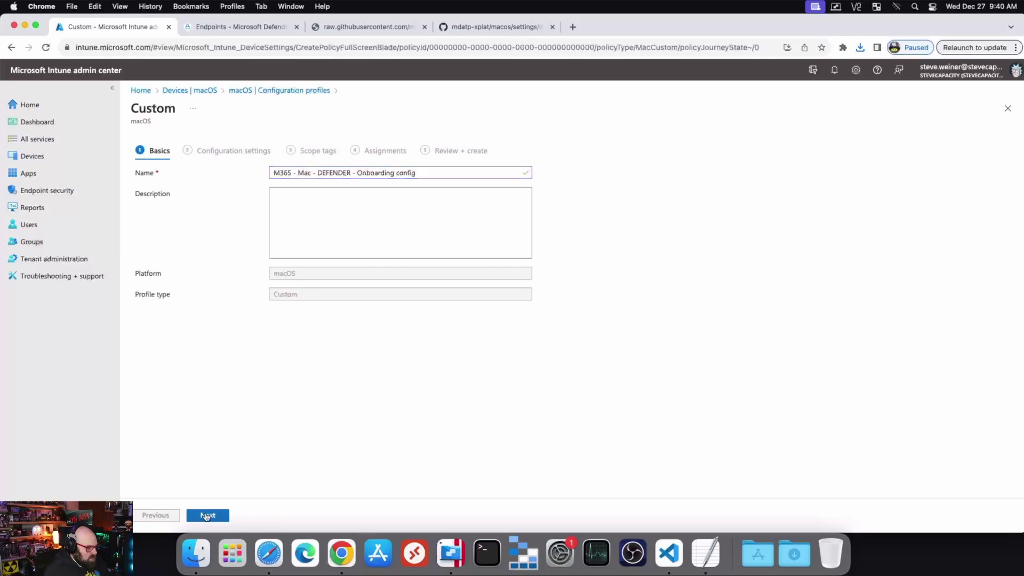
- Name the custom configuration 'Onboarding' and upload WindowsDefenderATPOnboarding.xml from the intune folder
click(302, 176)
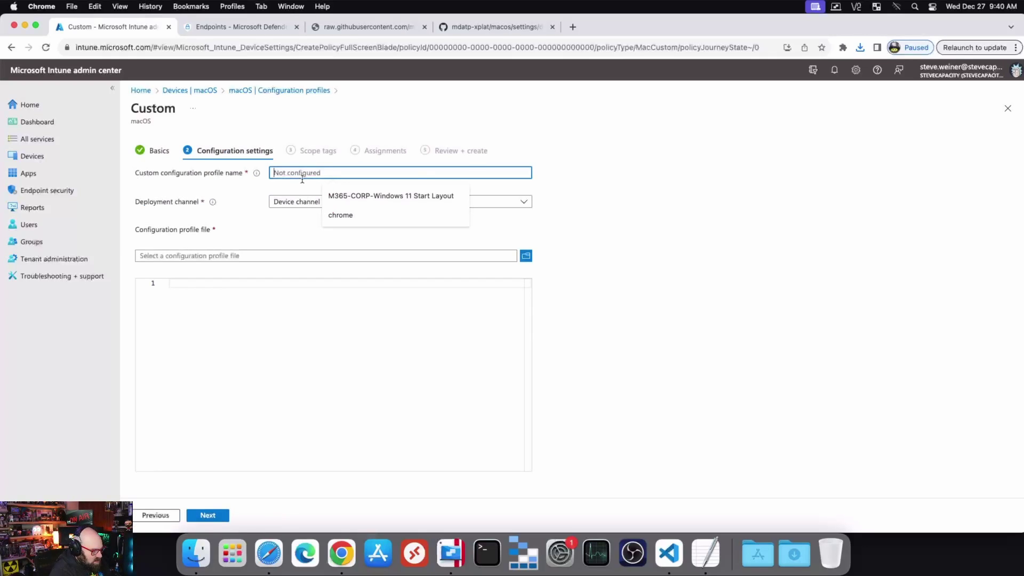
text(Onboarding)
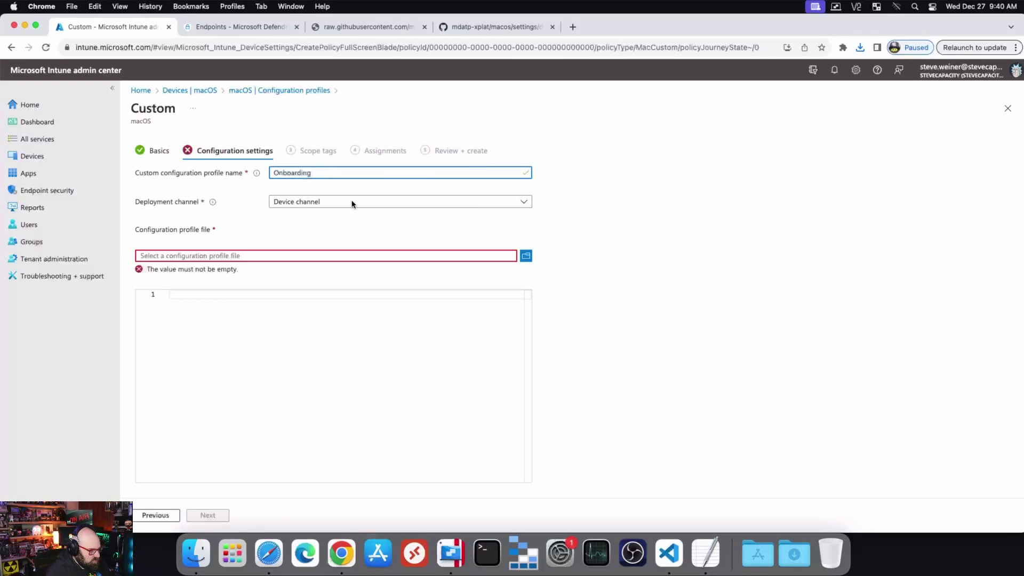
click(274, 257)
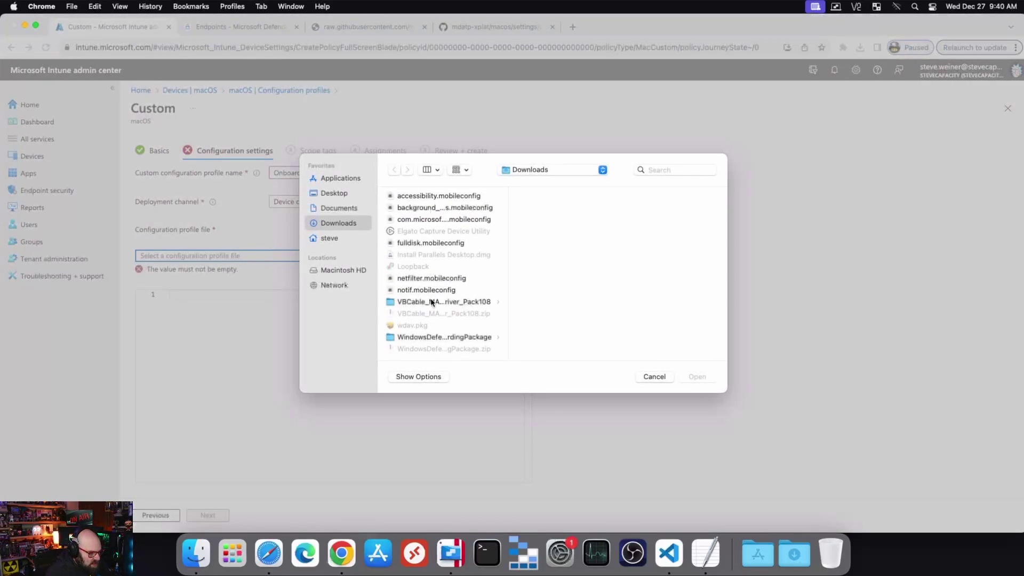
click(433, 336)
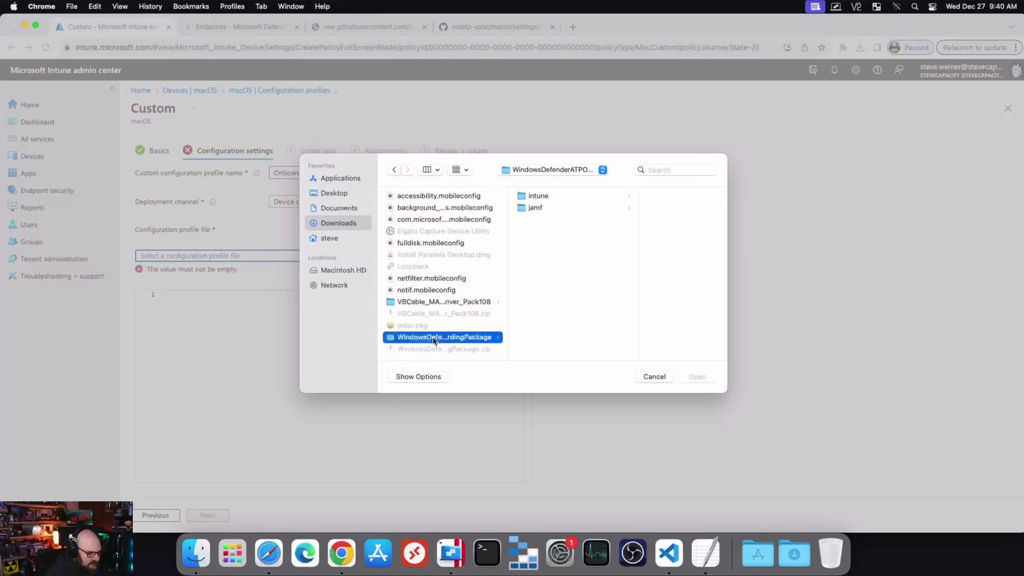
click(538, 197)
double_click(675, 211)
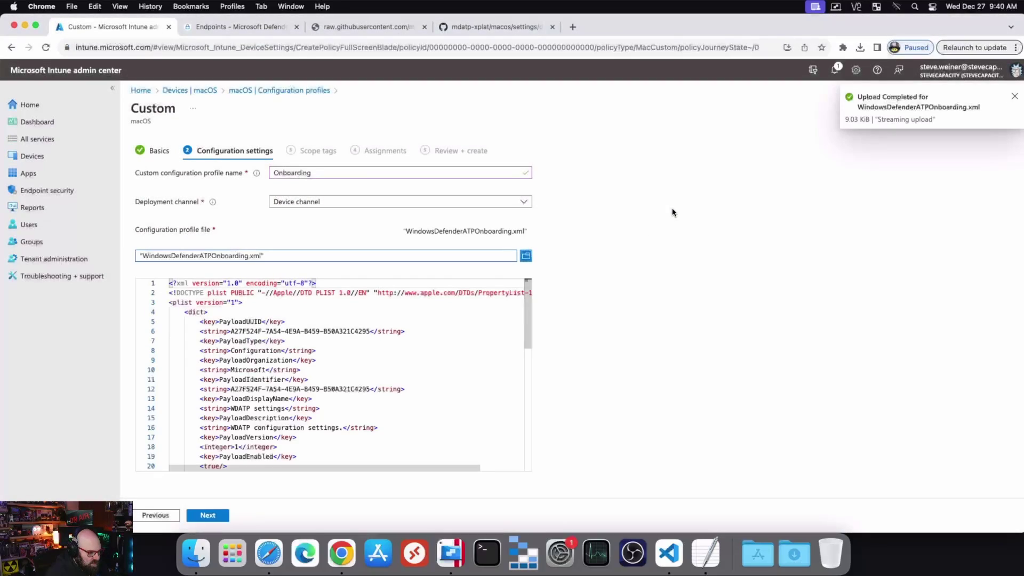
click(220, 517)
- Assign the Onboarding config profile to the ALL MacOS devices group and create it
click(217, 517)
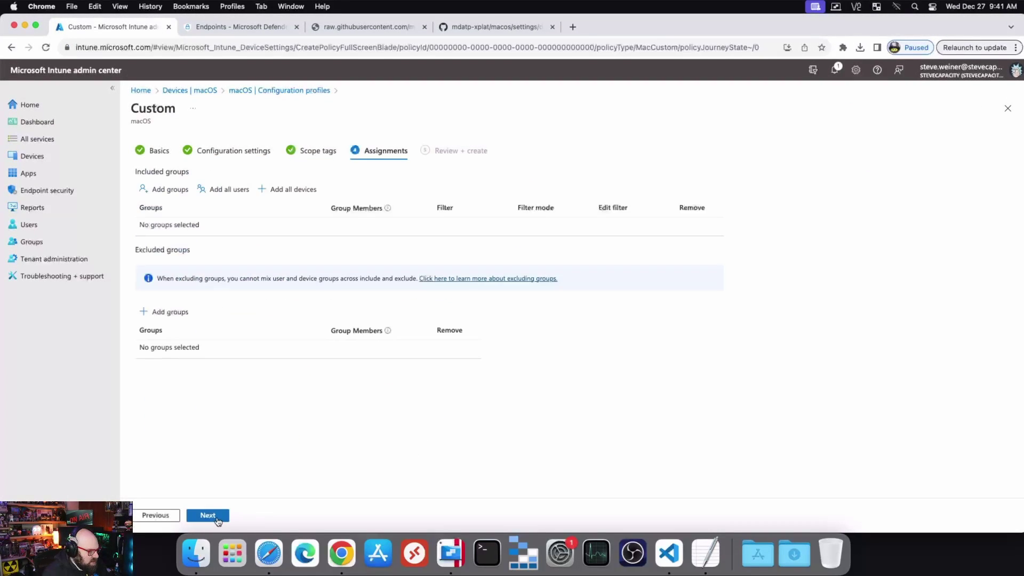
click(171, 191)
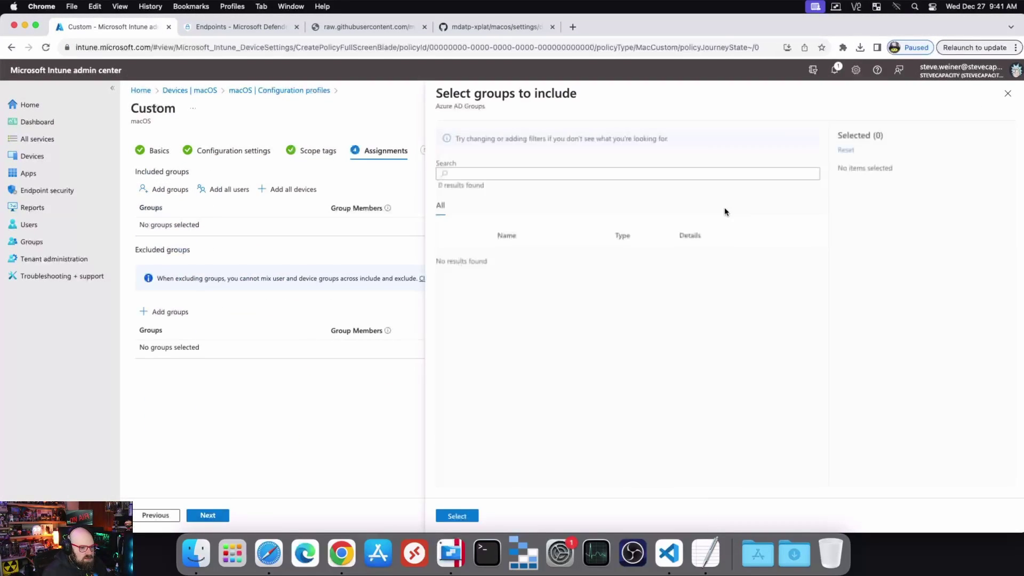
click(449, 257)
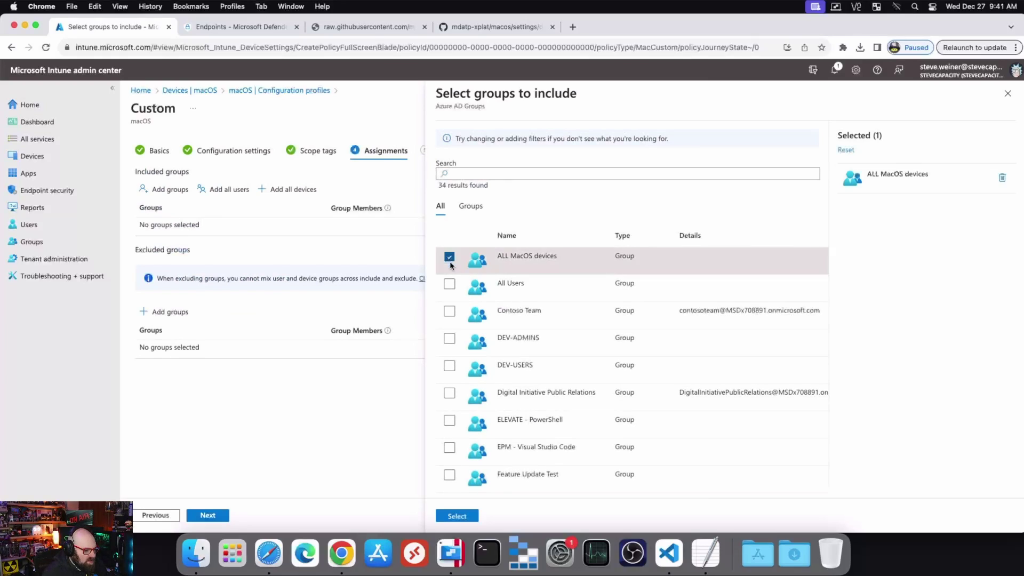
click(454, 517)
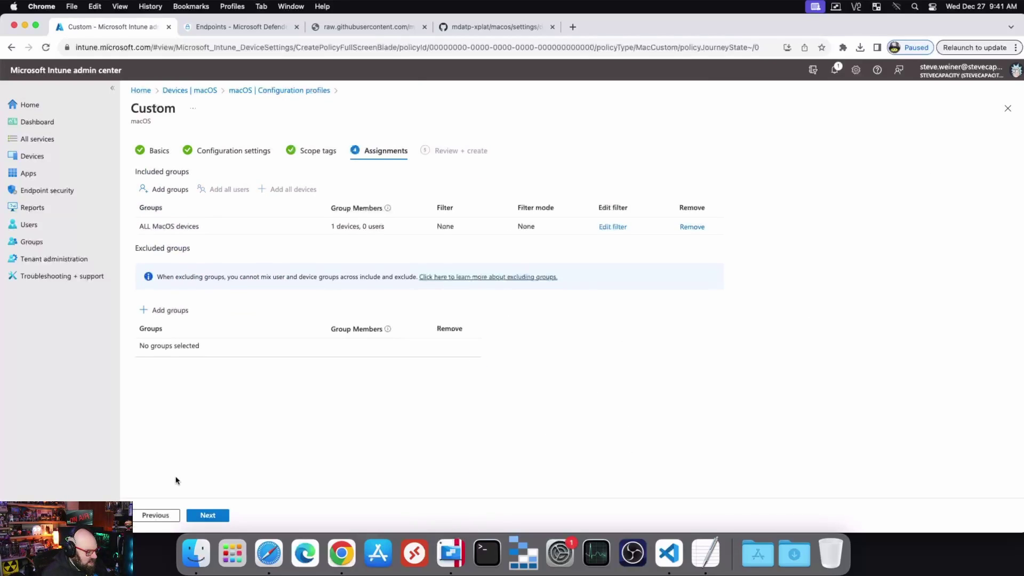
click(215, 515)
click(208, 515)
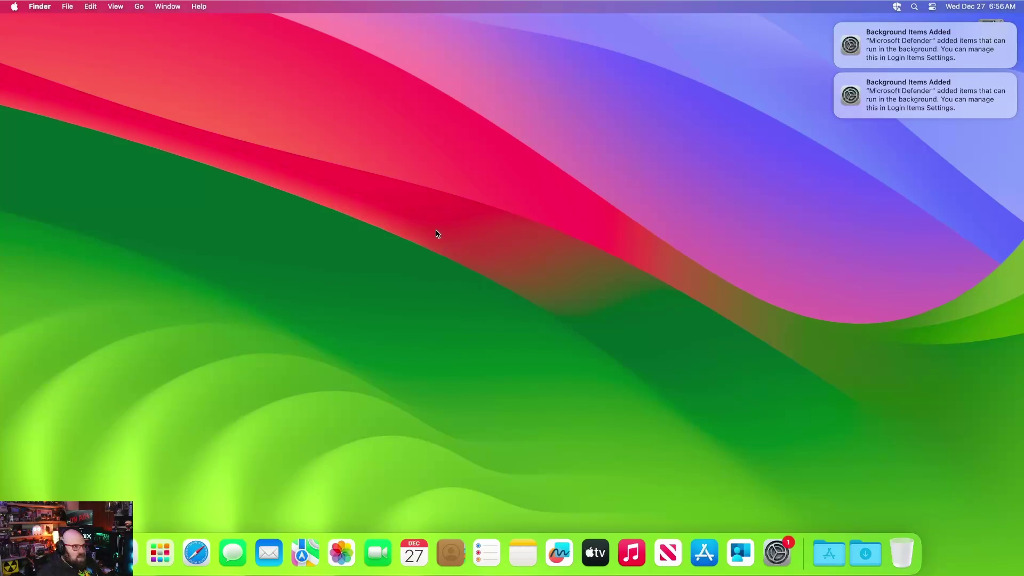
- Launch Microsoft Defender from its menu-bar icon and position its Virus & threat protection window
mouse_move(887, 53)
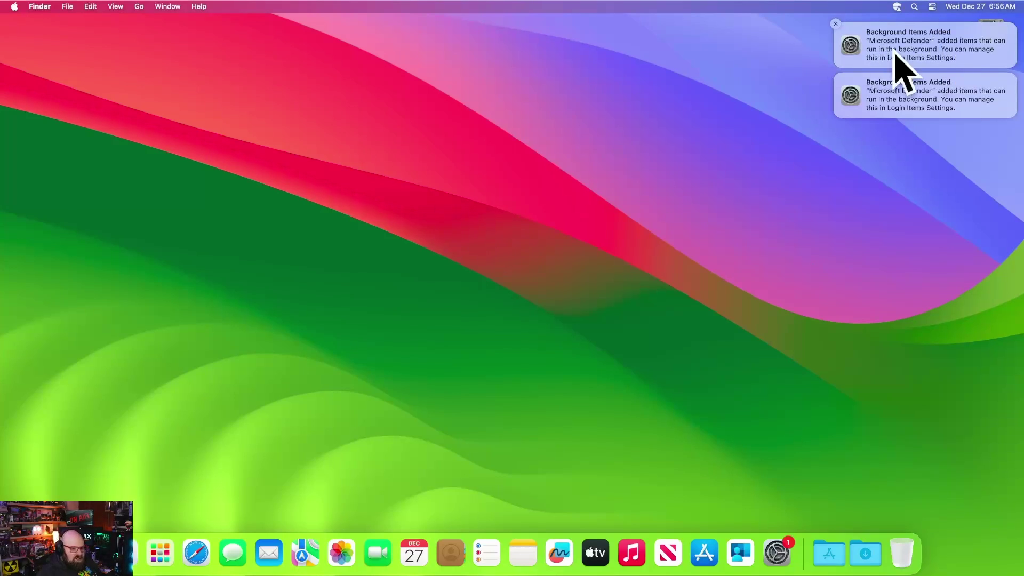
mouse_move(879, 92)
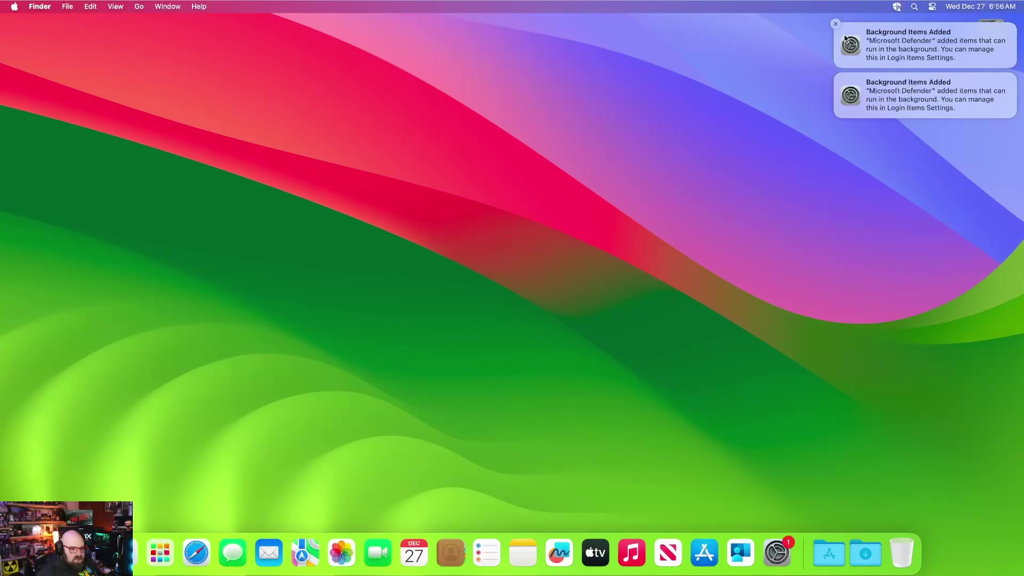
click(896, 6)
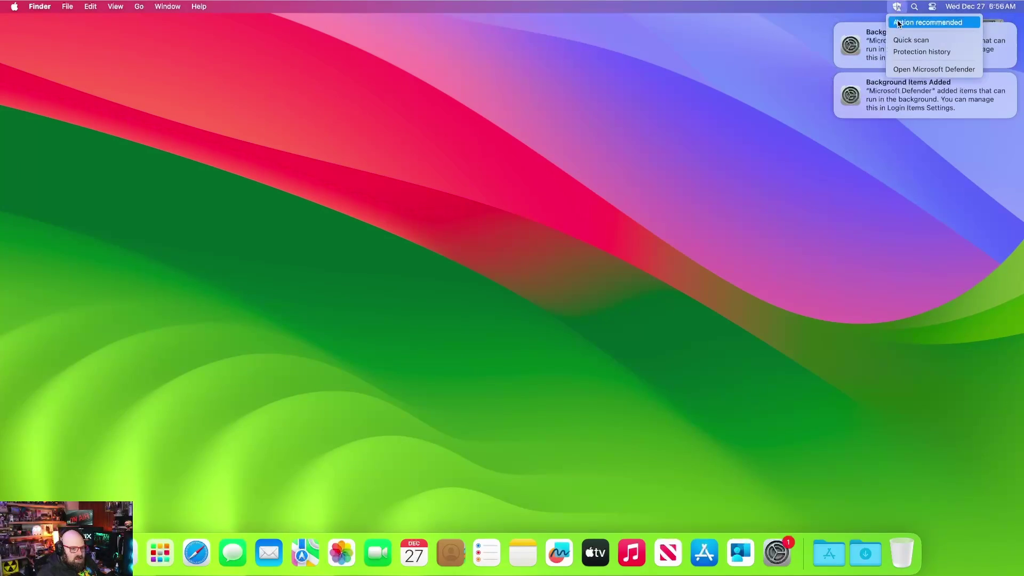
click(901, 72)
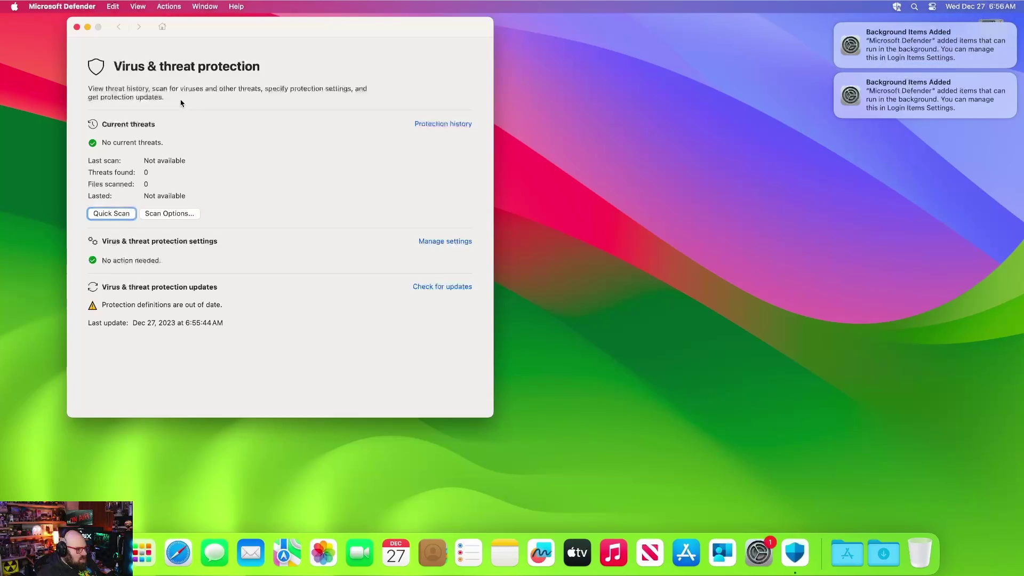
drag(183, 32, 163, 58)
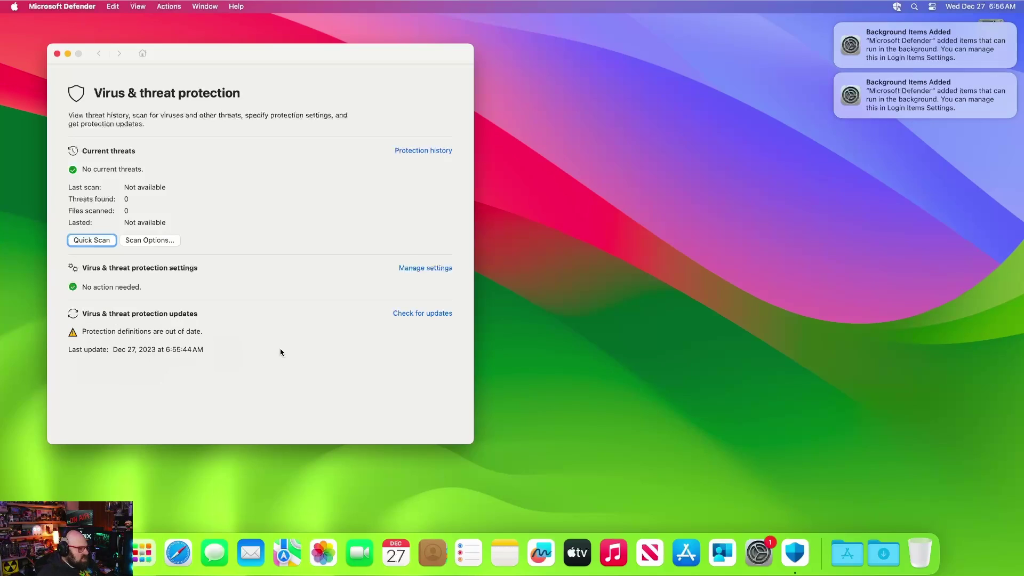
- Open Privacy & Security > Profiles and review the FullDiskAccess, NetFilter and Onboarding profiles
click(757, 553)
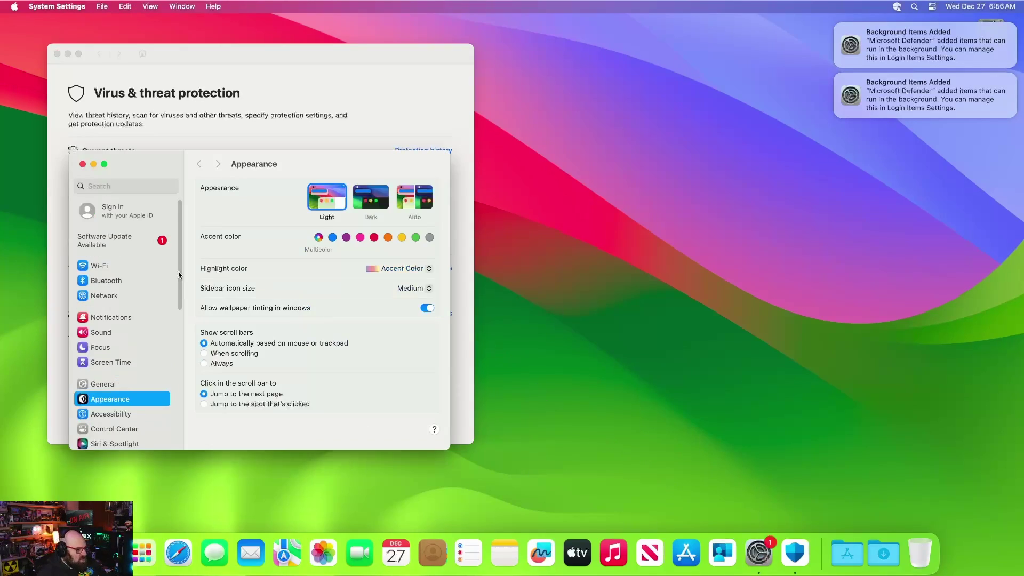
scroll(133, 312, down, 5)
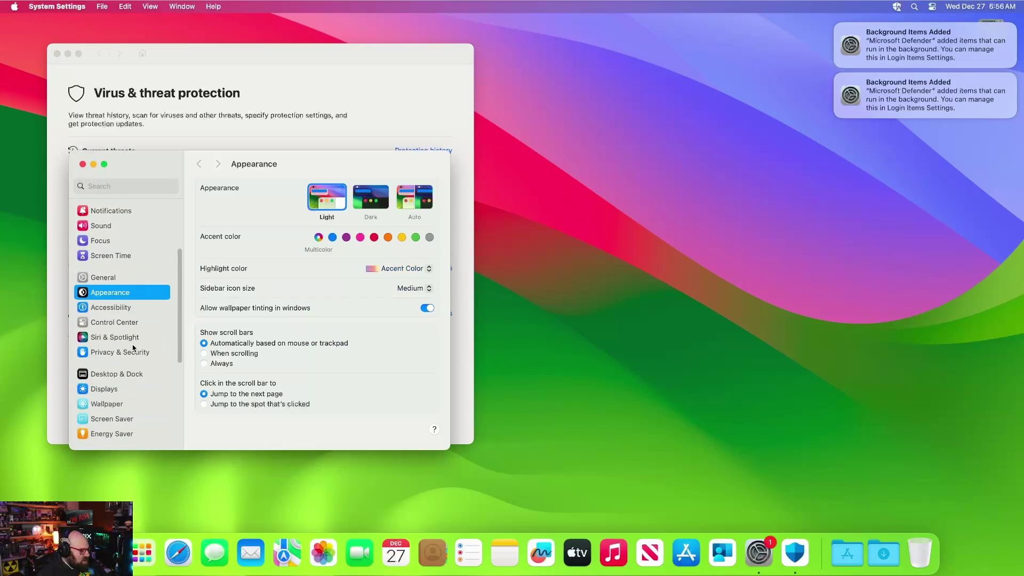
click(133, 353)
scroll(237, 433, down, 10)
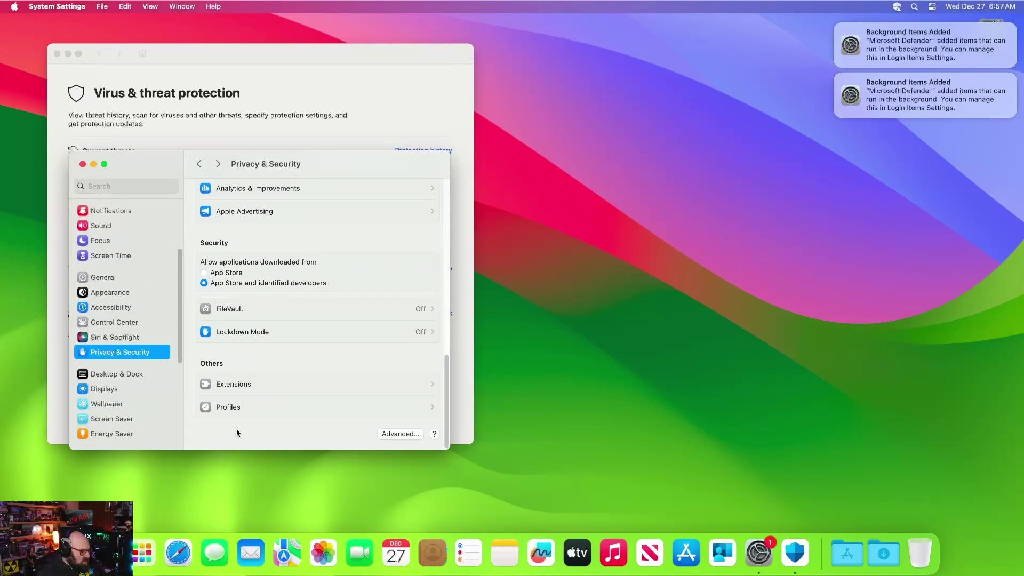
click(229, 407)
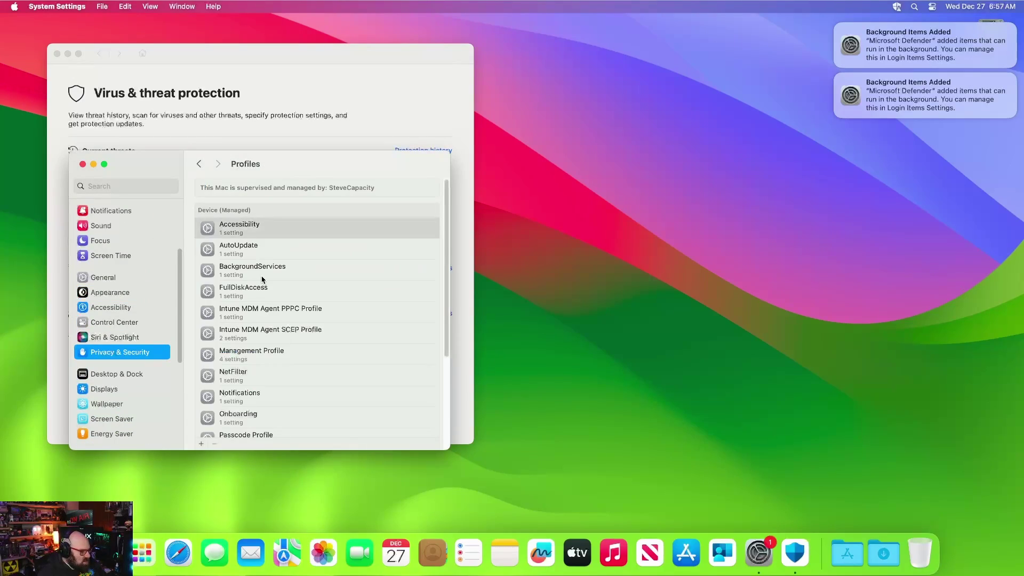
scroll(261, 296, down, 1)
click(245, 293)
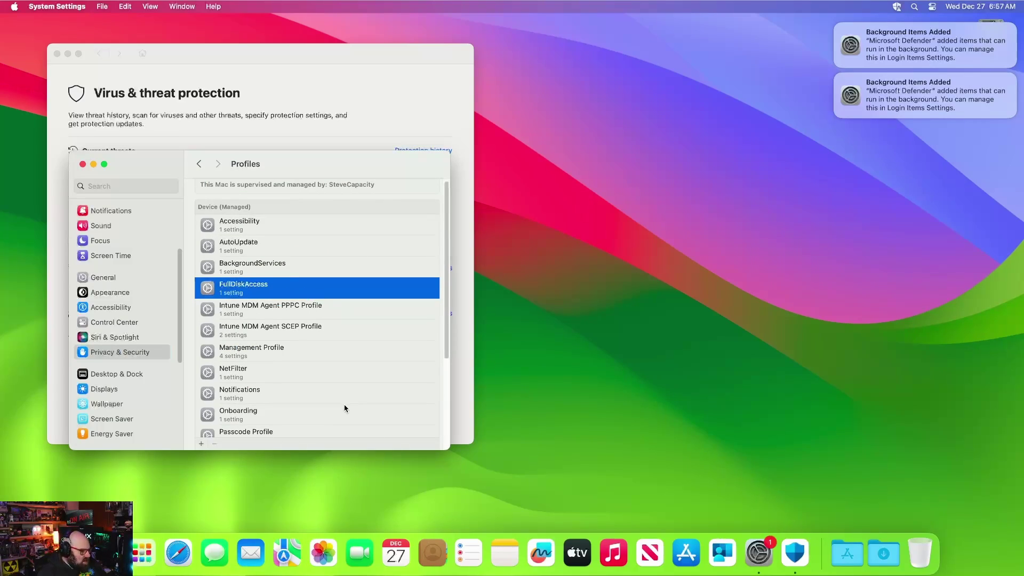
scroll(345, 410, down, 1)
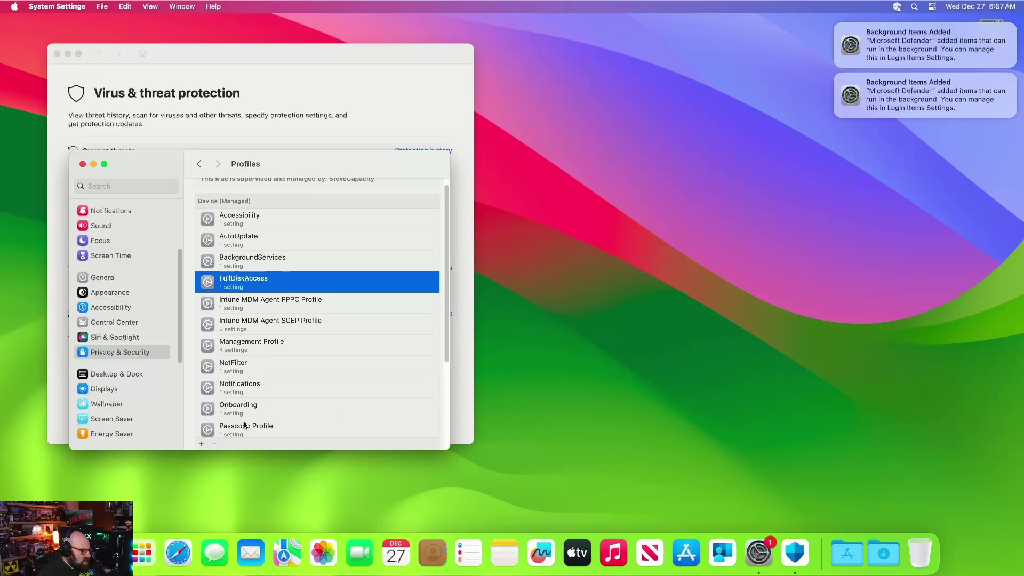
scroll(292, 423, down, 3)
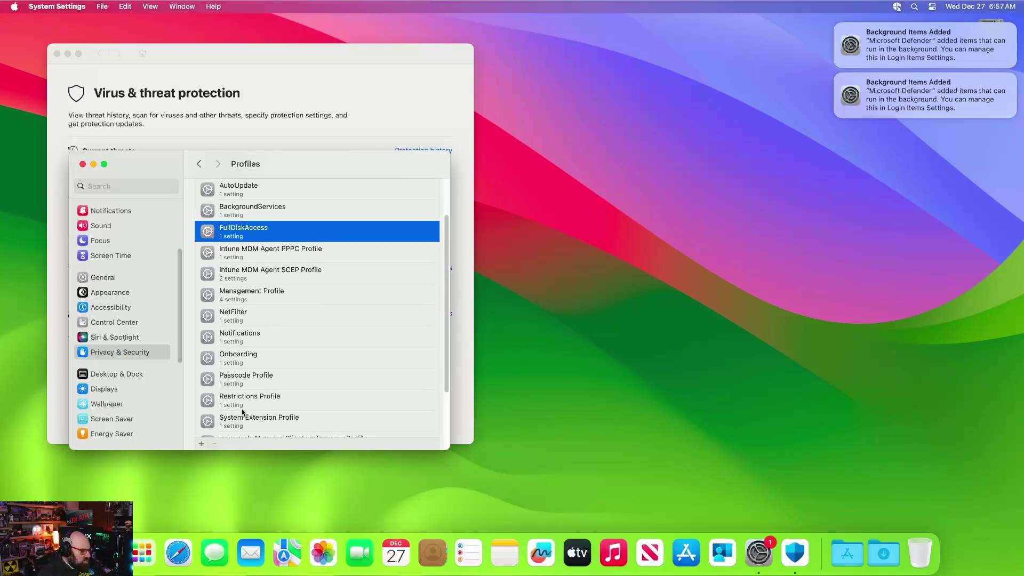
scroll(314, 413, down, 4)
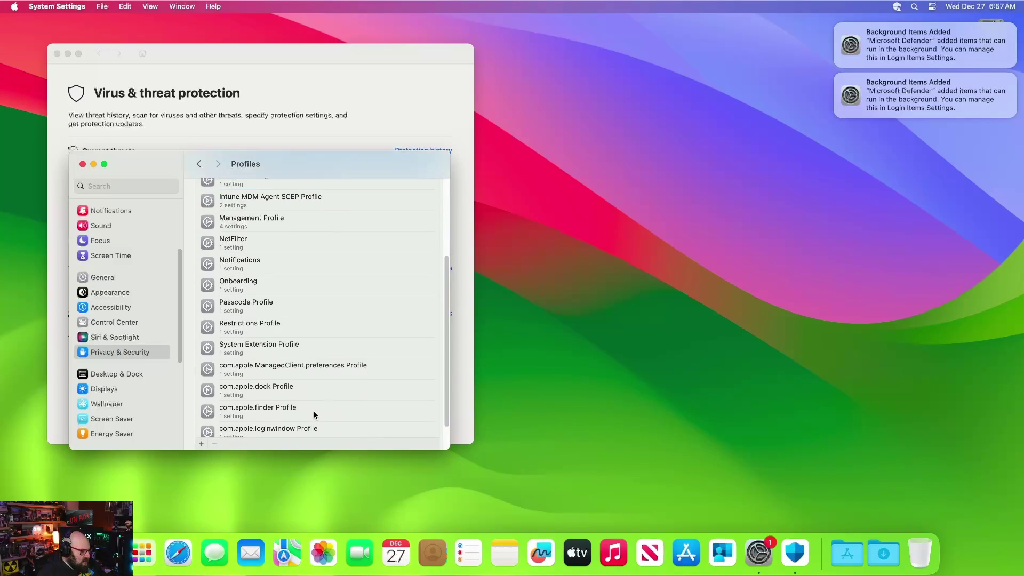
scroll(314, 415, down, 2)
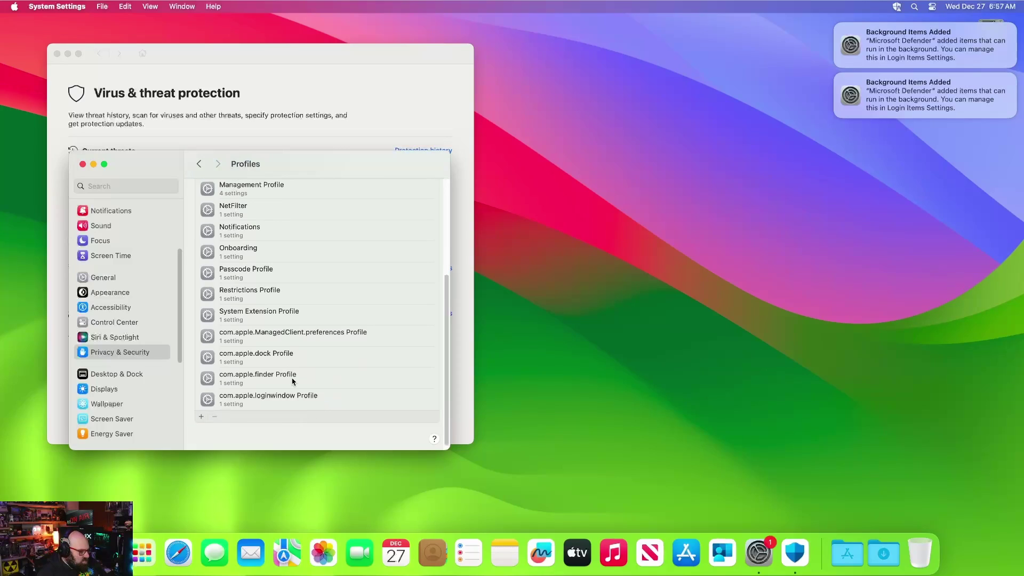
scroll(292, 379, up, 10)
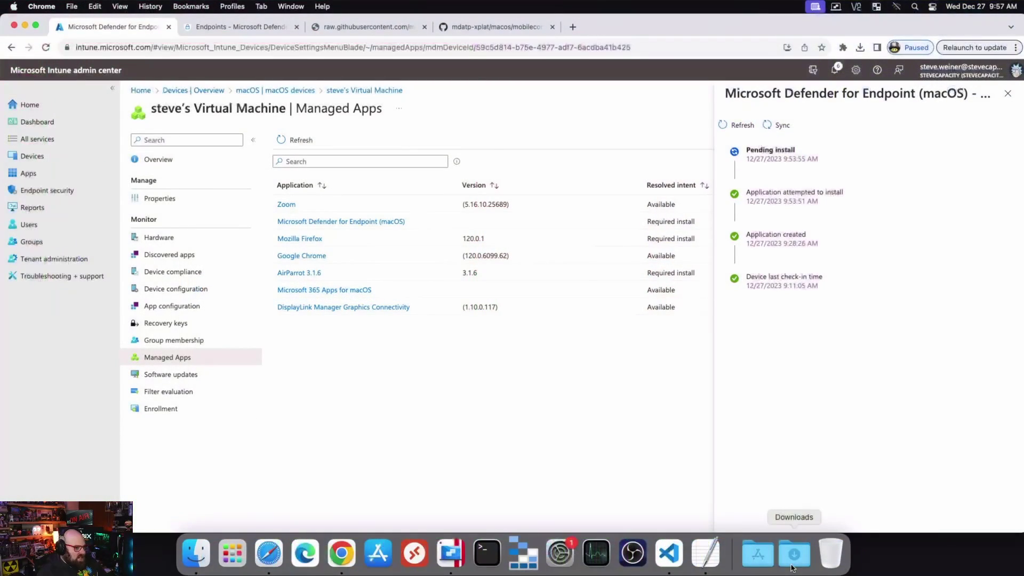
- On the managed Mac's Intune device page, confirm Defender for Endpoint (macOS) shows Installed under Managed Apps
click(32, 156)
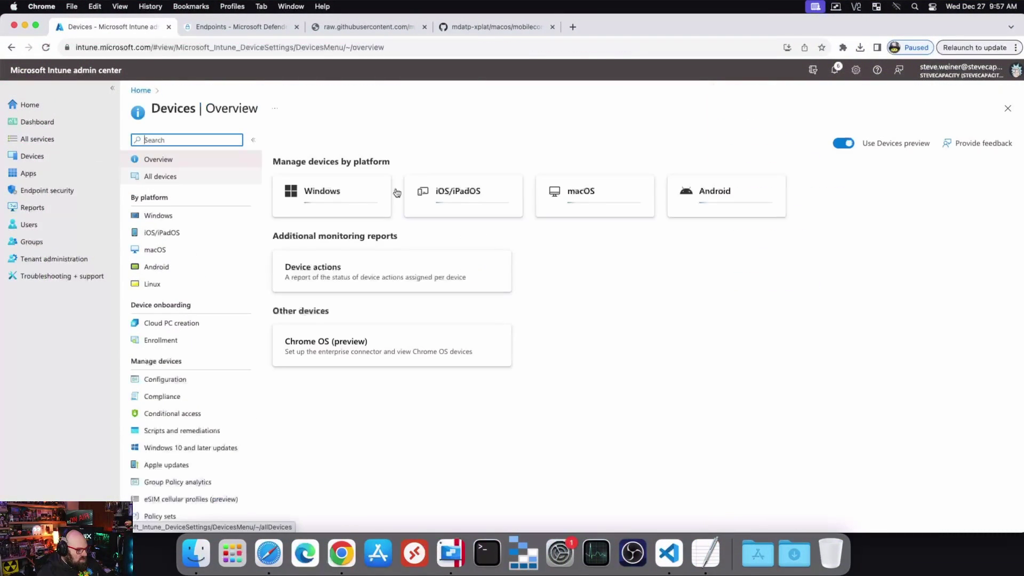
click(581, 194)
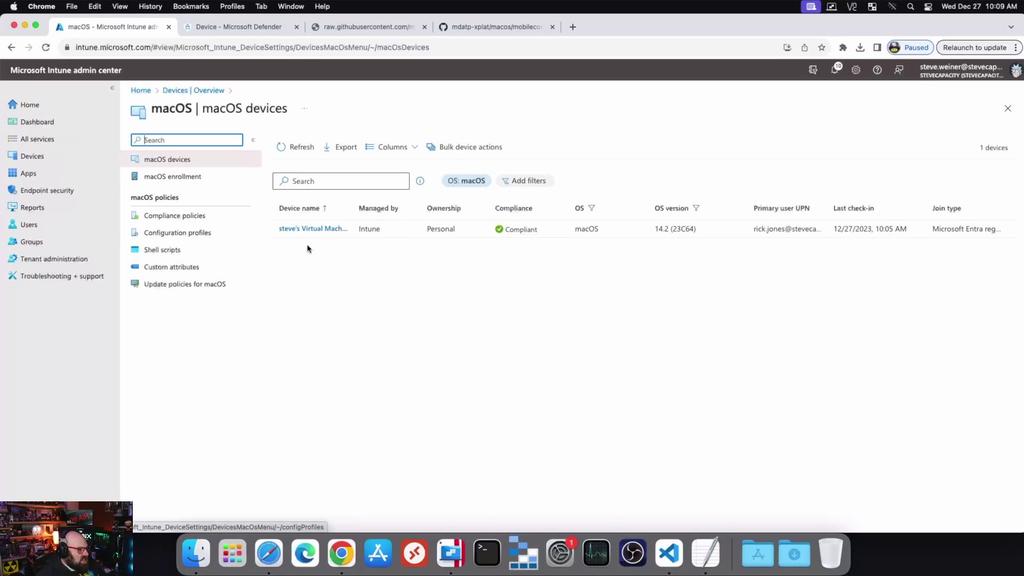
click(293, 229)
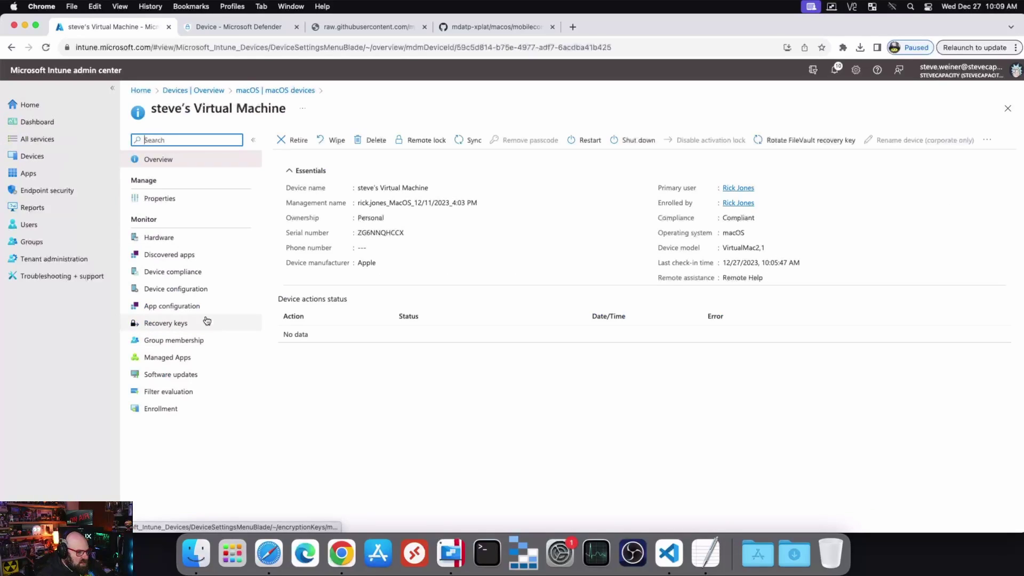
click(201, 292)
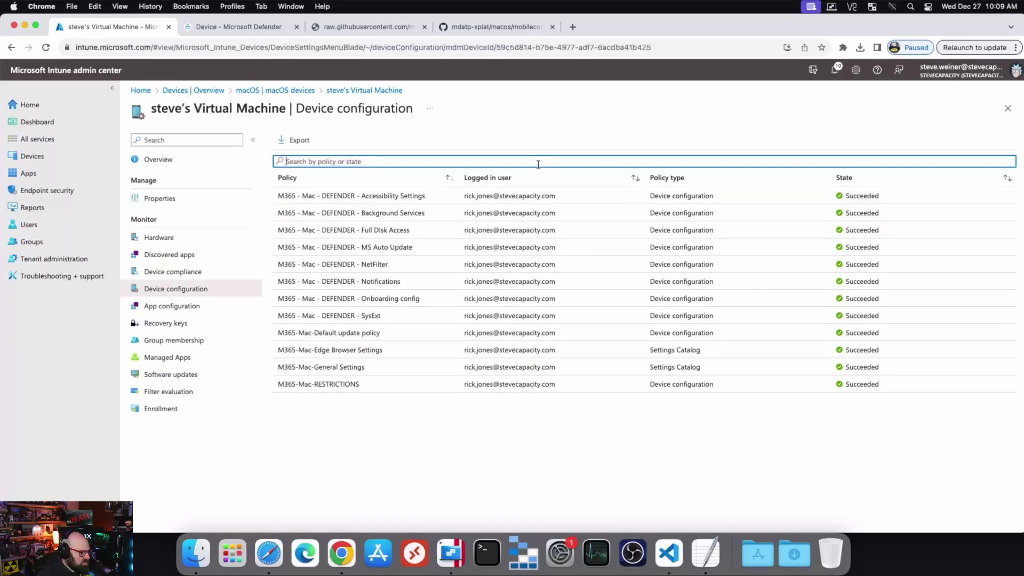
click(195, 358)
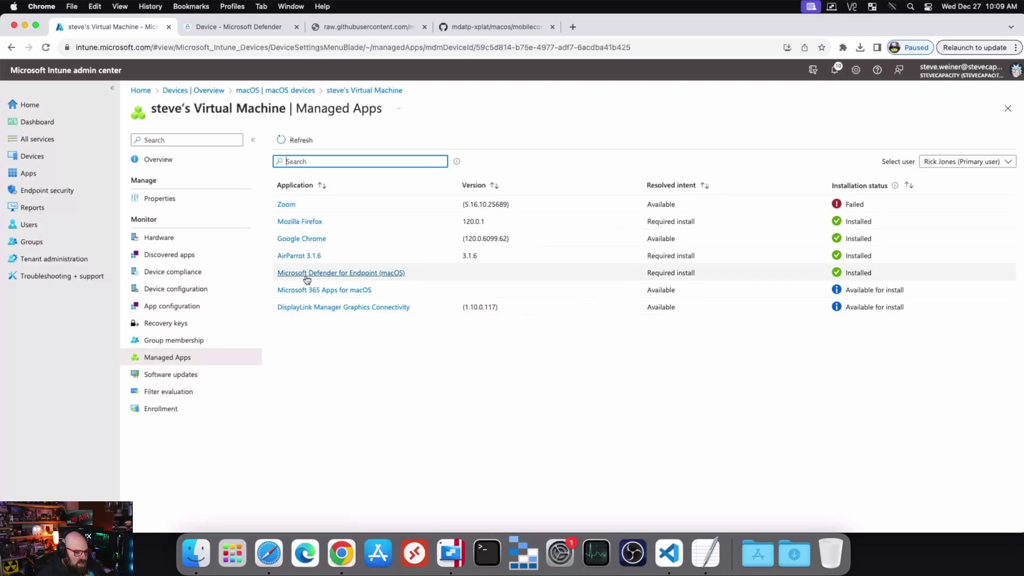
click(227, 26)
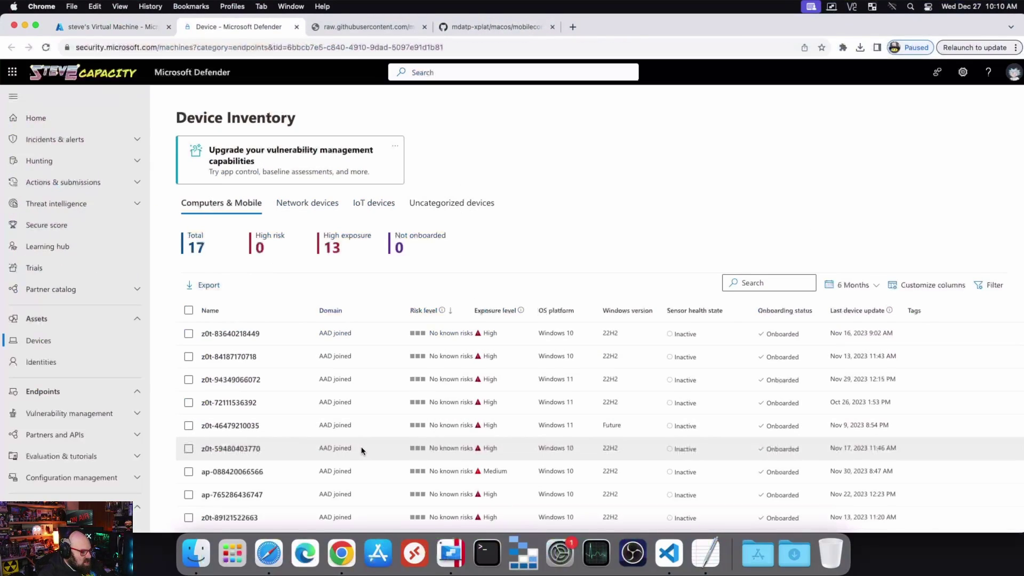
- Scroll Defender's Device Inventory to the macOS virtual machine listed as Active and Onboarded
scroll(438, 421, down, 3)
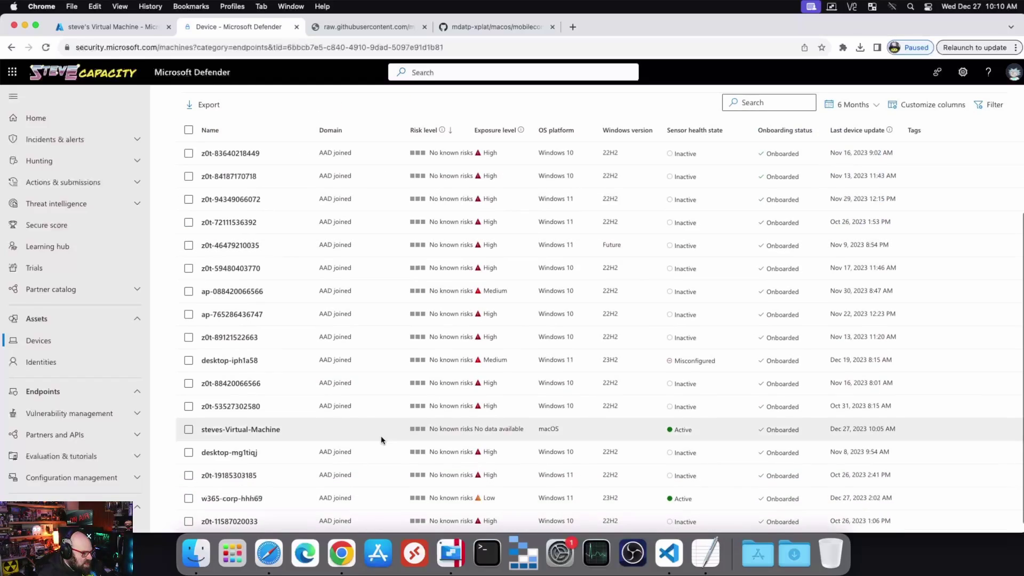